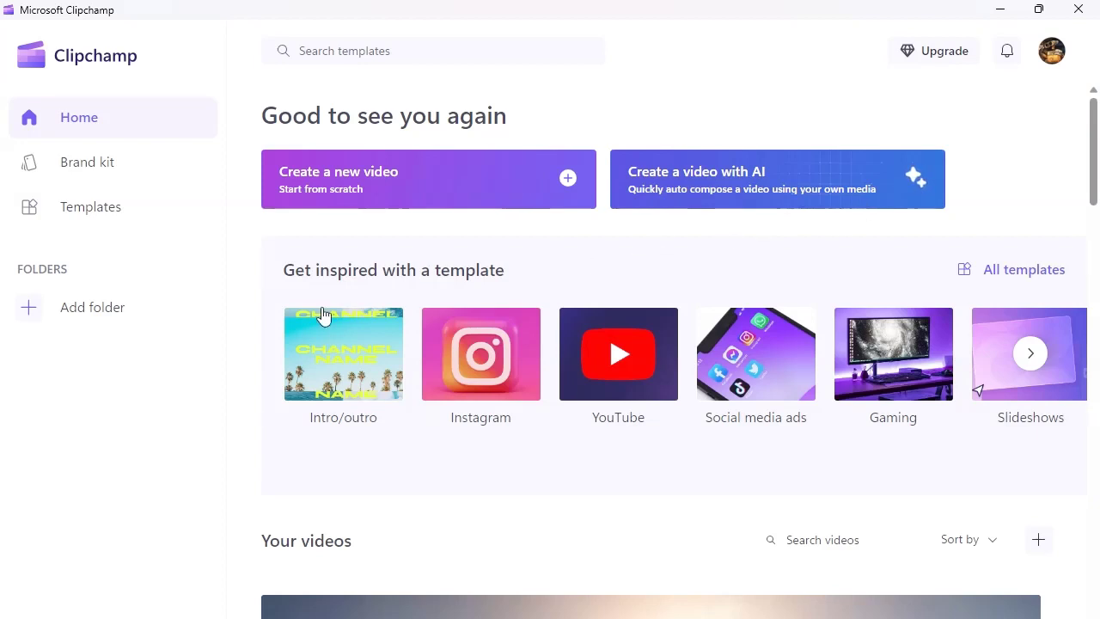
Browse the template categories on the home page, from Intro/outro through to Education and back
scroll(316, 311, "down", 1)
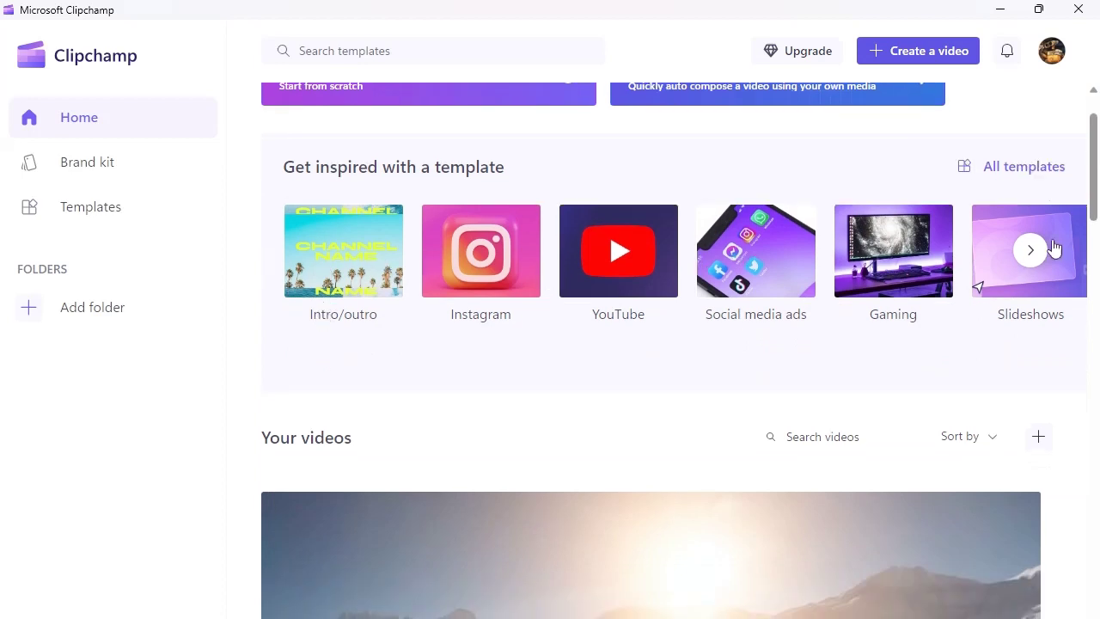
left_click(1031, 251)
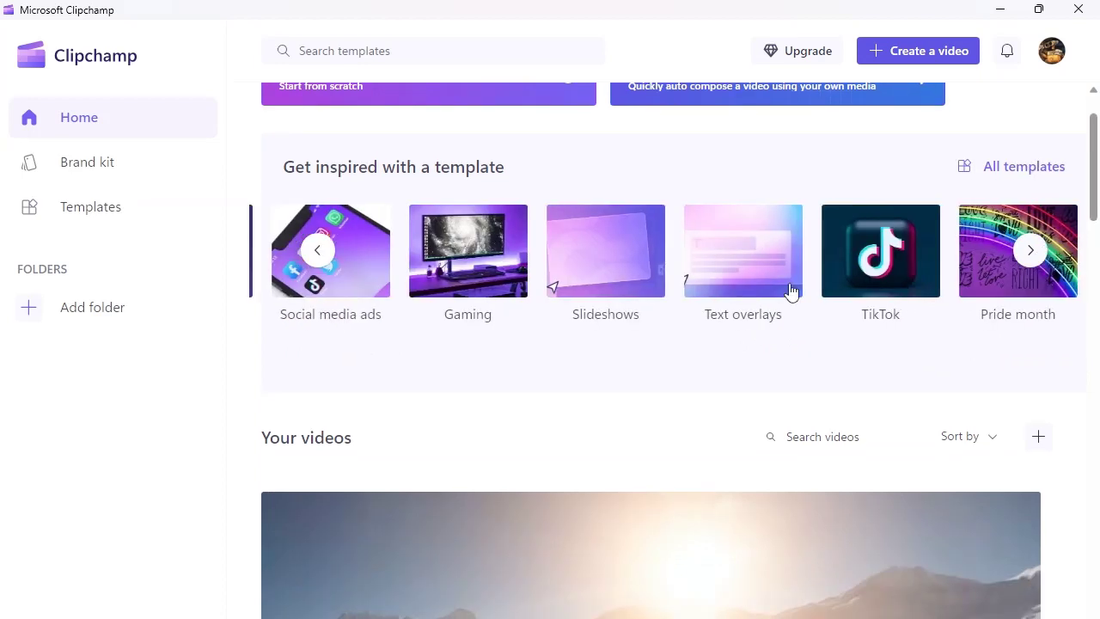
left_click(316, 250)
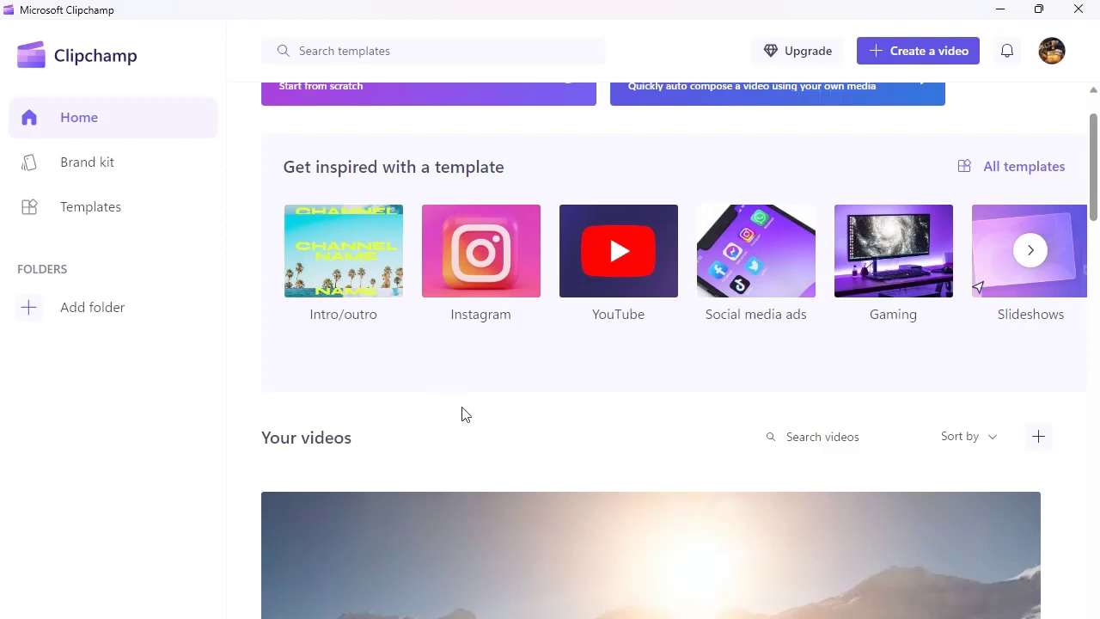
left_click(1030, 250)
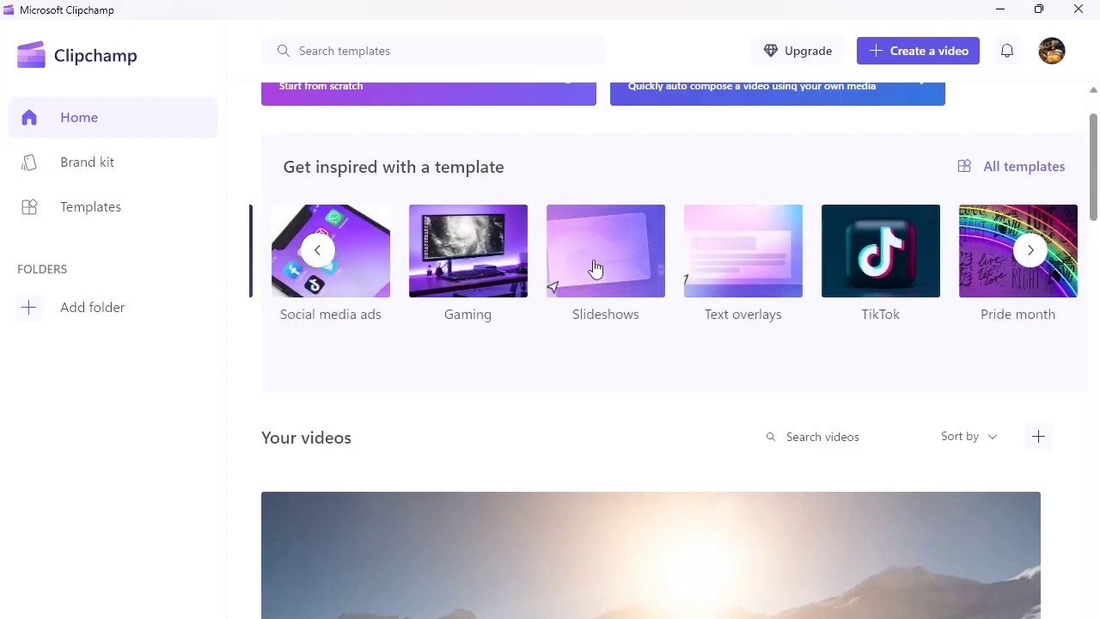
left_click(1038, 254)
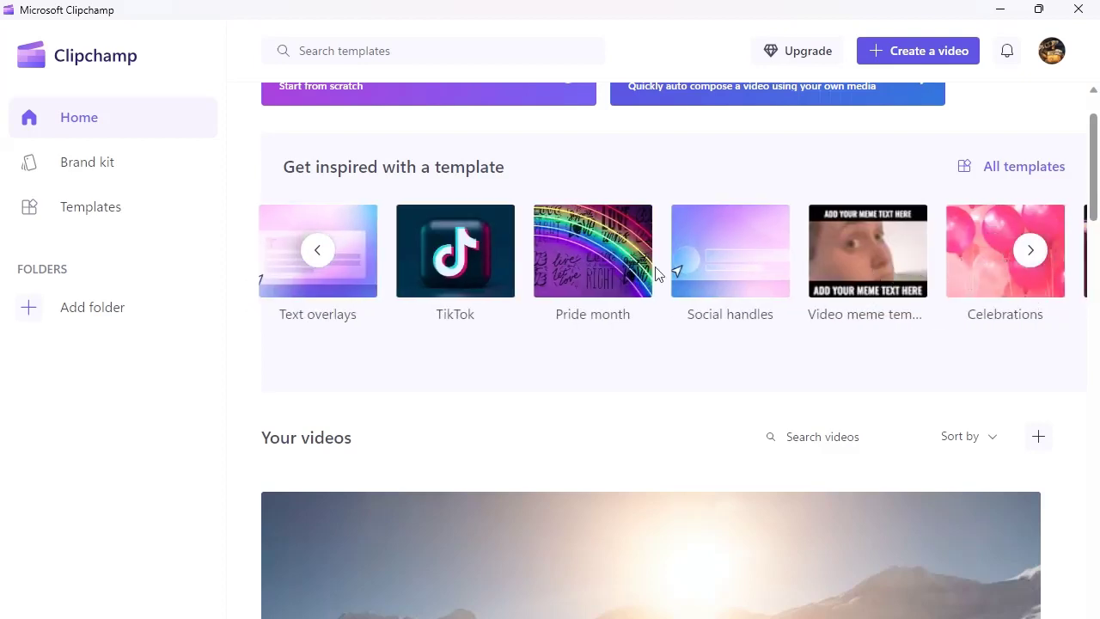
left_click(1032, 256)
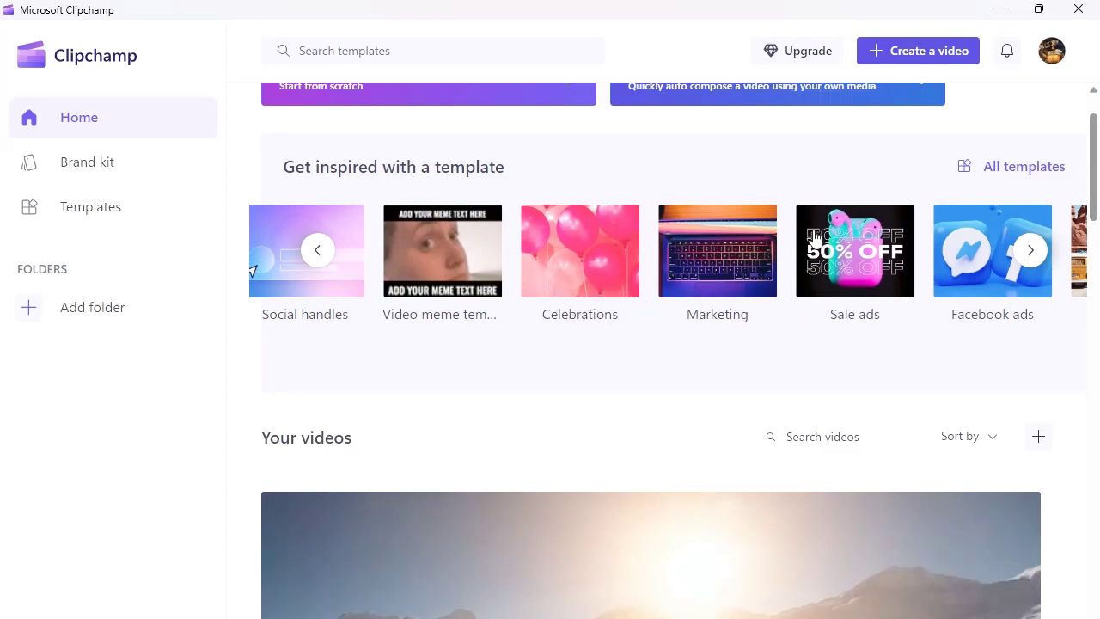
left_click(1031, 251)
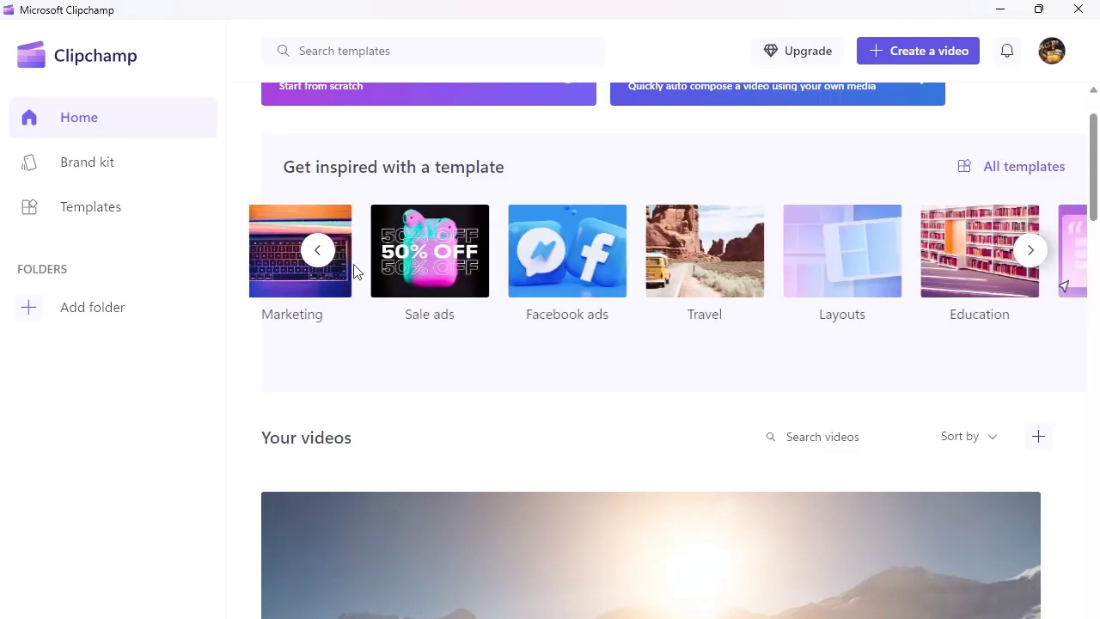
left_click(317, 252)
left_click(318, 251)
left_click(317, 252)
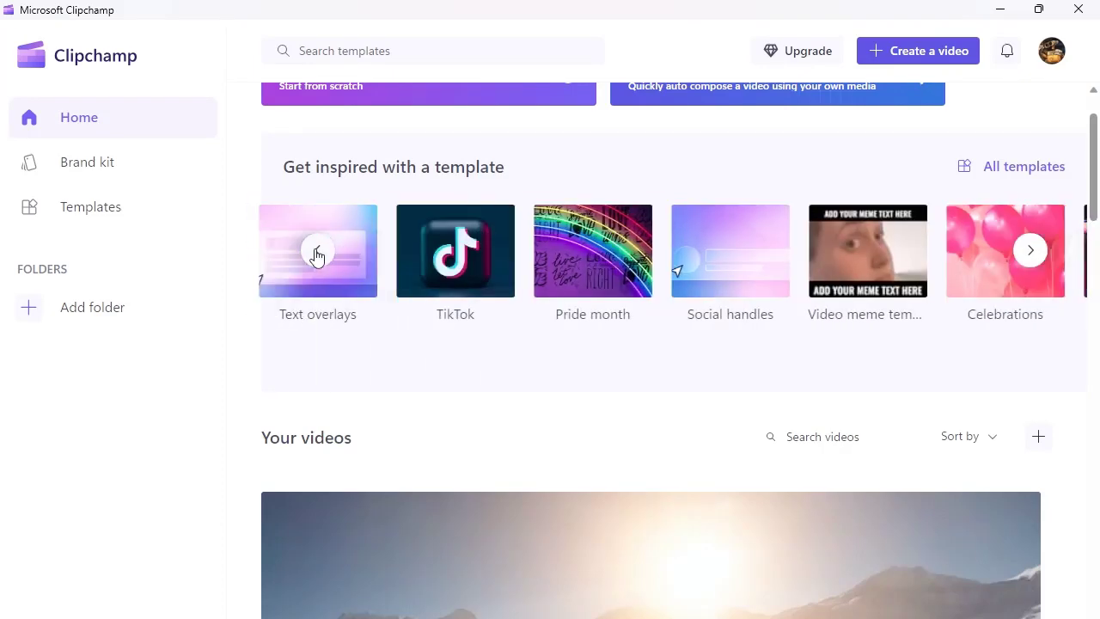
left_click(317, 251)
left_click(317, 252)
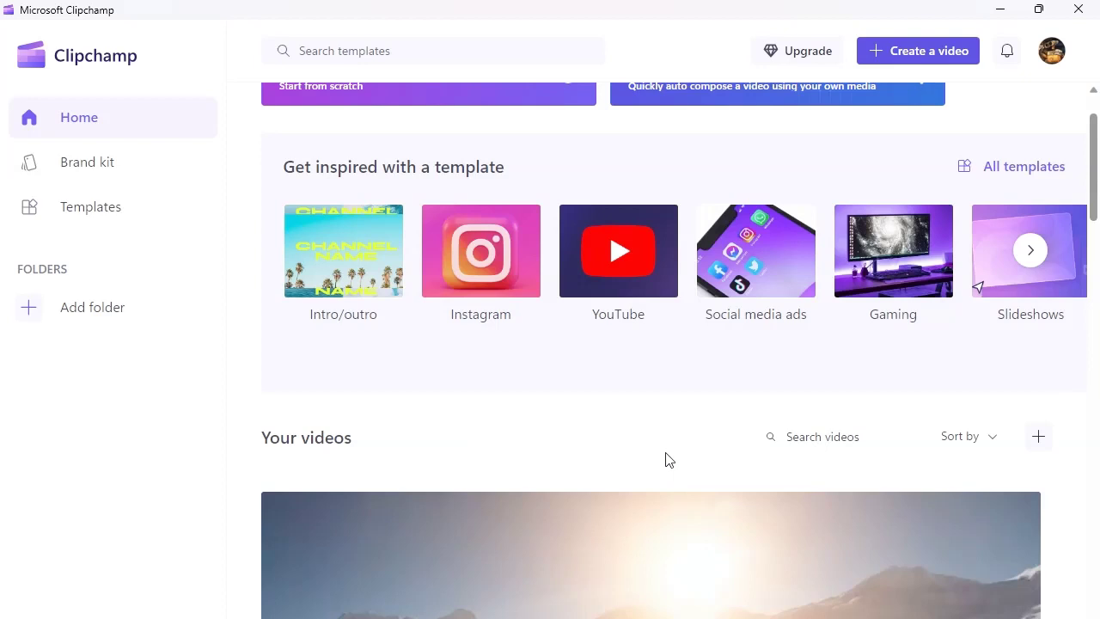
Look through the saved projects under Your videos and view the Templates page before returning to the home page
scroll(664, 461, "down", 3)
left_click_drag(255, 229, 360, 241)
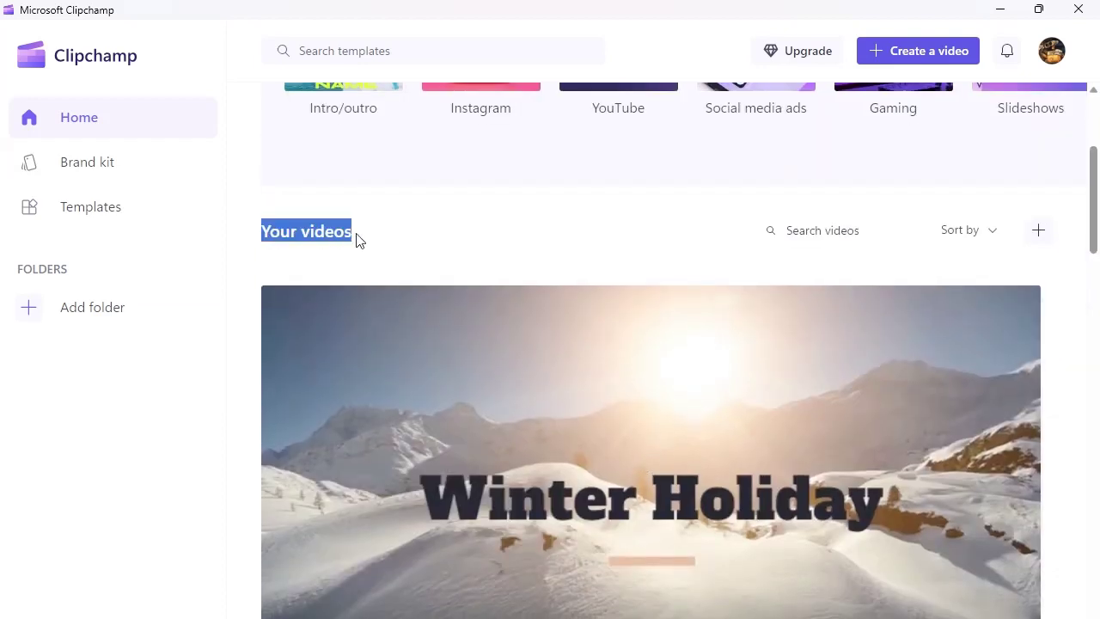
left_click(422, 244)
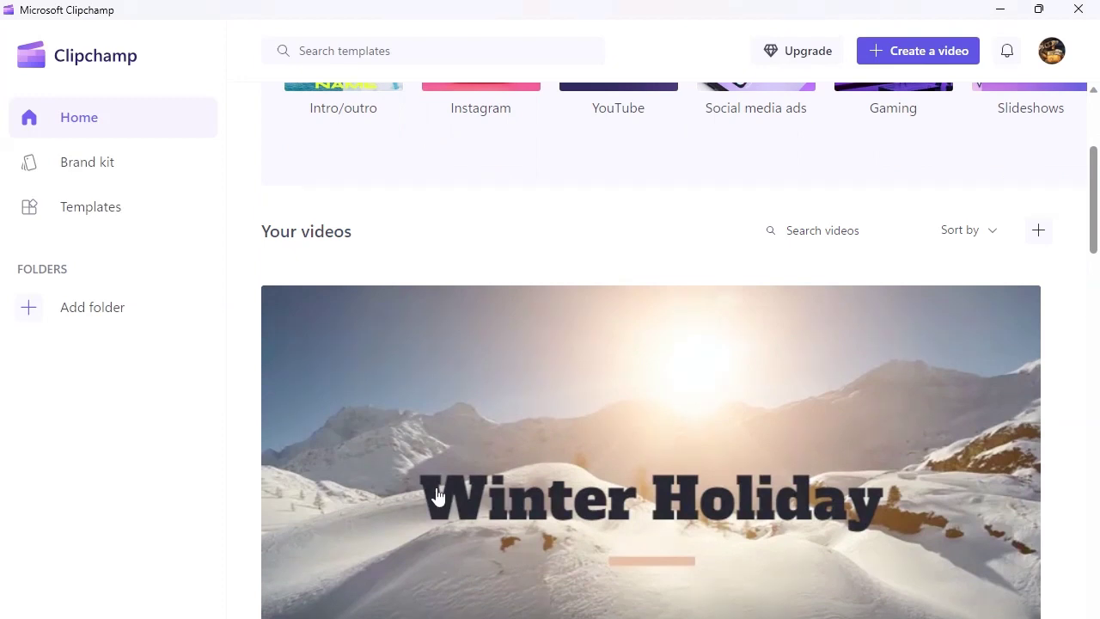
scroll(381, 482, "down", 10)
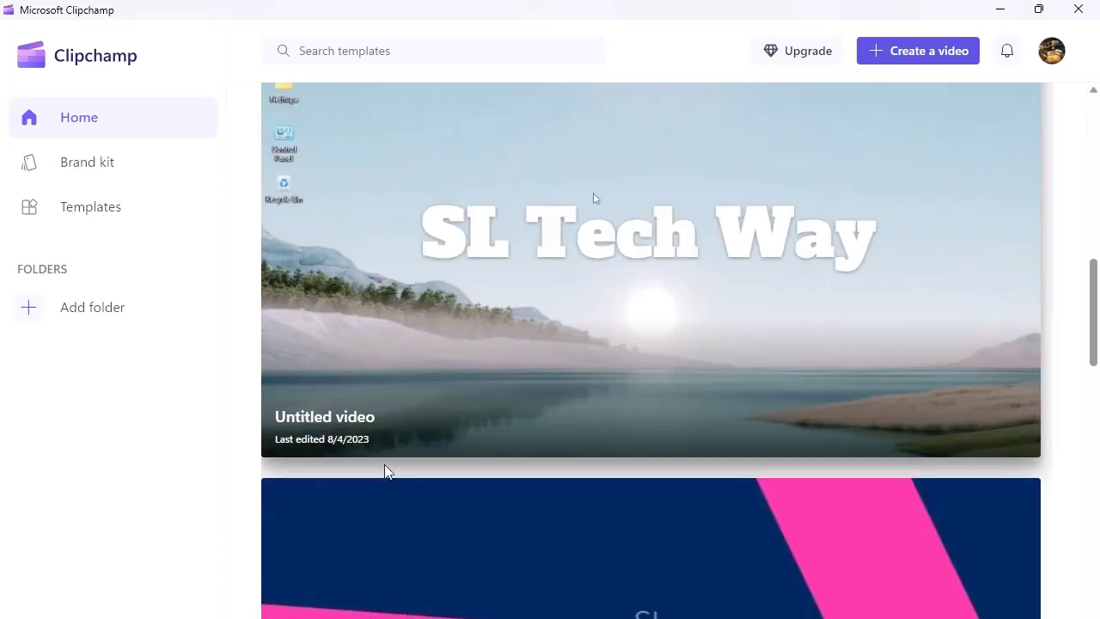
scroll(386, 473, "up", 12)
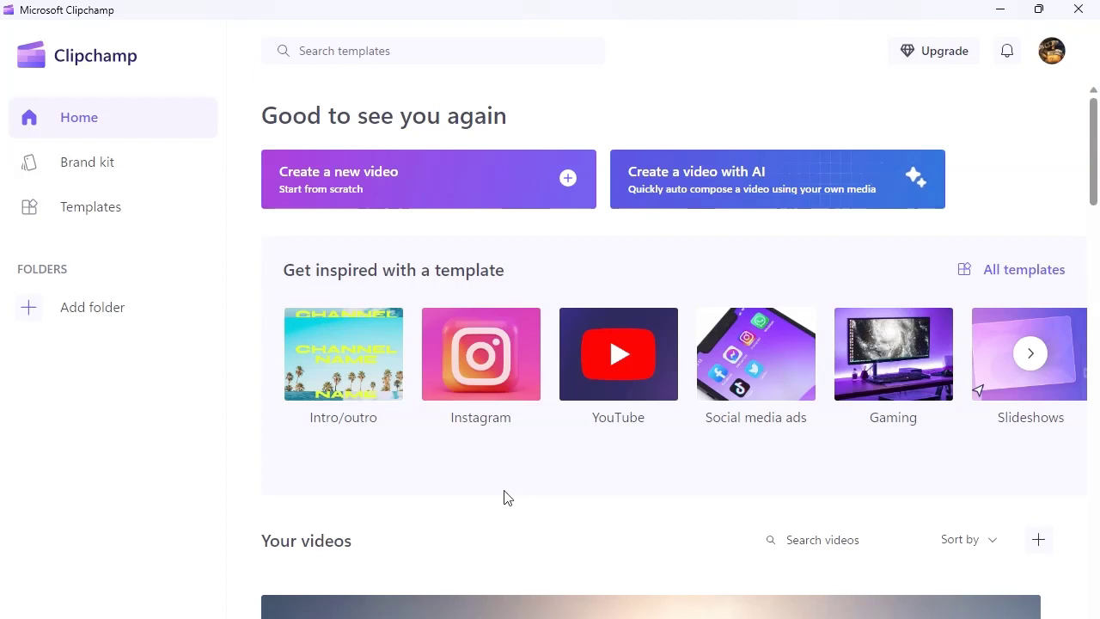
left_click(69, 225)
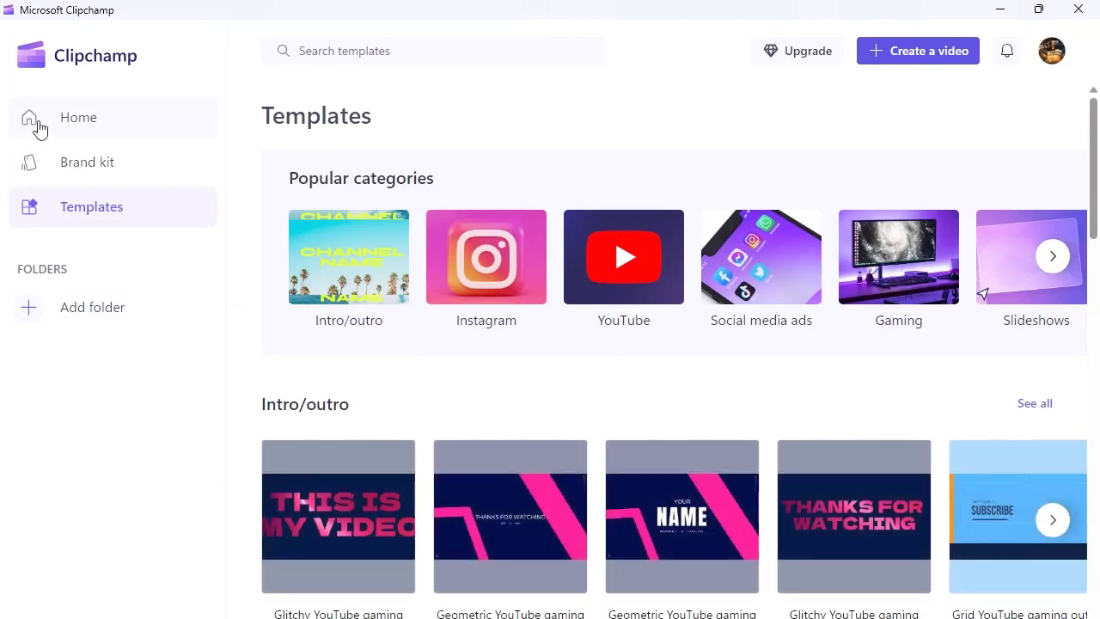
left_click(37, 125)
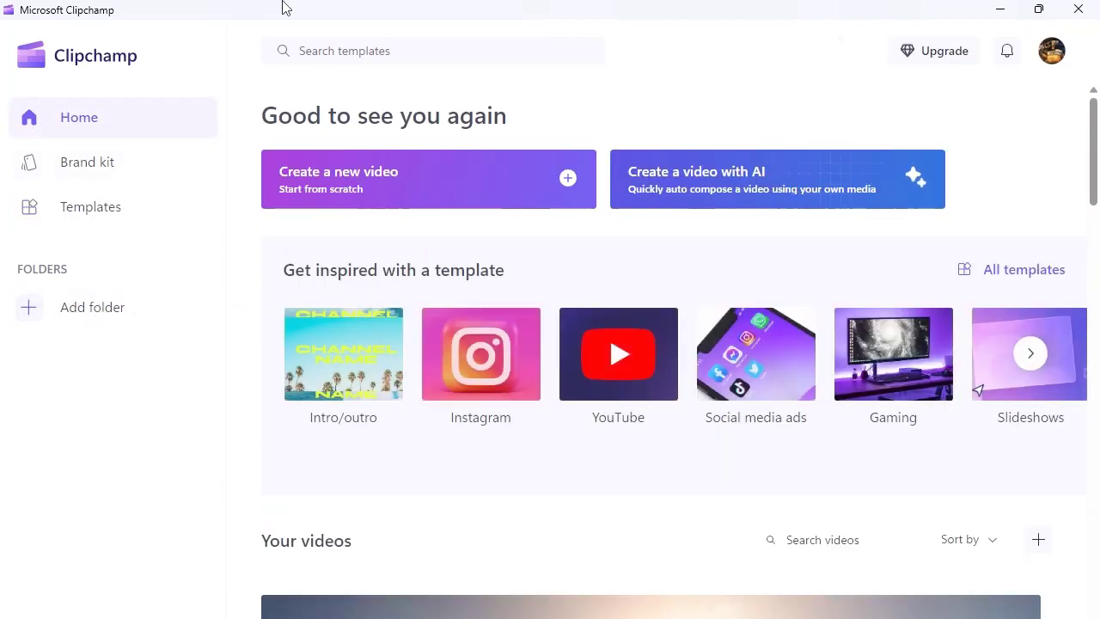
Open the Intro/outro template category and look through its available YouTube intros and outros
mouse_move(369, 8)
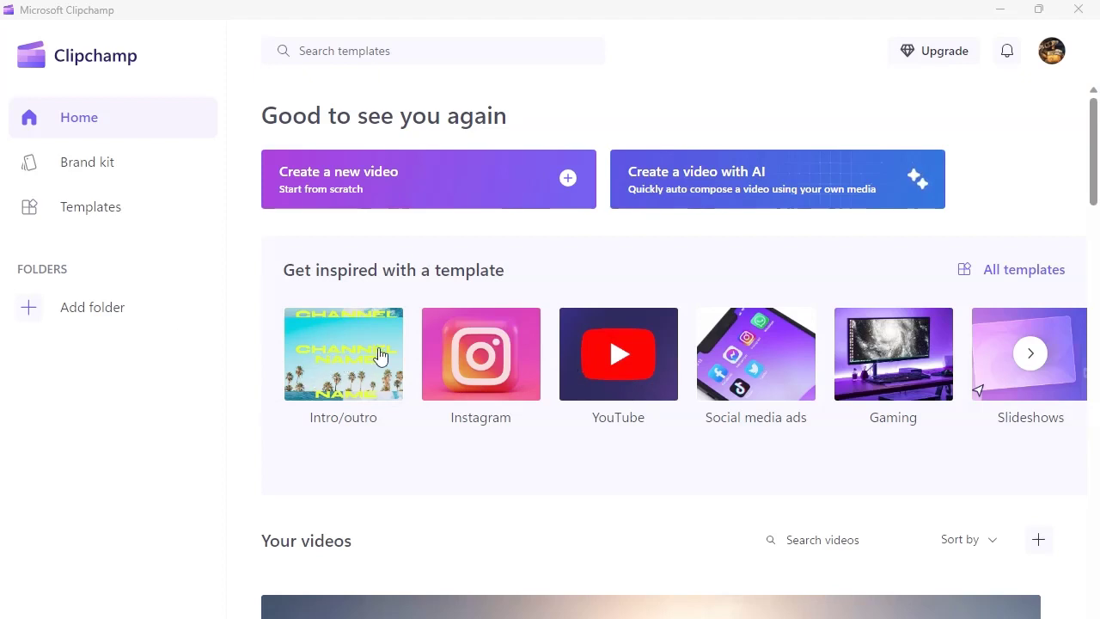
left_click(320, 352)
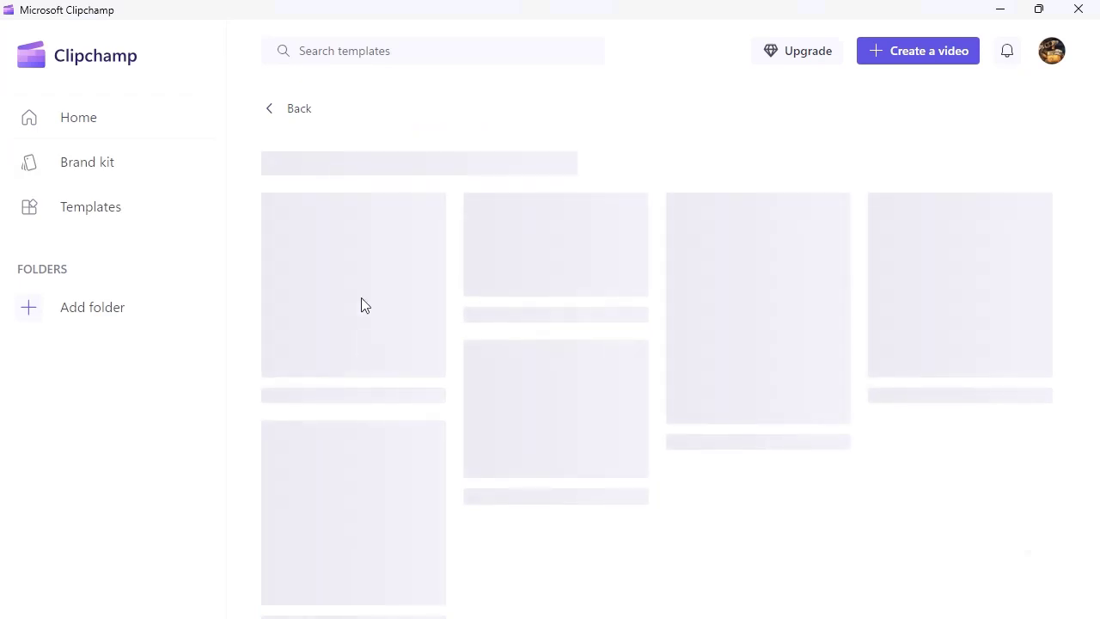
mouse_move(410, 27)
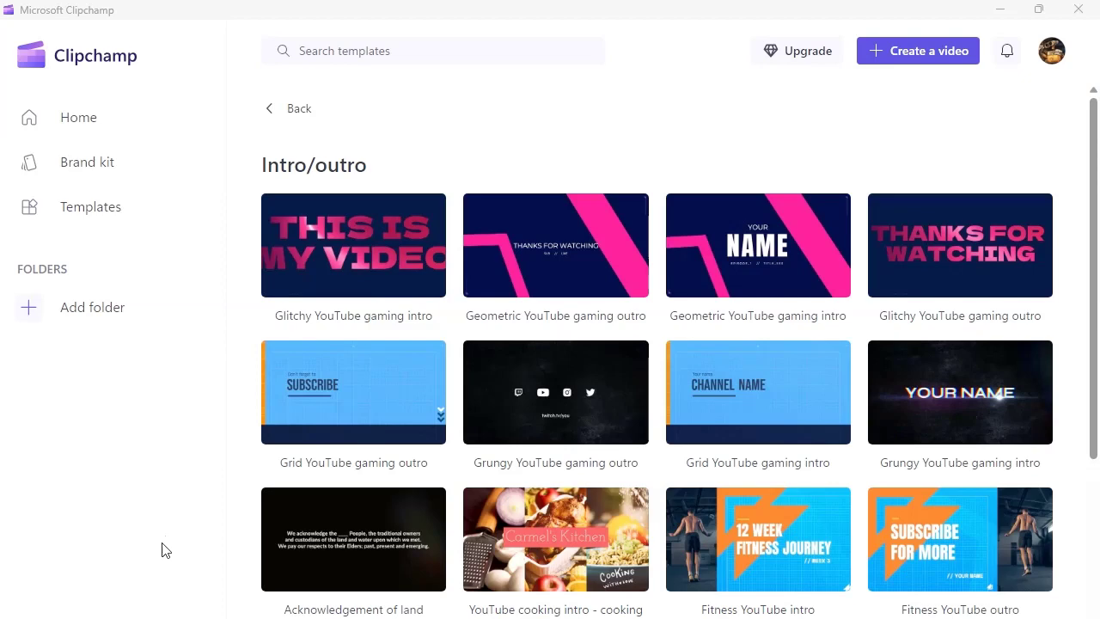
scroll(457, 535, "down", 7)
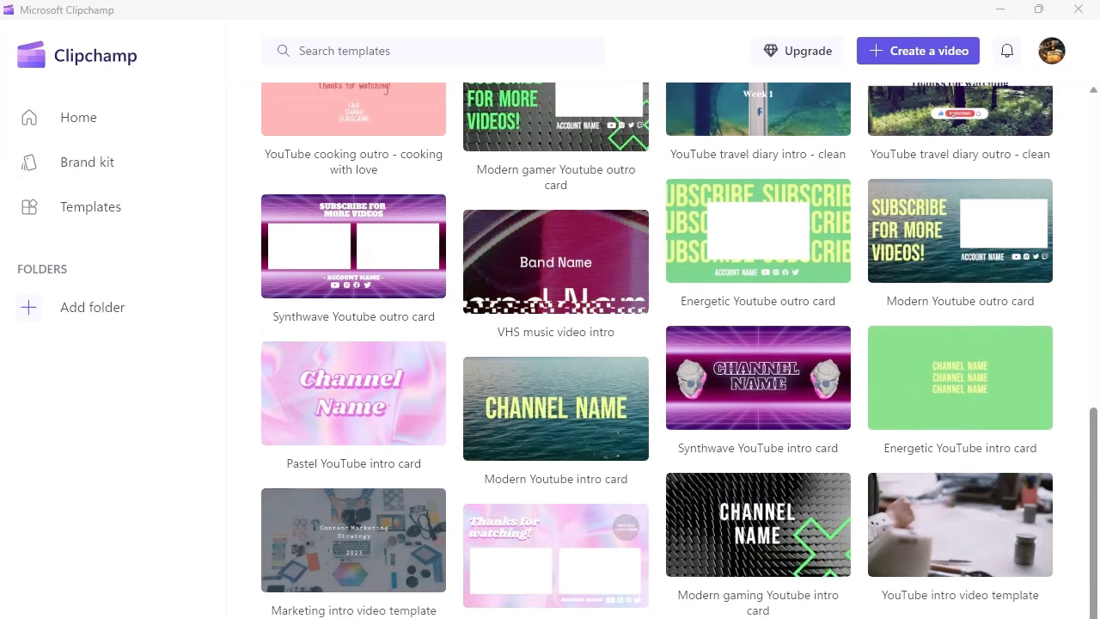
scroll(376, 545, "up", 7)
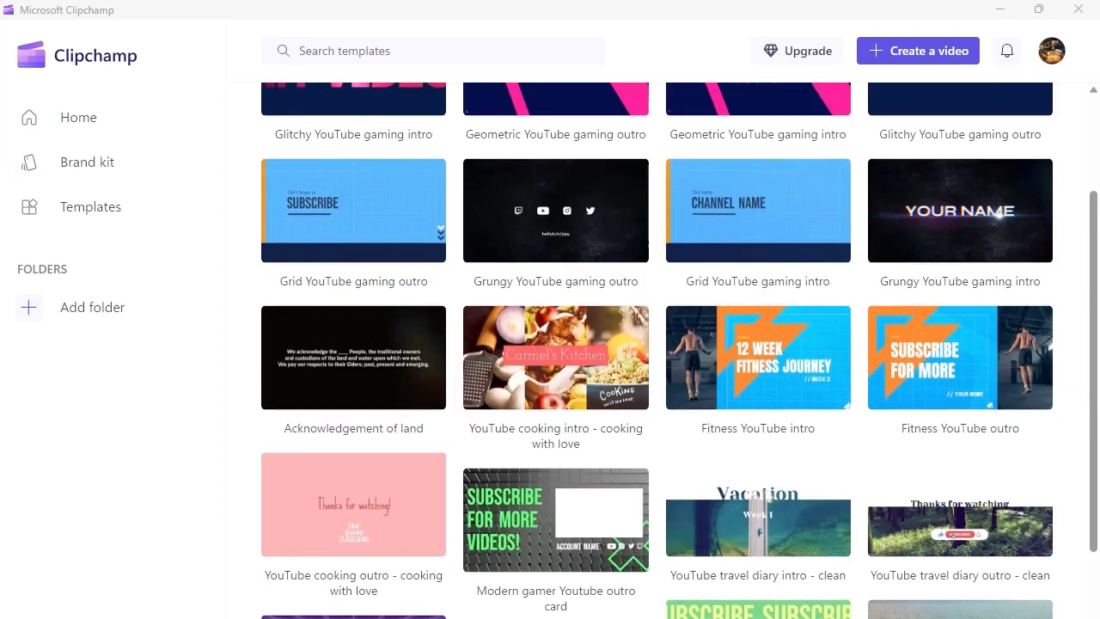
scroll(322, 584, "down", 4)
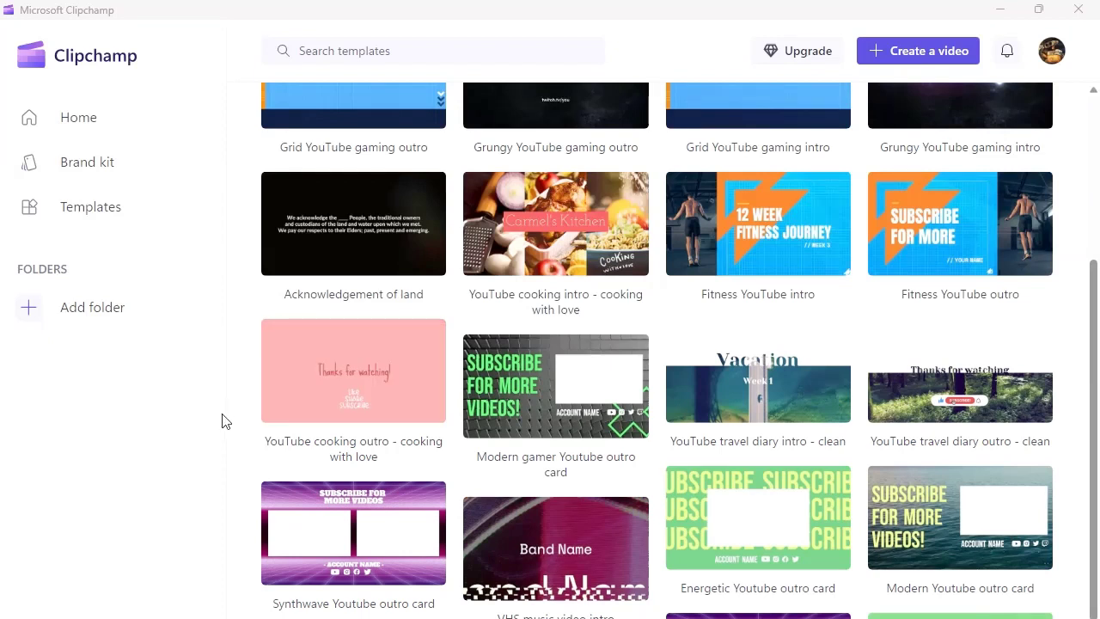
scroll(363, 358, "up", 4)
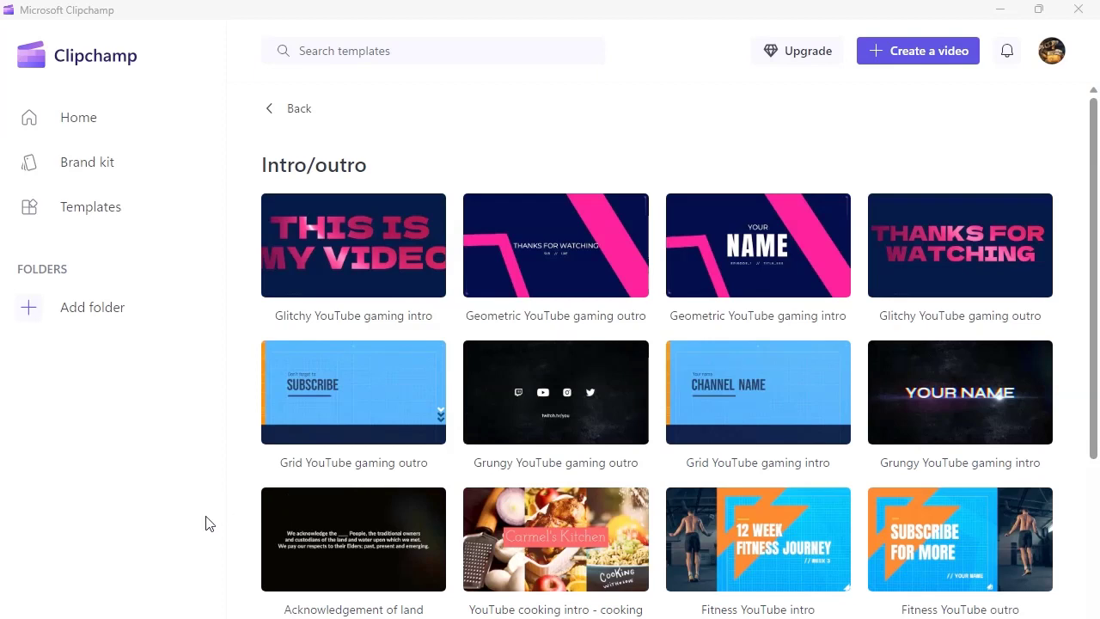
mouse_move(344, 387)
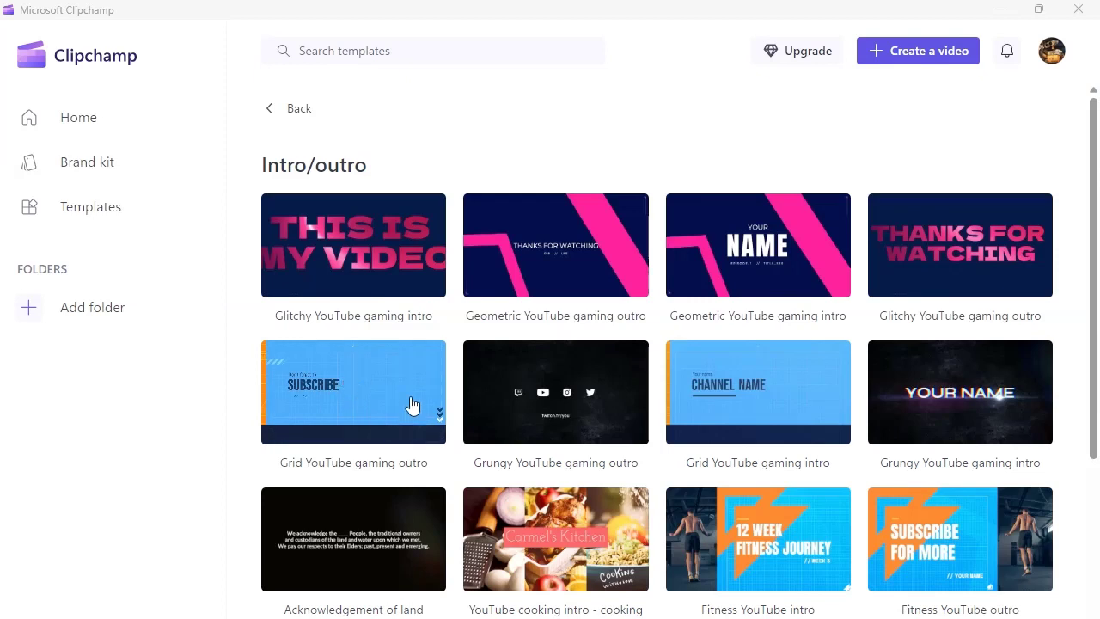
mouse_move(685, 420)
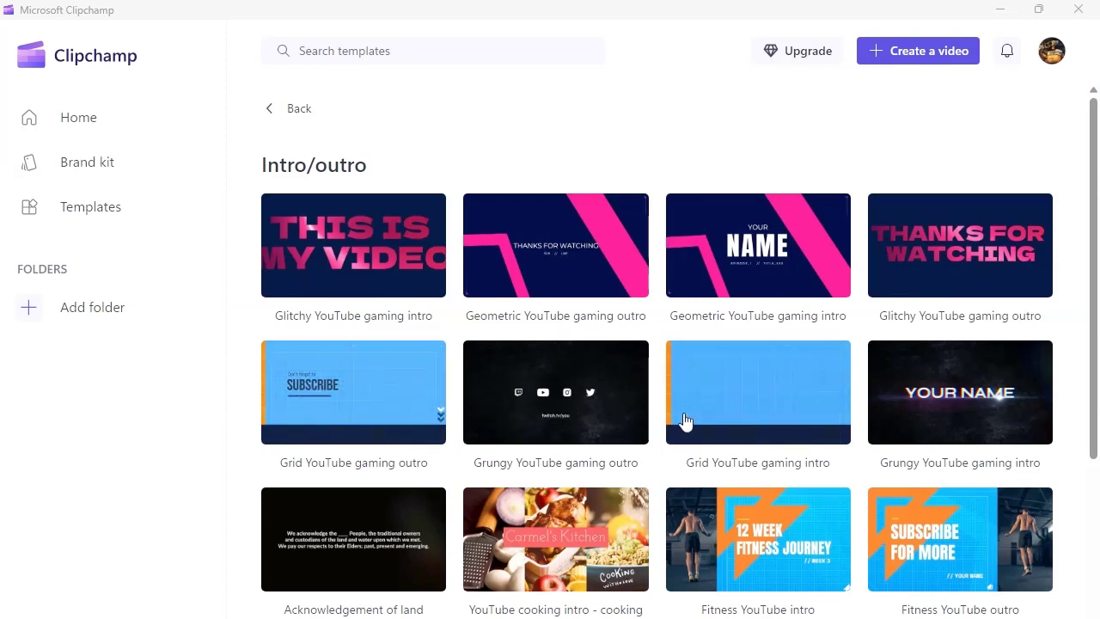
Open the Grid YouTube gaming outro template's details and play its preview from the beginning
left_click(351, 385)
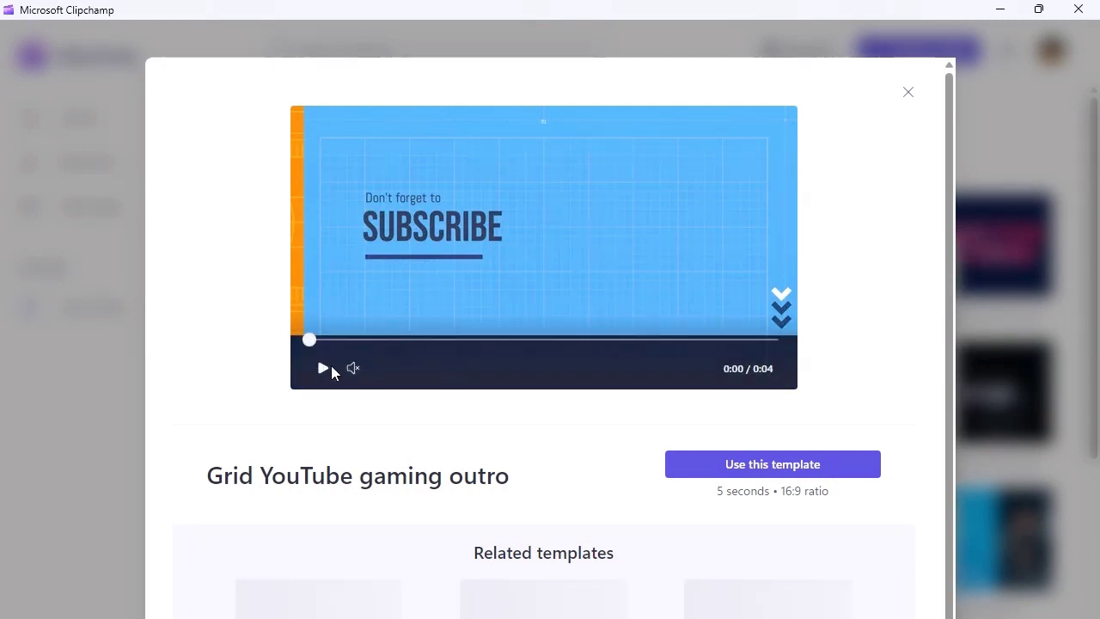
left_click(323, 370)
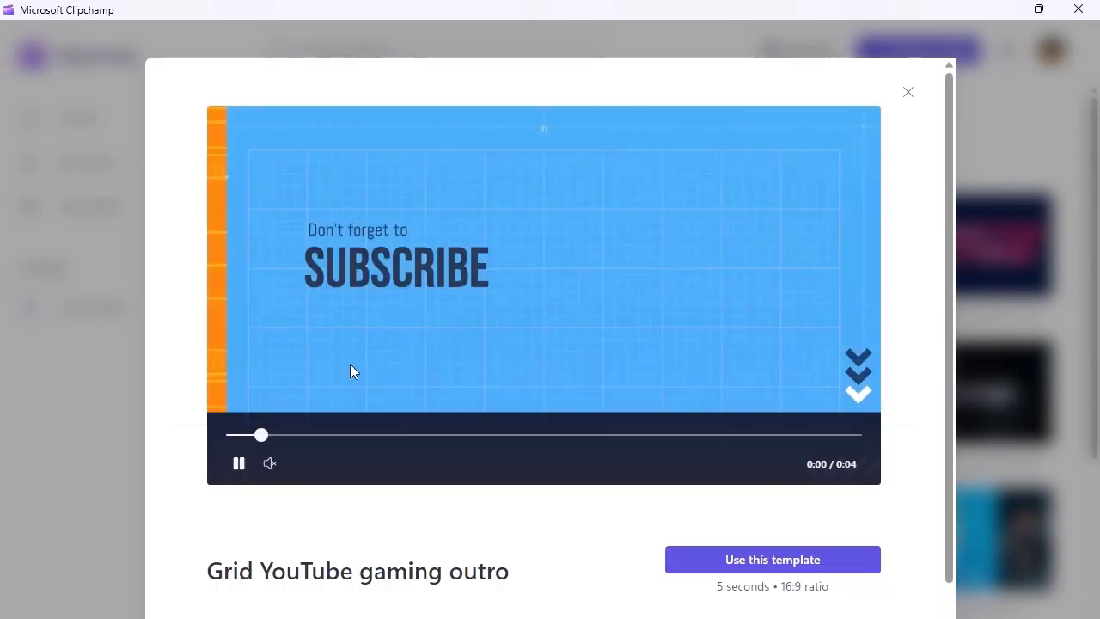
left_click(241, 465)
left_click_drag(326, 438, 152, 454)
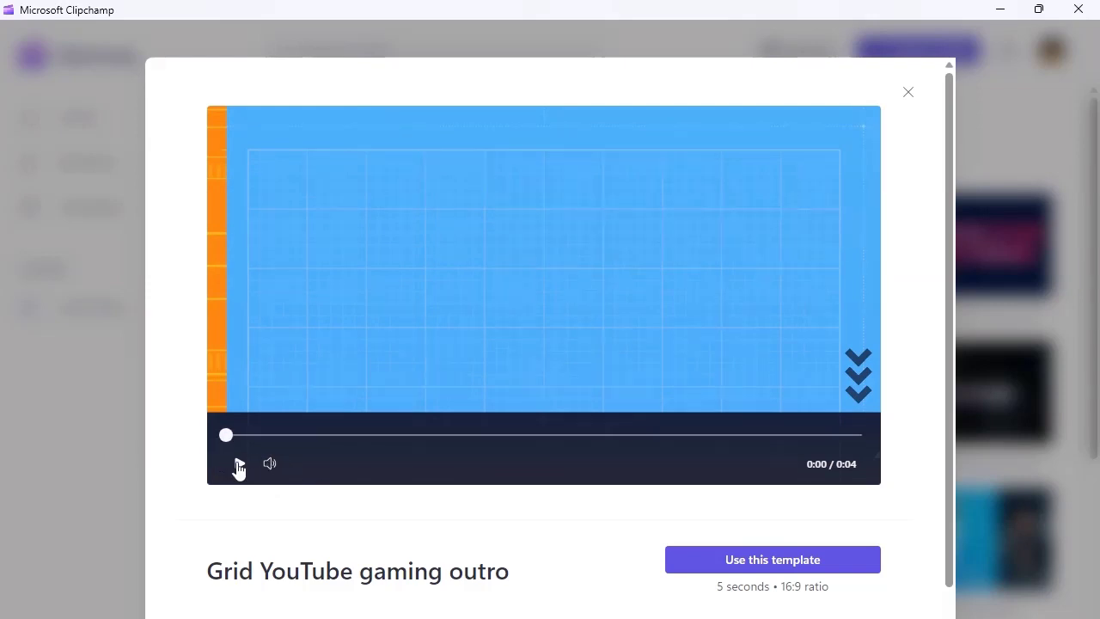
left_click(240, 466)
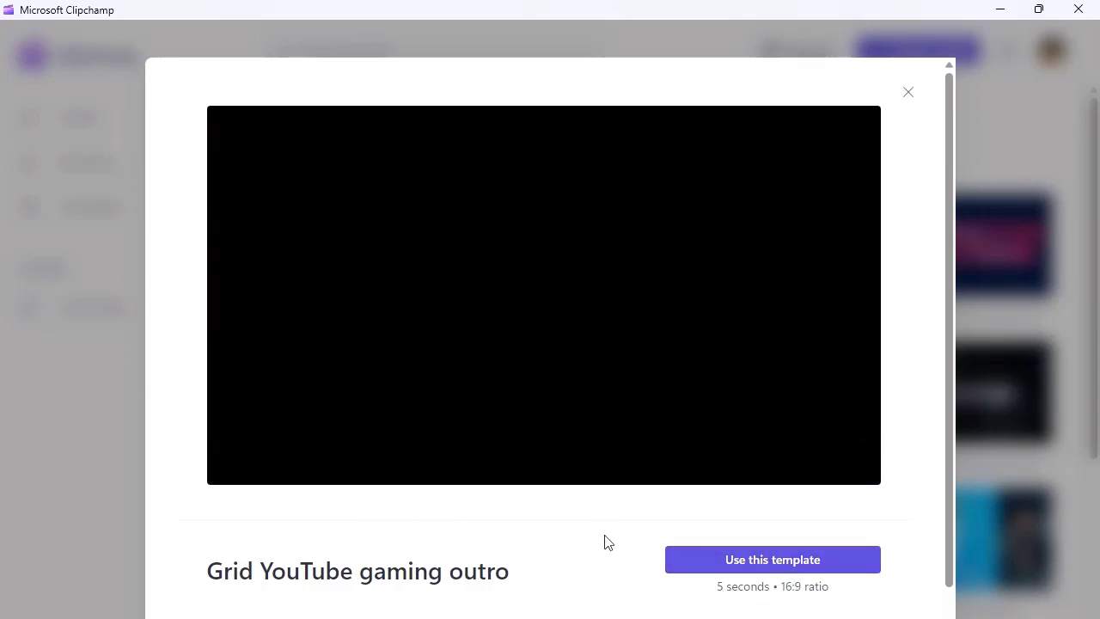
scroll(604, 541, "down", 2)
scroll(599, 541, "up", 2)
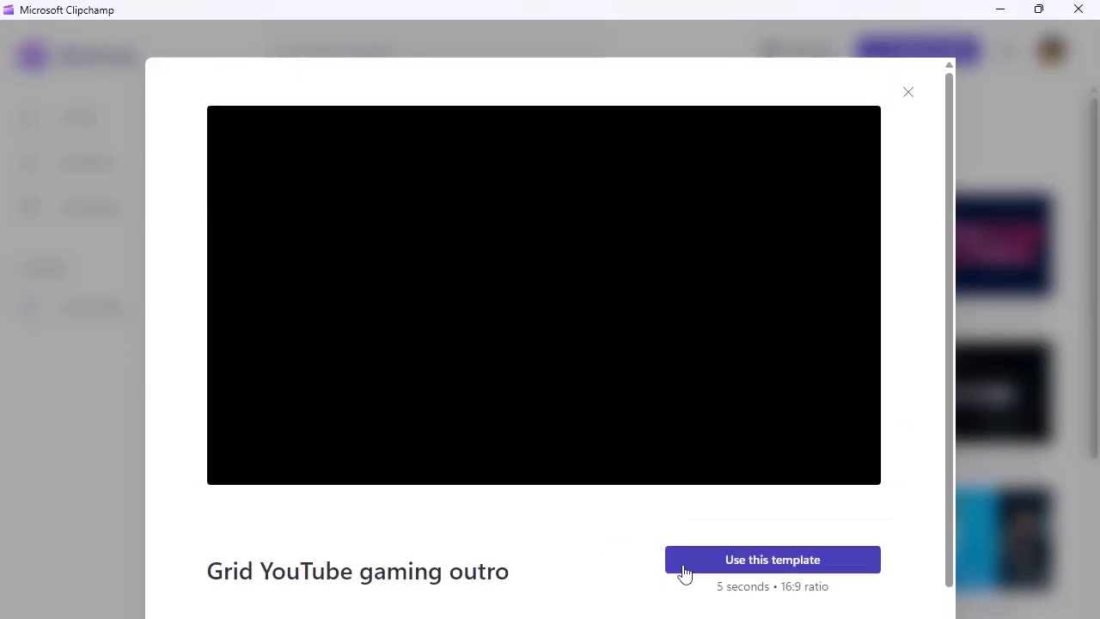
Create a video project from the Grid YouTube gaming outro template
left_click(737, 568)
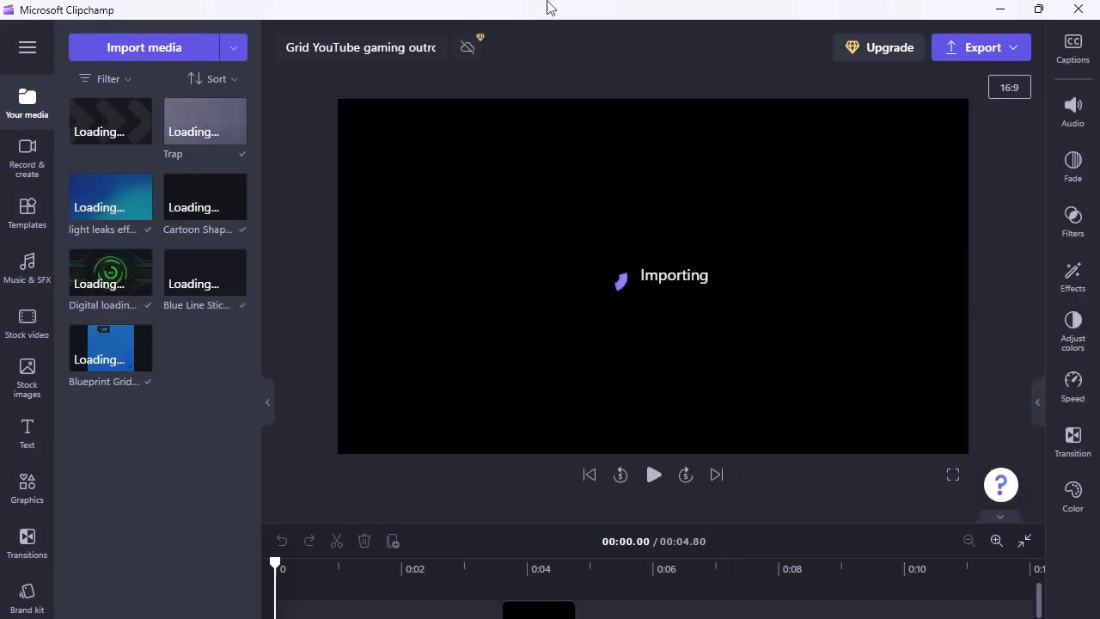
mouse_move(550, 7)
left_click(431, 38)
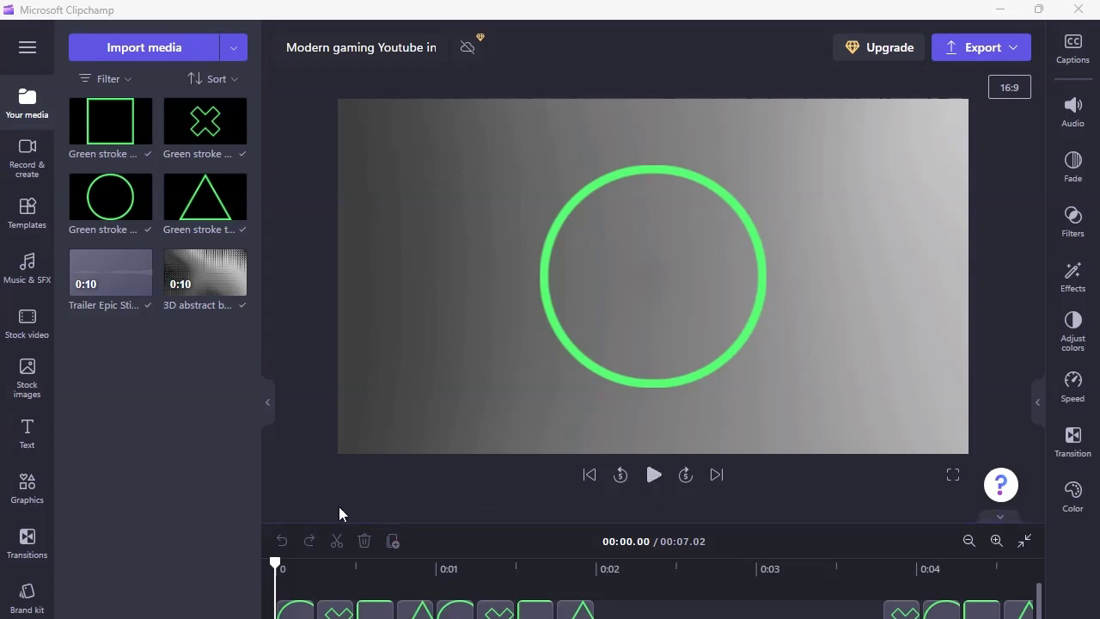
Play back the Modern gaming YouTube intro project and pause it at about 1.8 seconds
left_click(653, 480)
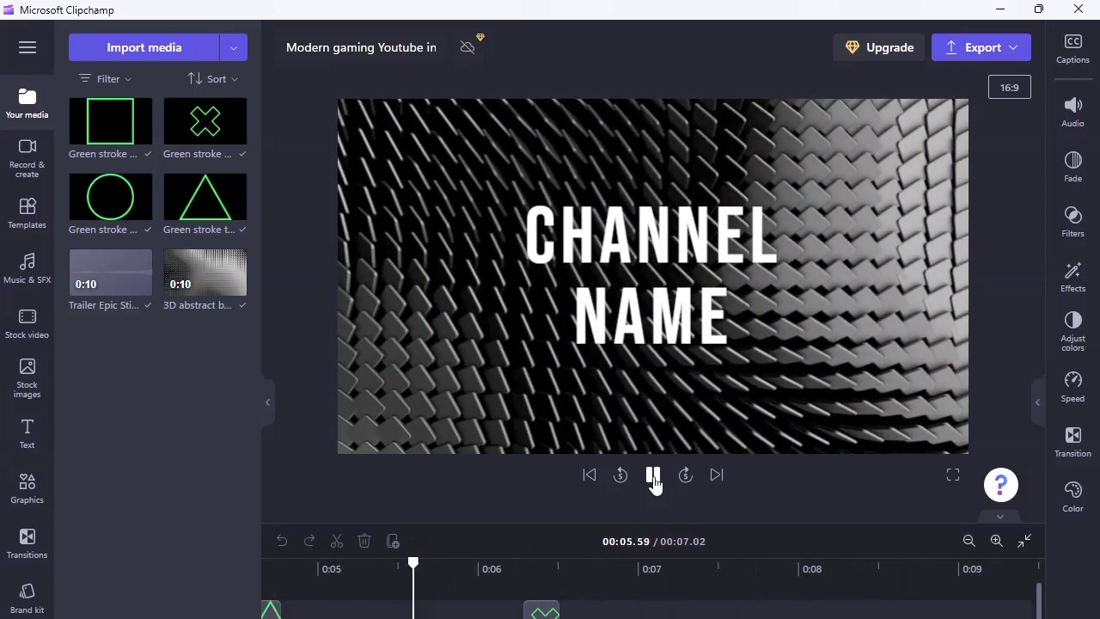
left_click(653, 477)
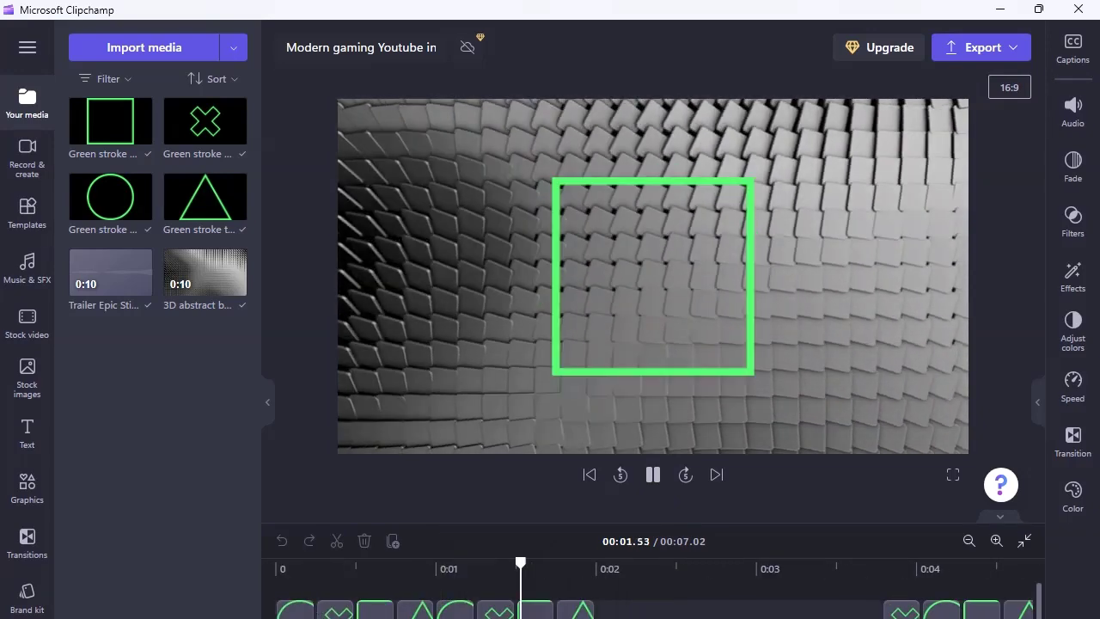
left_click(653, 475)
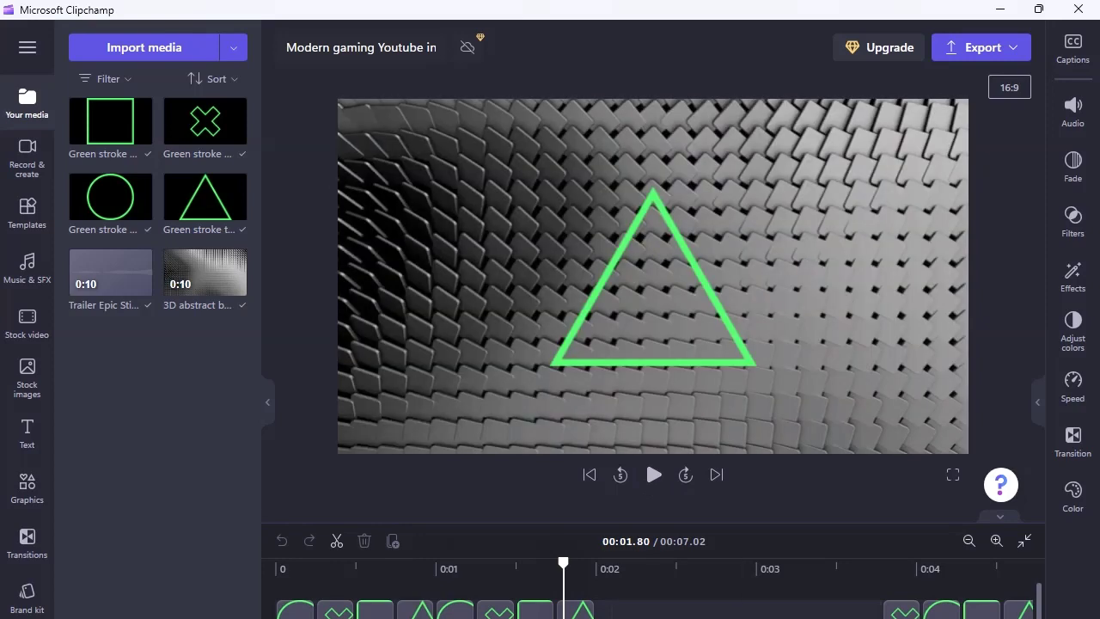
Replace the CHANNEL NAME title's text with SL TECH WAY
left_click(582, 612)
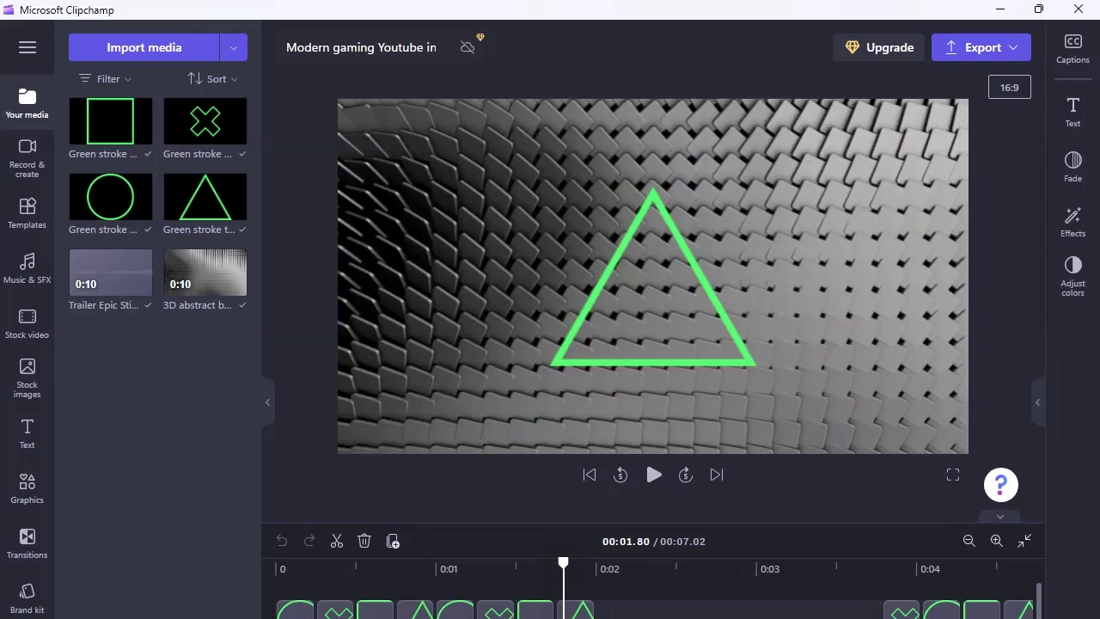
left_click(1075, 110)
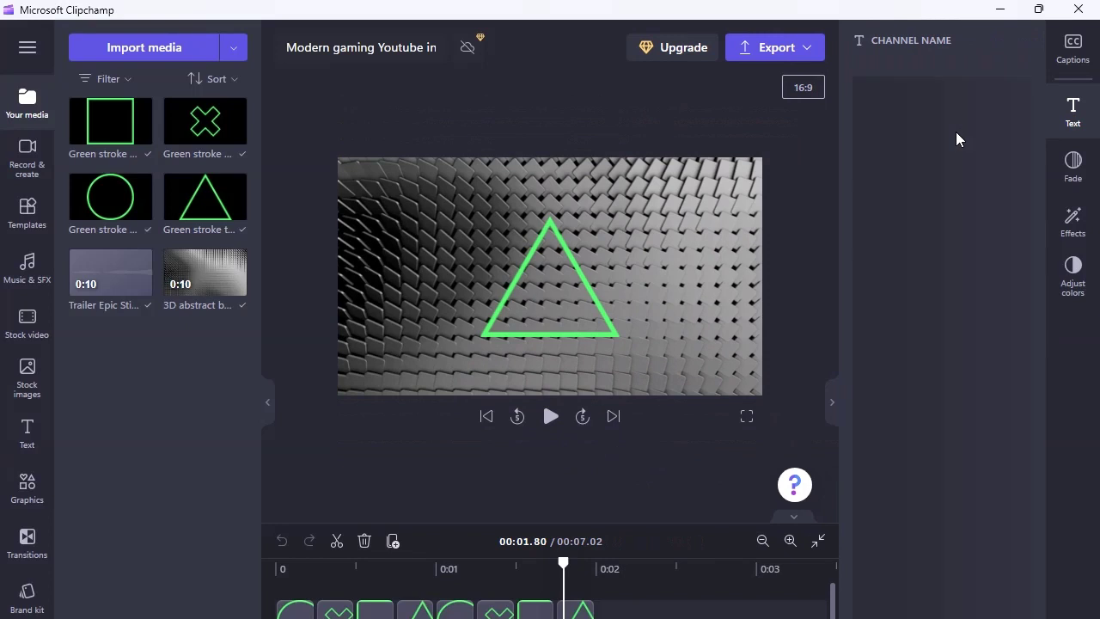
mouse_move(466, 5)
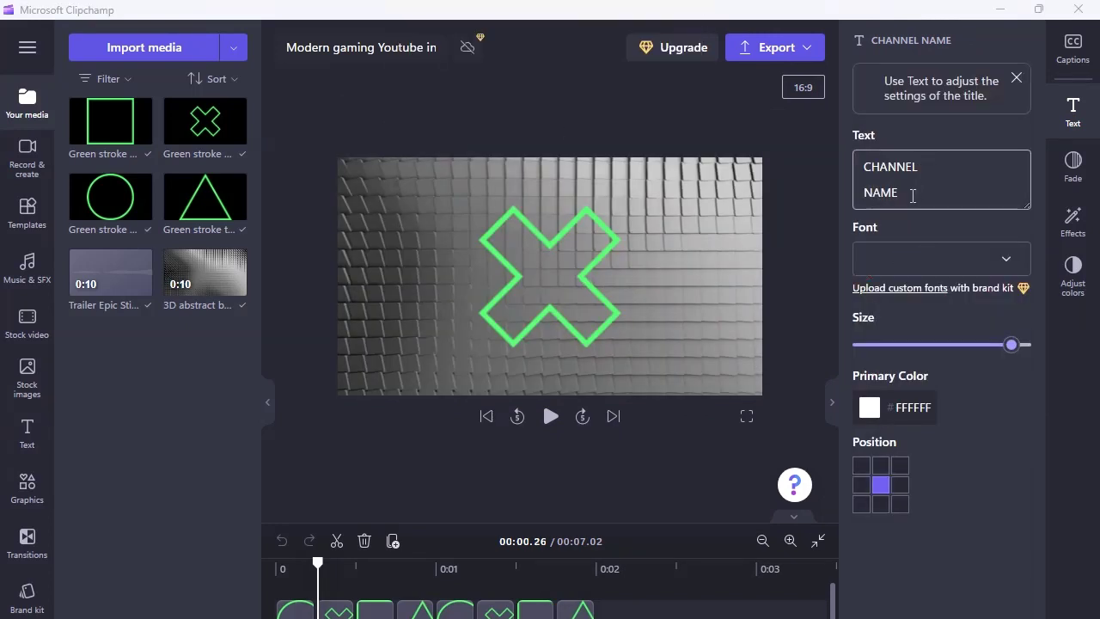
left_click_drag(913, 194, 765, 130)
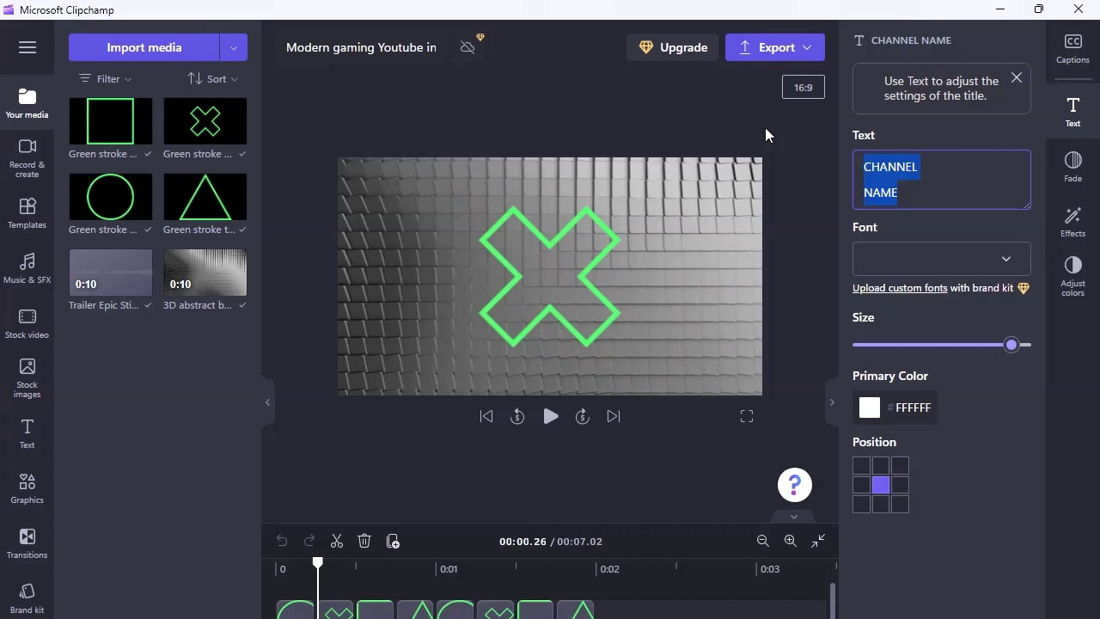
type("SL TE")
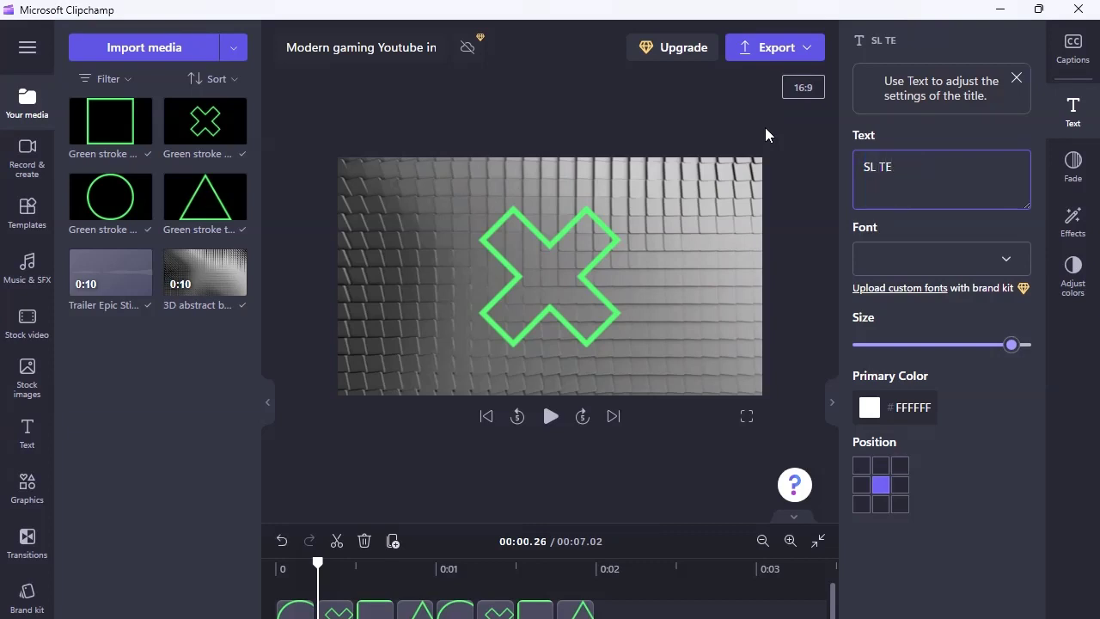
type("CH WAY")
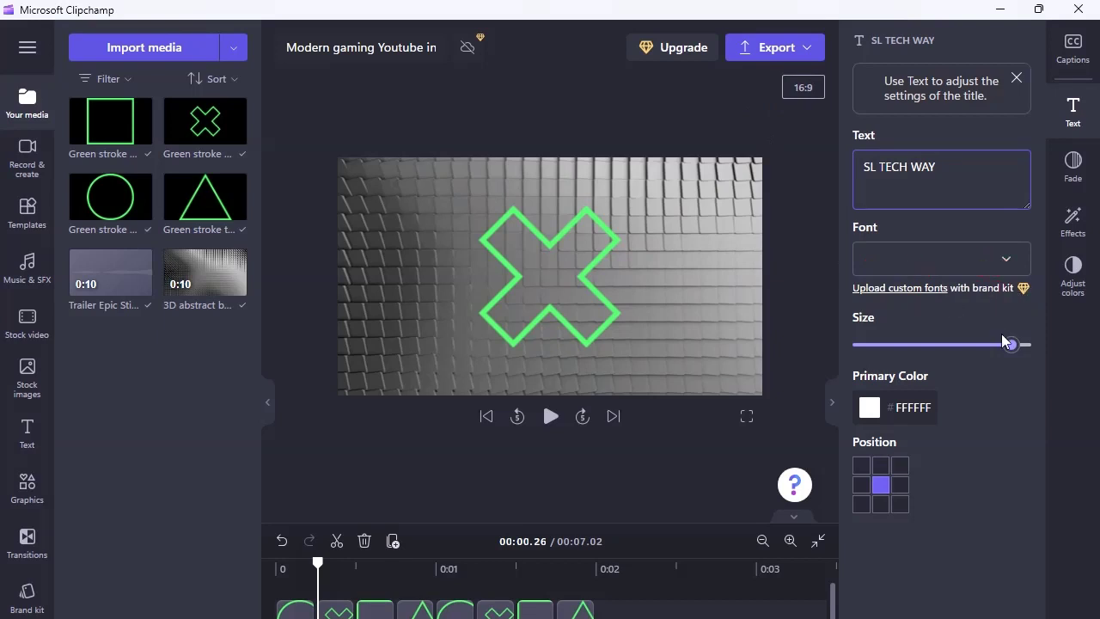
Enlarge the SL TECH WAY title slightly and set its font to Poiret One
left_click_drag(1011, 349, 1050, 374)
left_click(1022, 350)
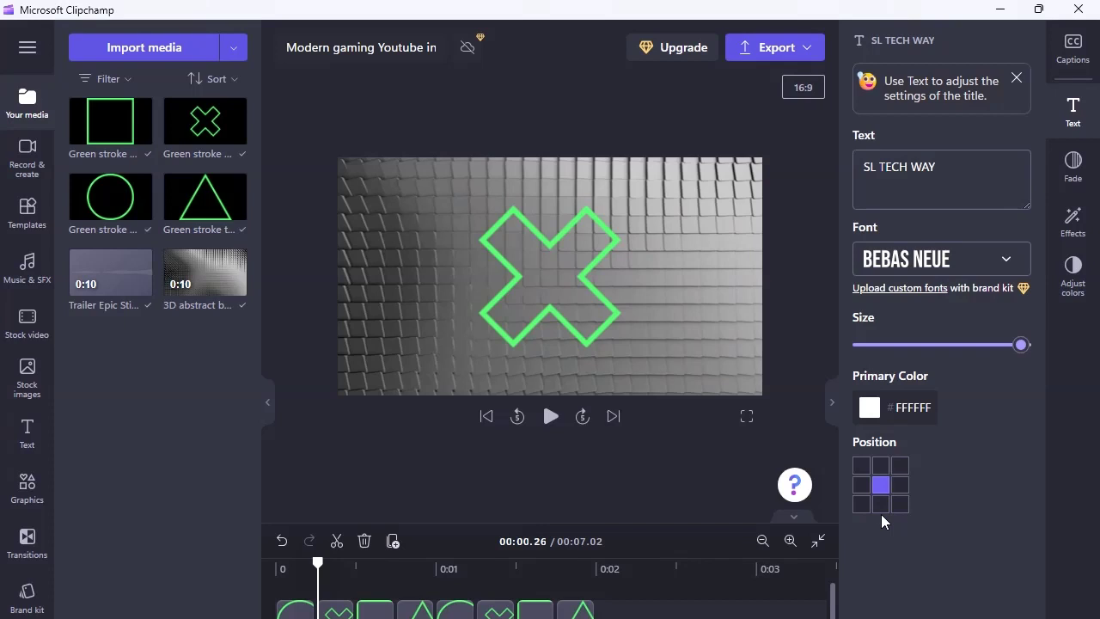
left_click(1004, 272)
scroll(936, 447, "down", 5)
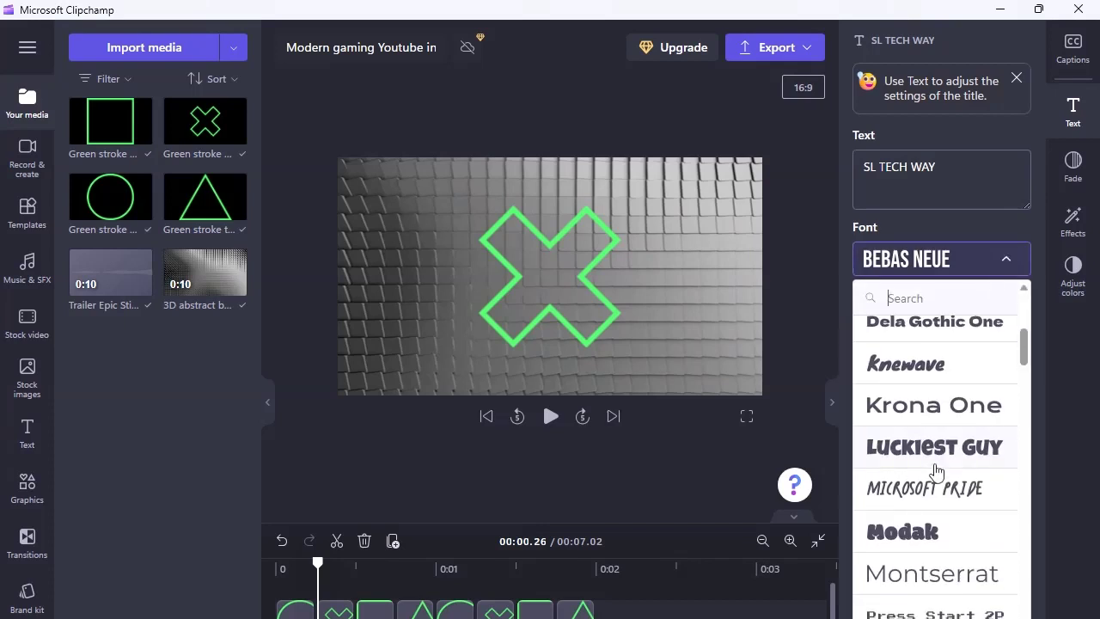
scroll(936, 471, "down", 10)
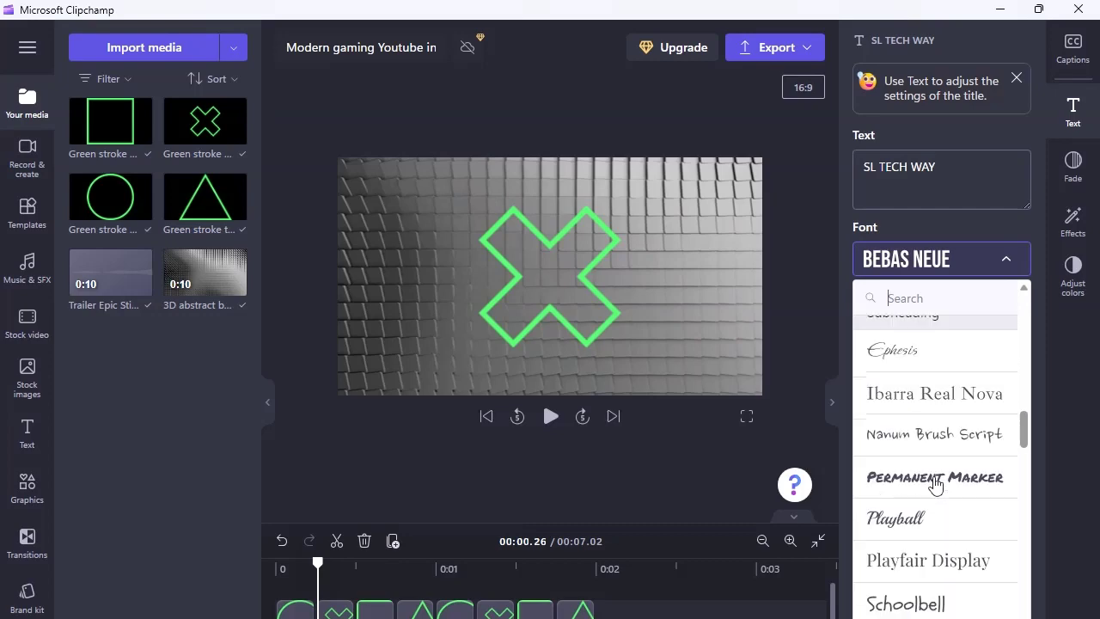
scroll(935, 482, "down", 10)
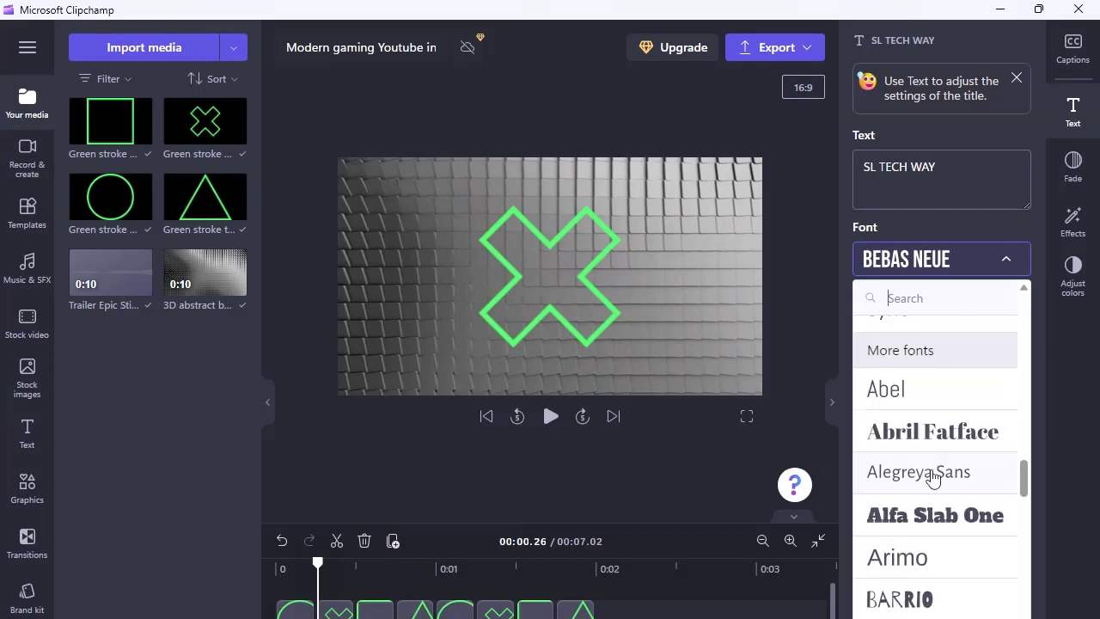
scroll(933, 476, "down", 10)
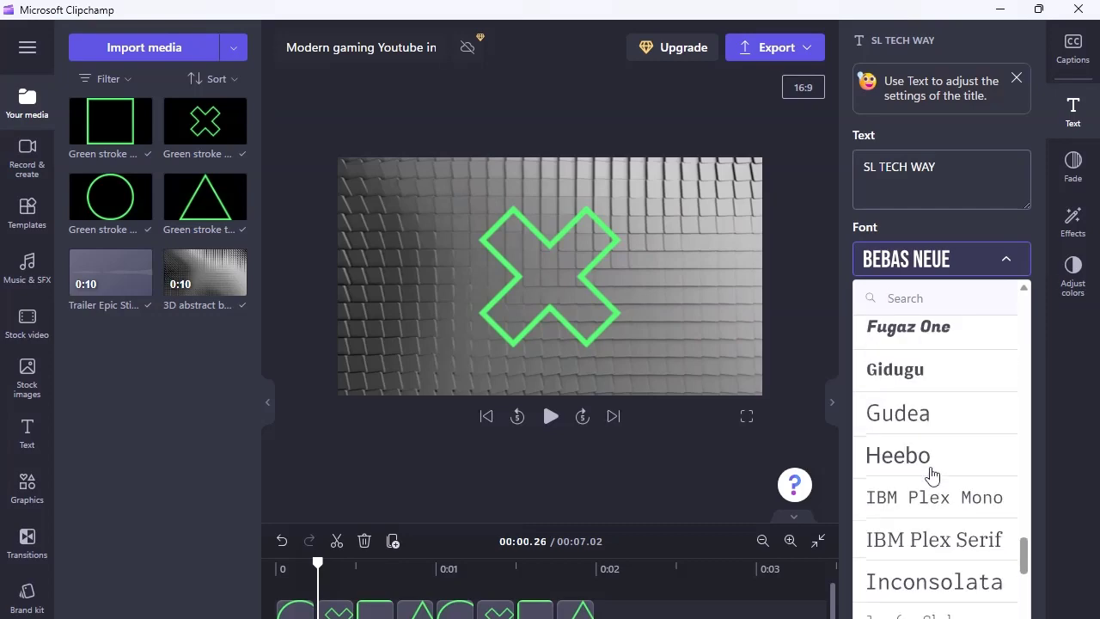
scroll(929, 473, "up", 3)
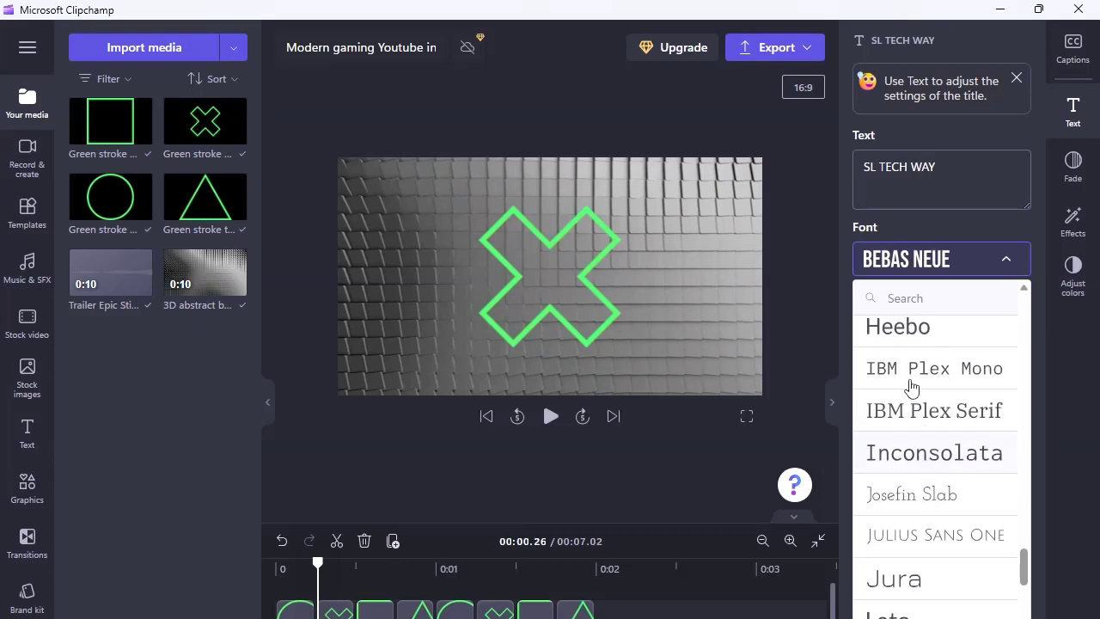
scroll(907, 442, "down", 3)
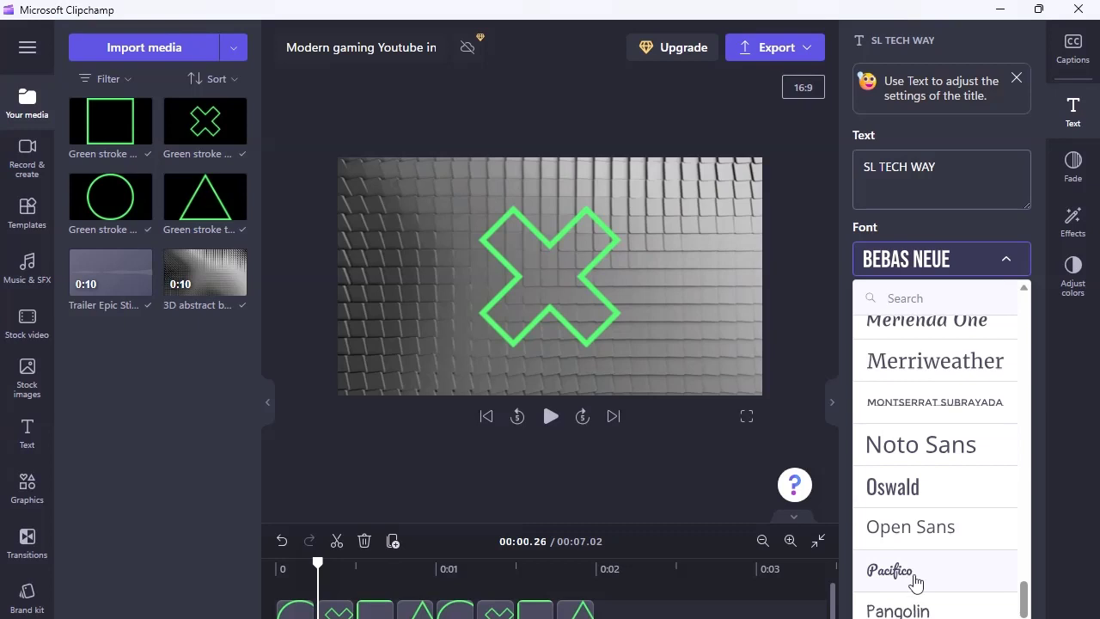
scroll(915, 583, "down", 1)
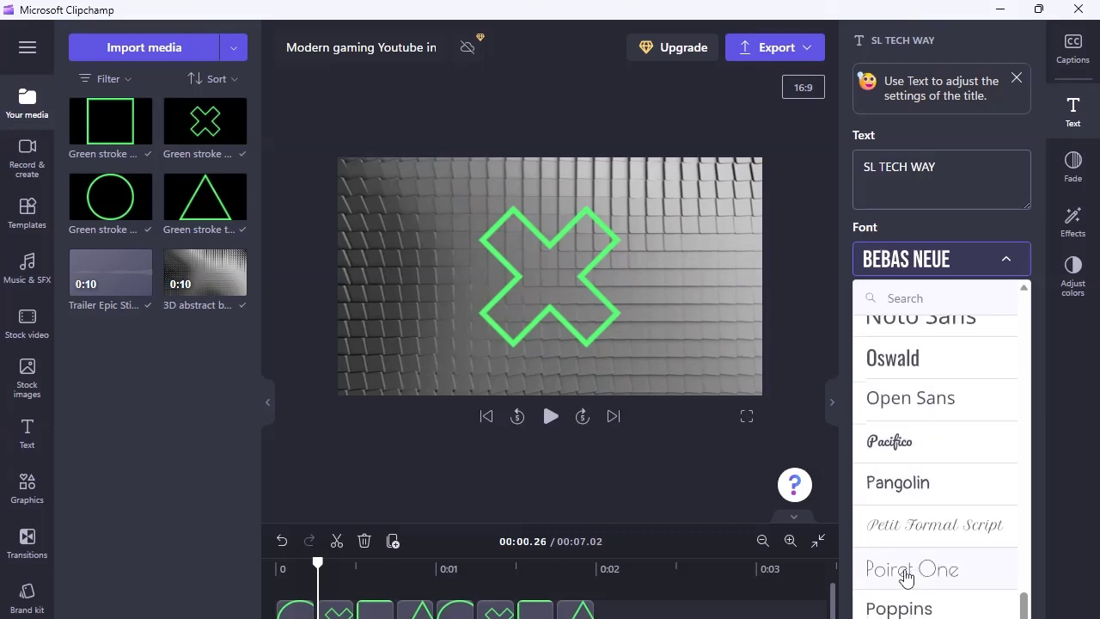
left_click(925, 574)
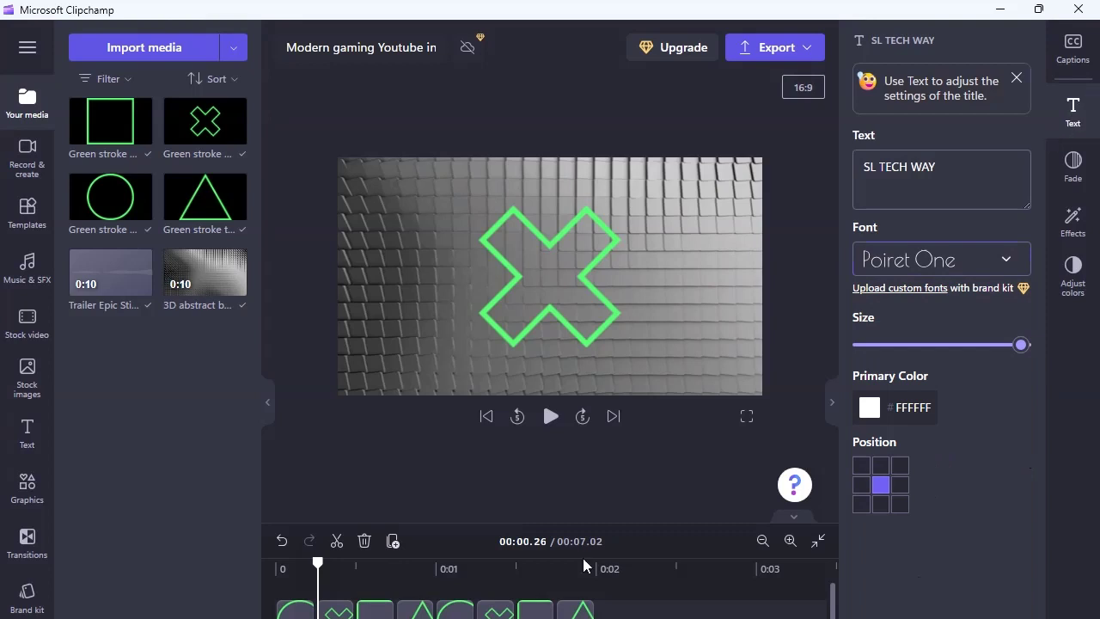
left_click(1072, 116)
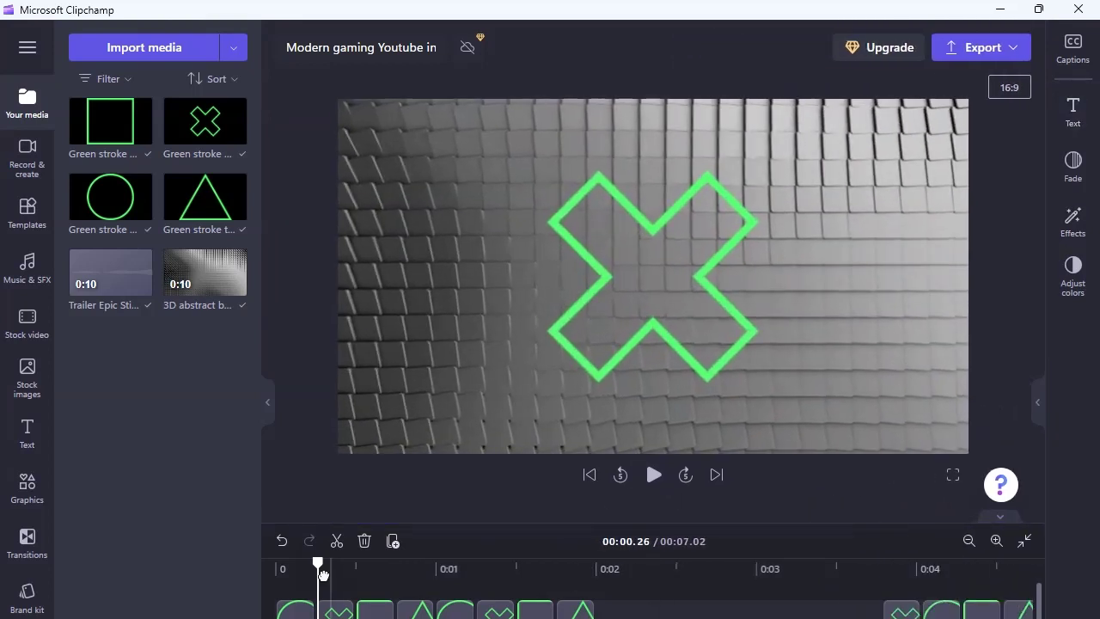
Play the edited intro from the beginning to its end and view the available export video qualities
left_click_drag(323, 574, 197, 573)
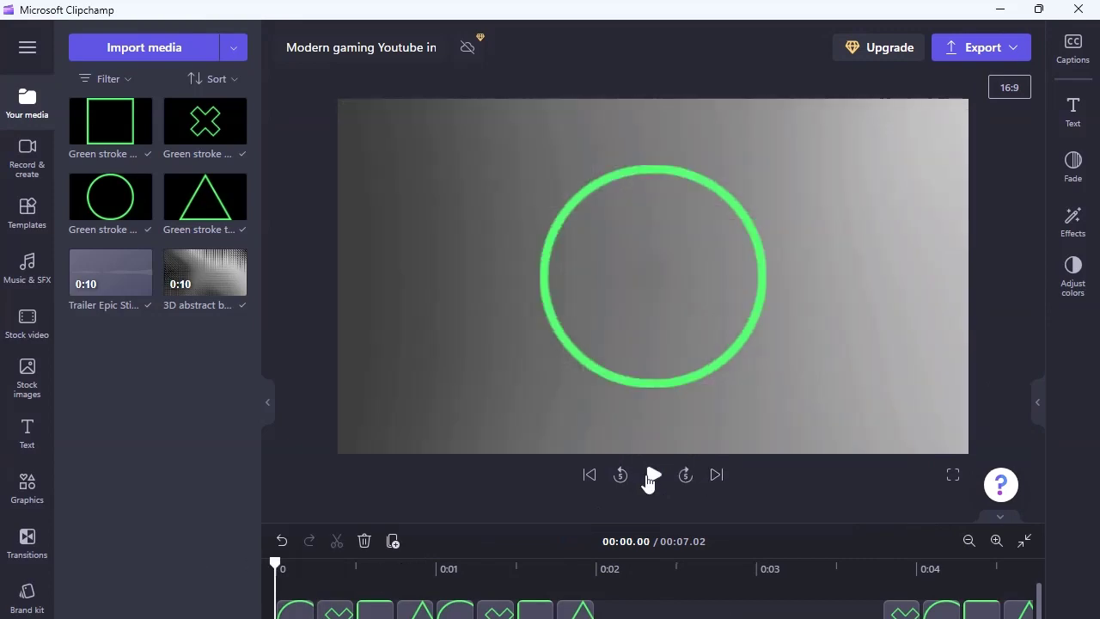
left_click(650, 477)
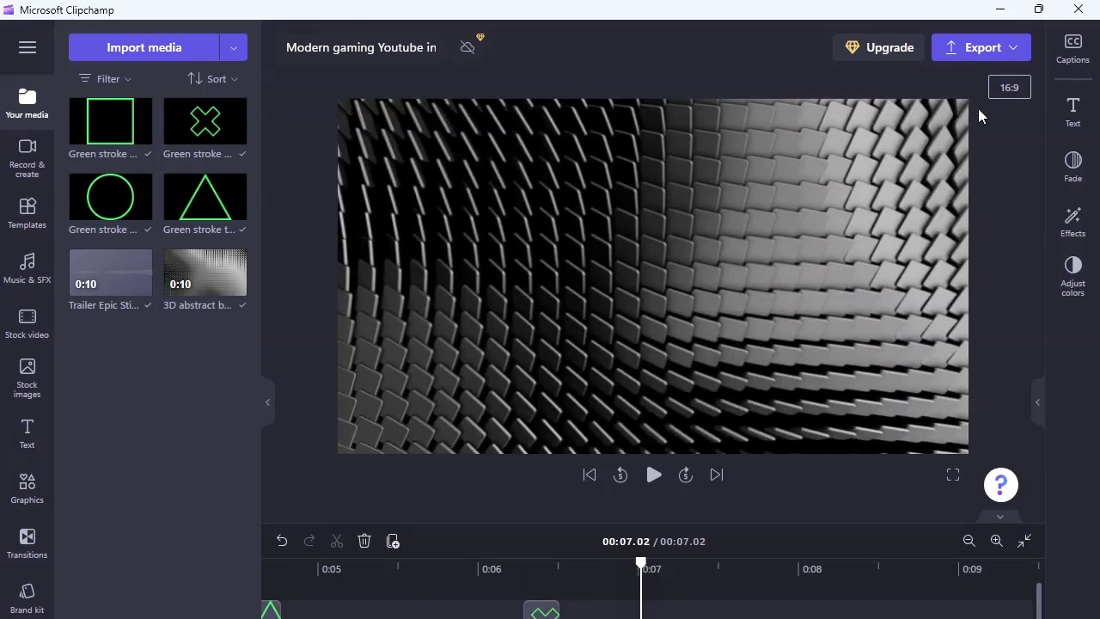
left_click(979, 53)
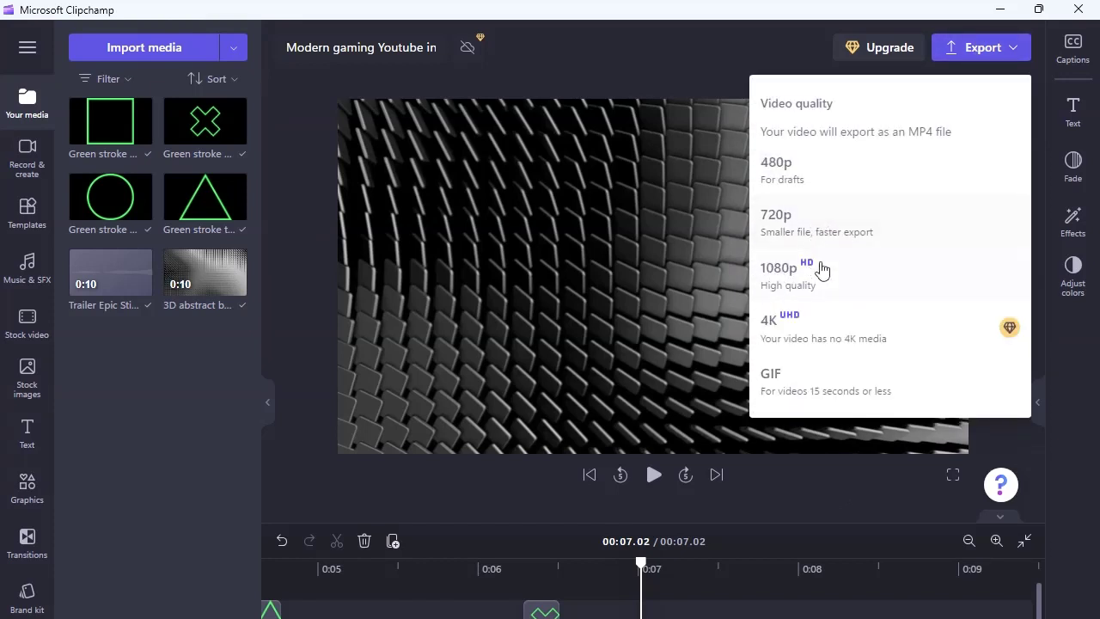
left_click(971, 52)
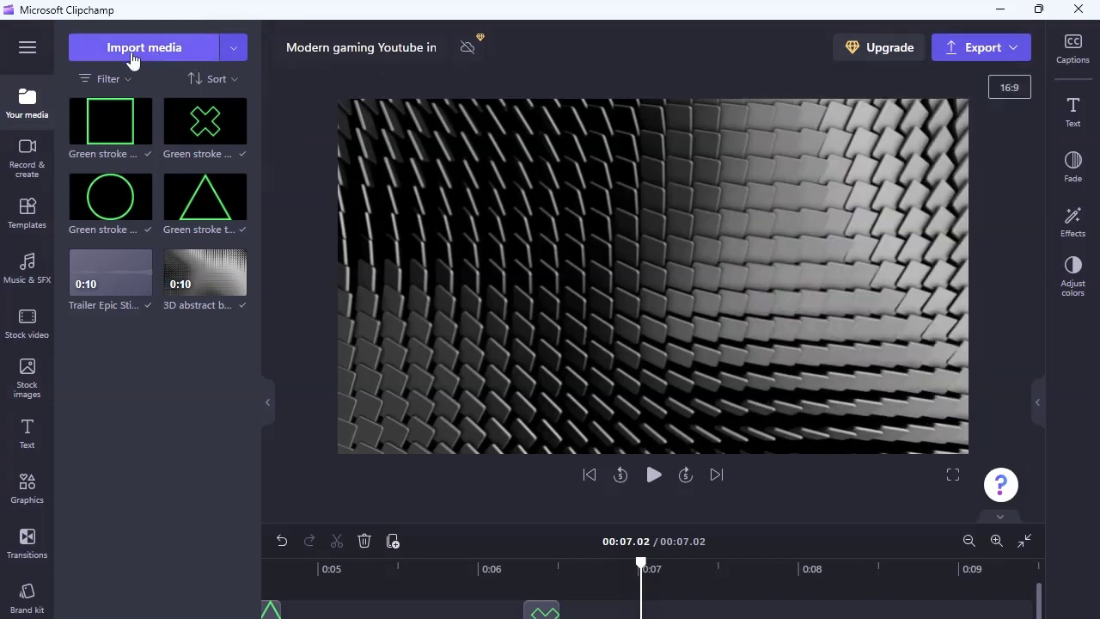
Return to the home page and create a new video from scratch
left_click(19, 43)
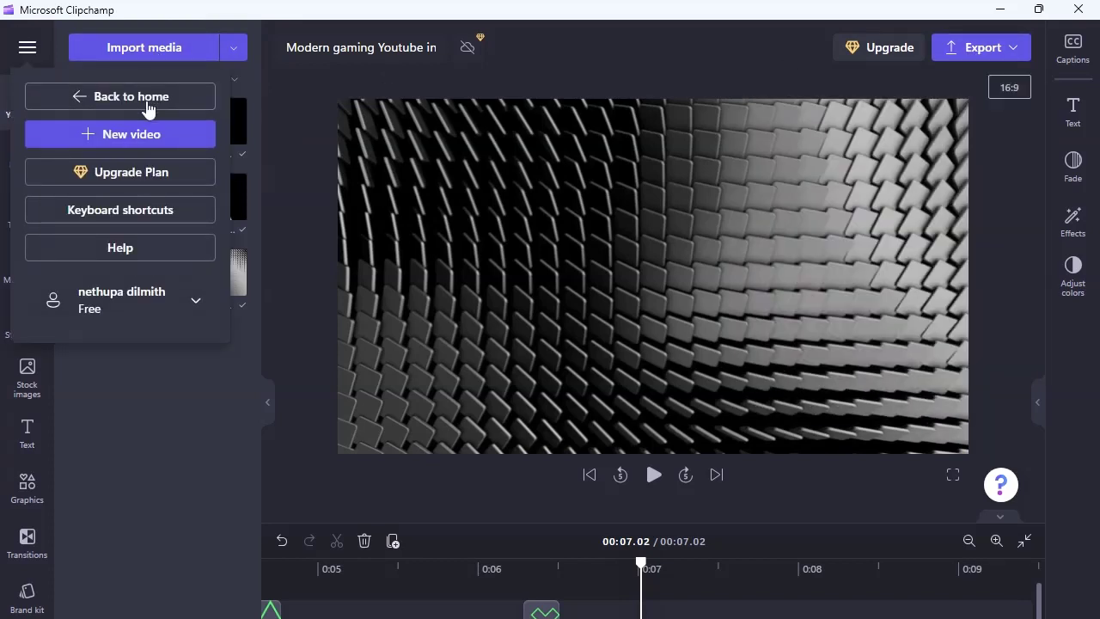
left_click(147, 104)
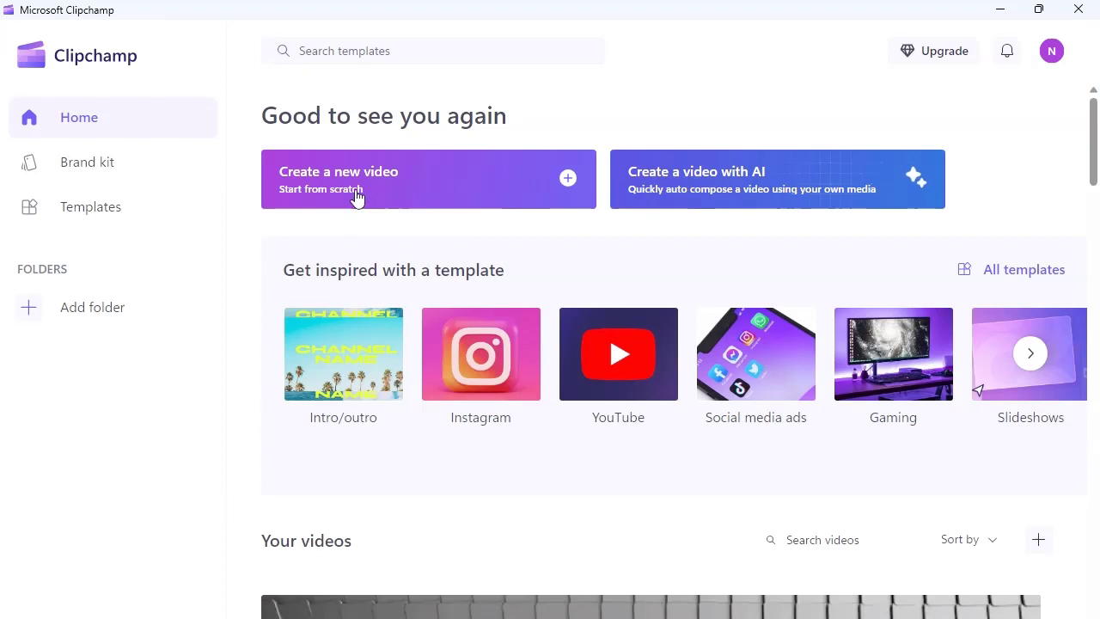
left_click(446, 196)
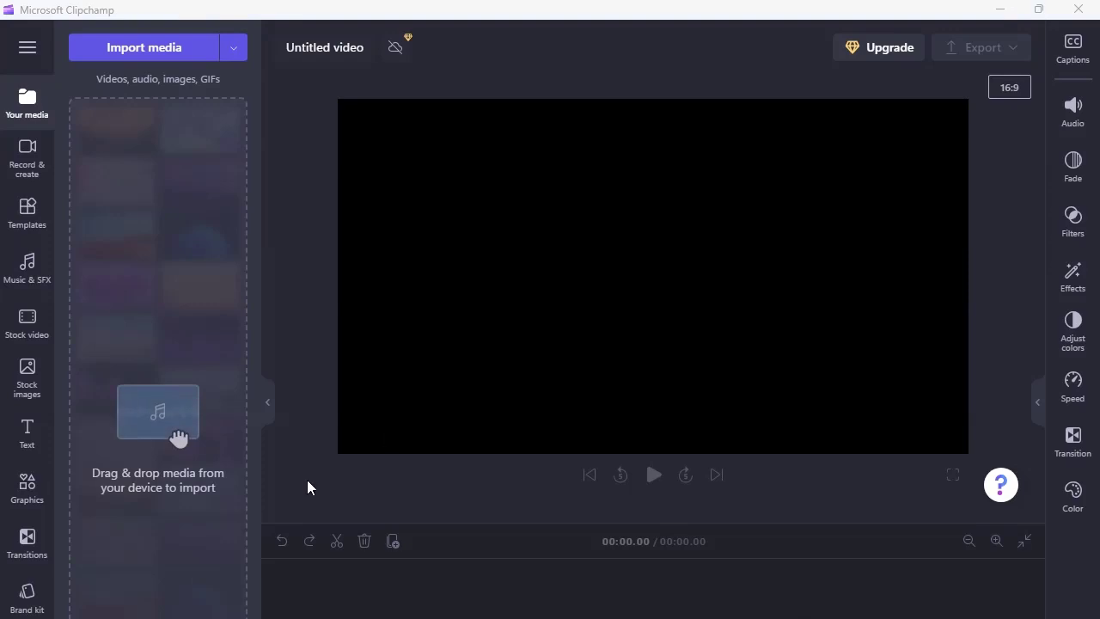
Import the Media2 video from Local Disk (E:) in File Explorer into the new project's media
key("super+e")
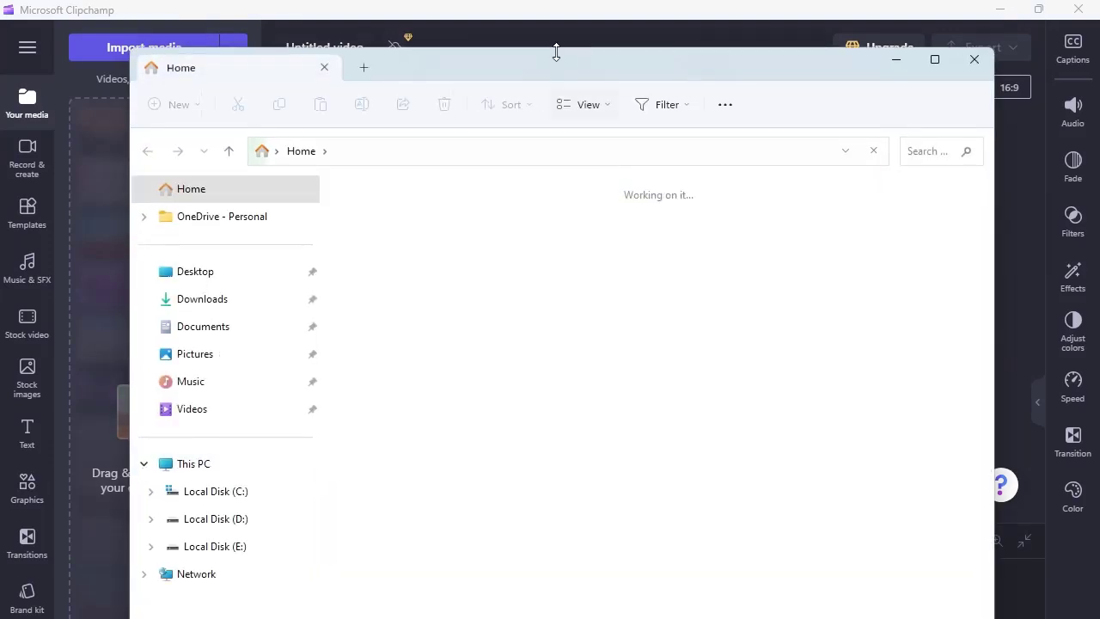
left_click_drag(556, 57, 632, 59)
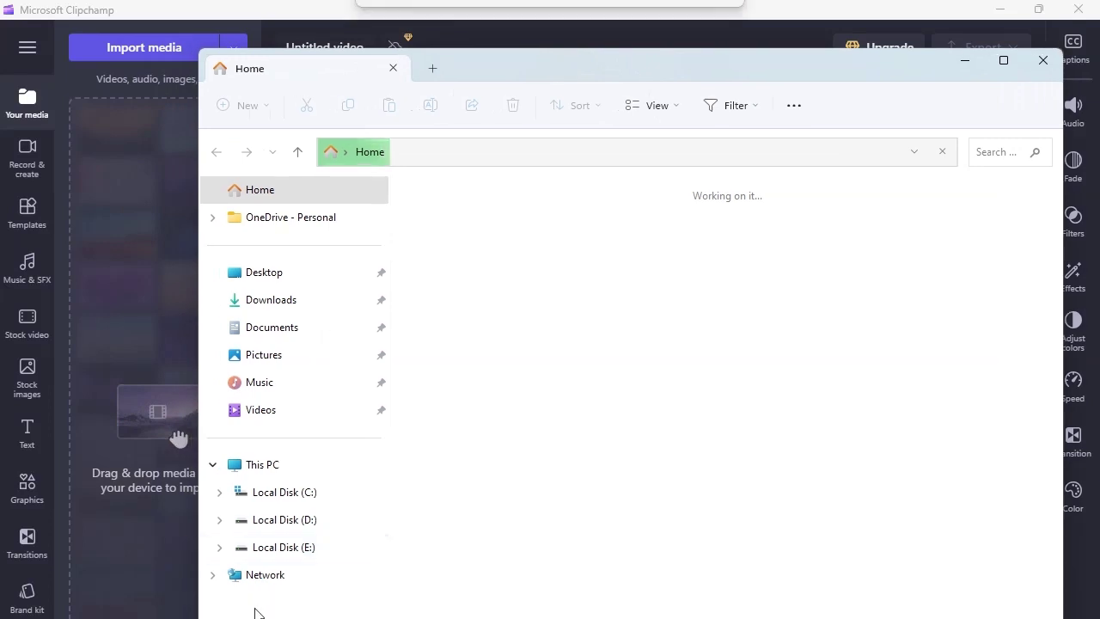
left_click(295, 557)
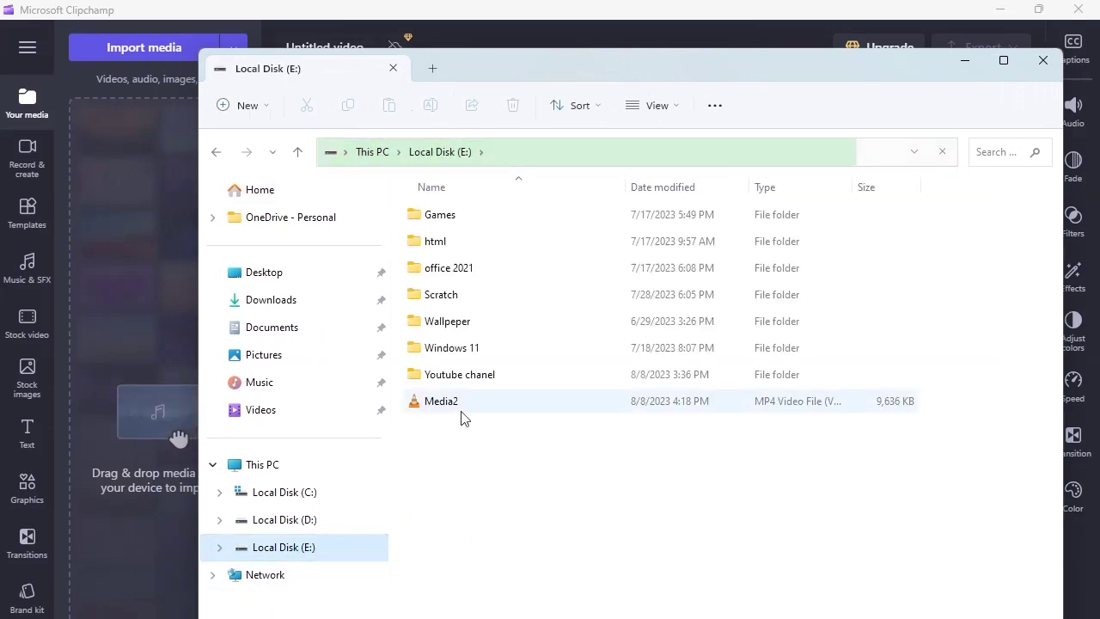
left_click_drag(473, 413, 372, 406)
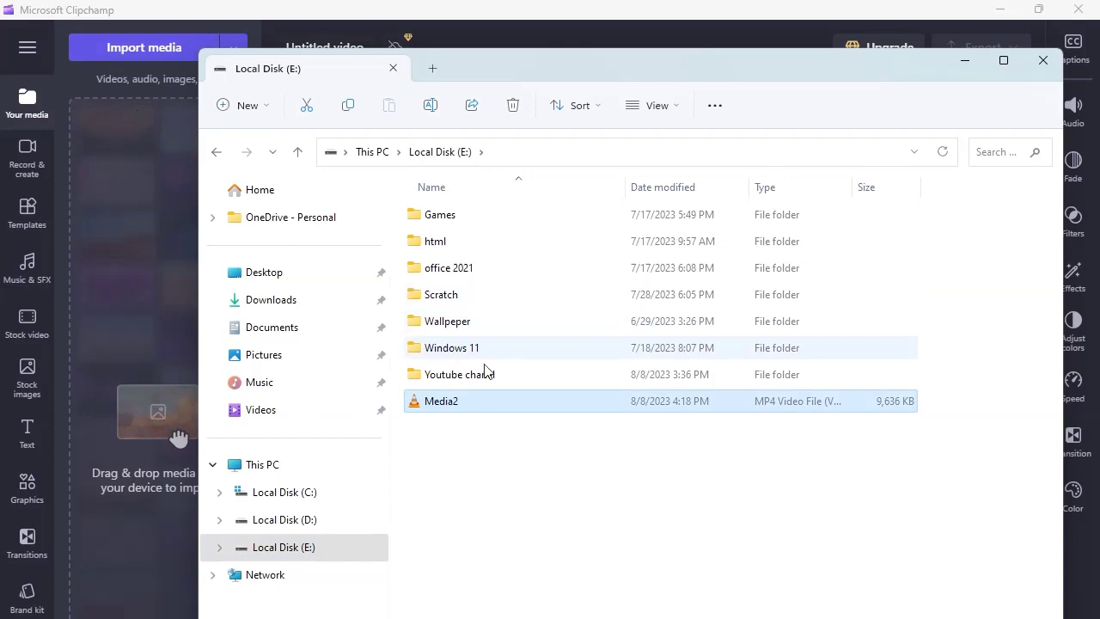
left_click_drag(474, 413, 97, 443)
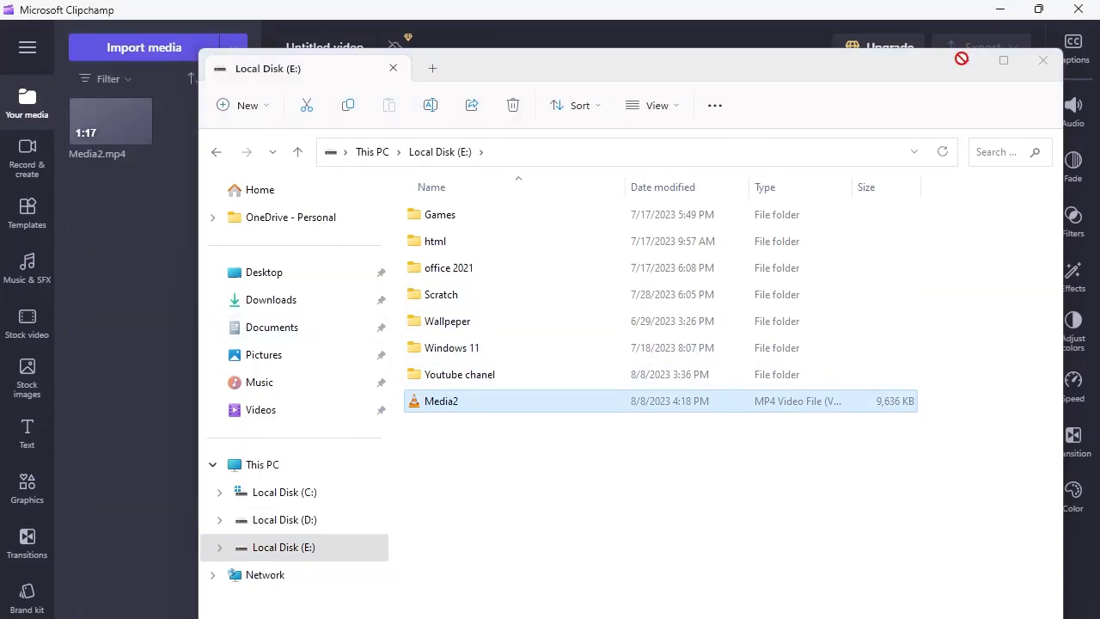
left_click(1043, 60)
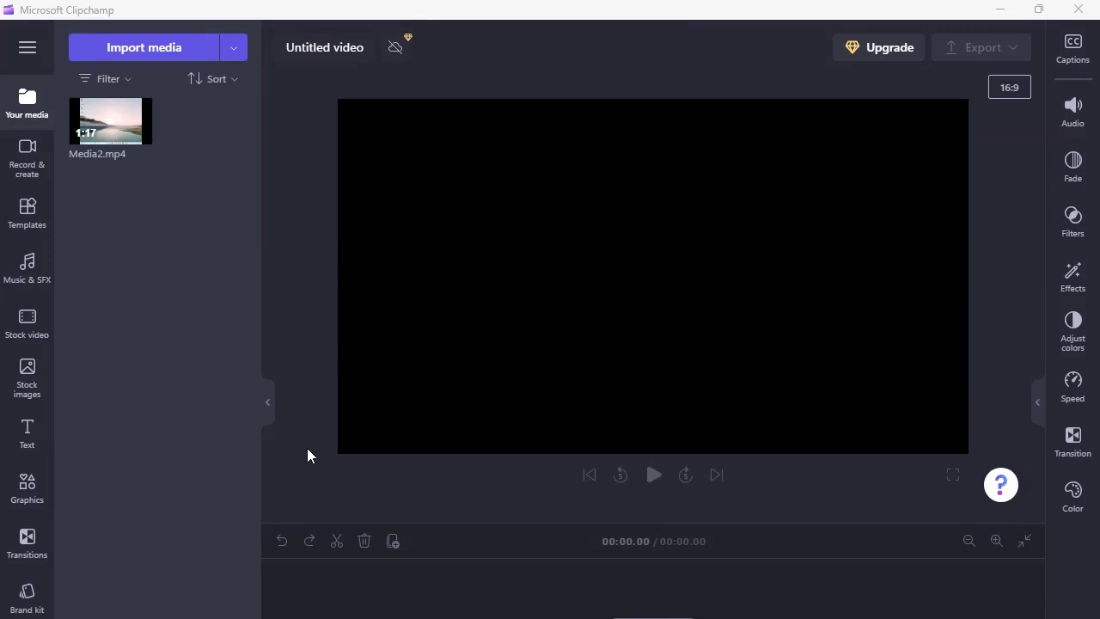
Place the Media2.mp4 clip at the start of the empty timeline
mouse_move(101, 126)
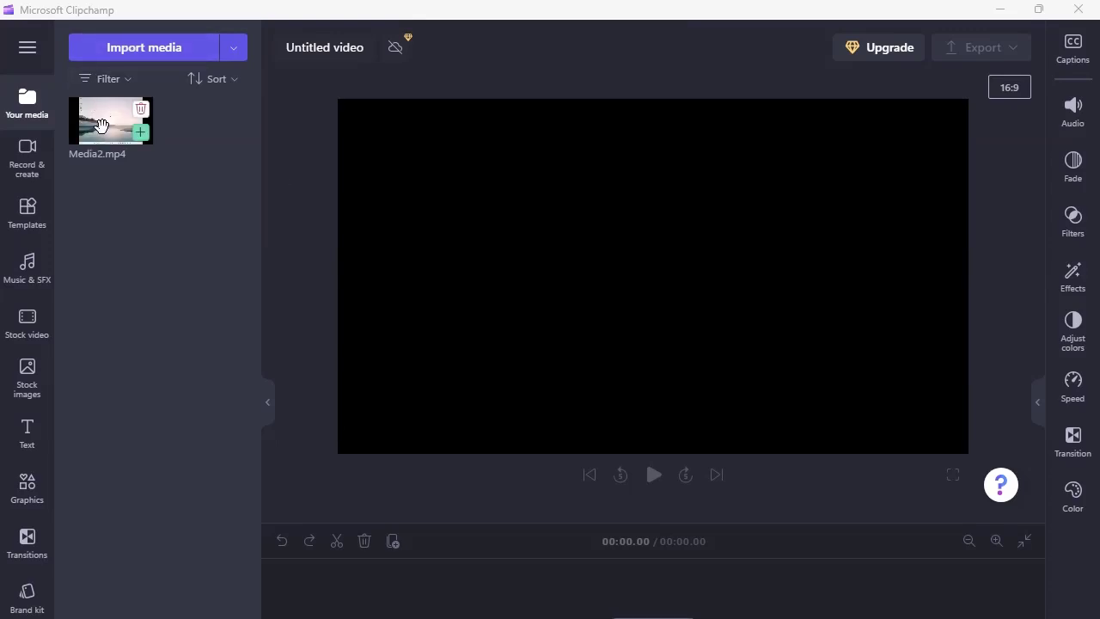
left_click_drag(101, 126, 673, 618)
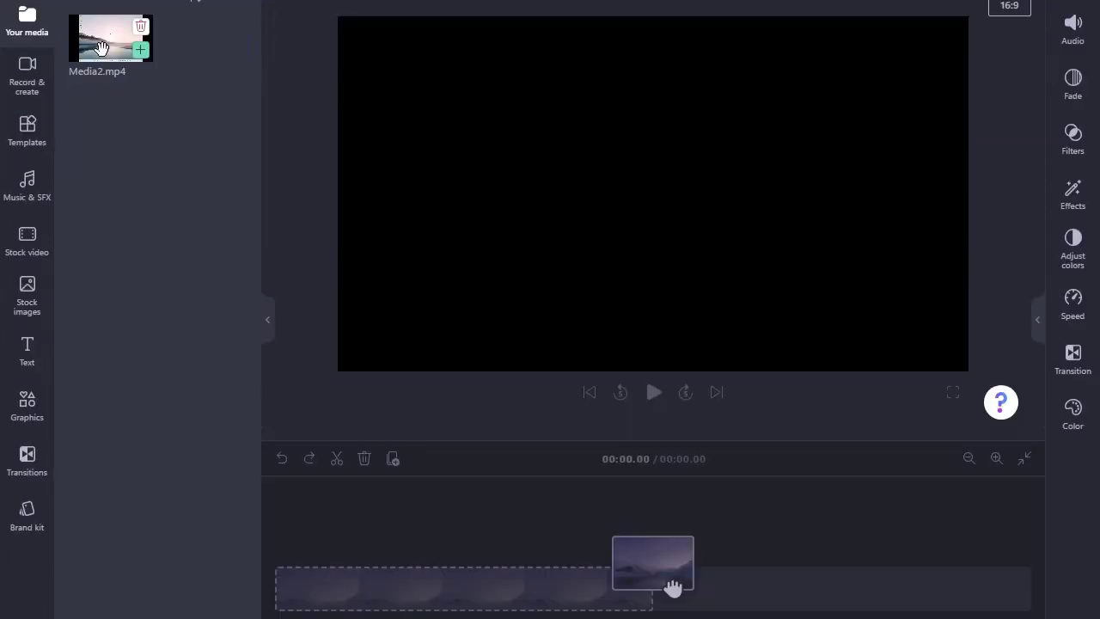
left_click_drag(673, 588, 312, 593)
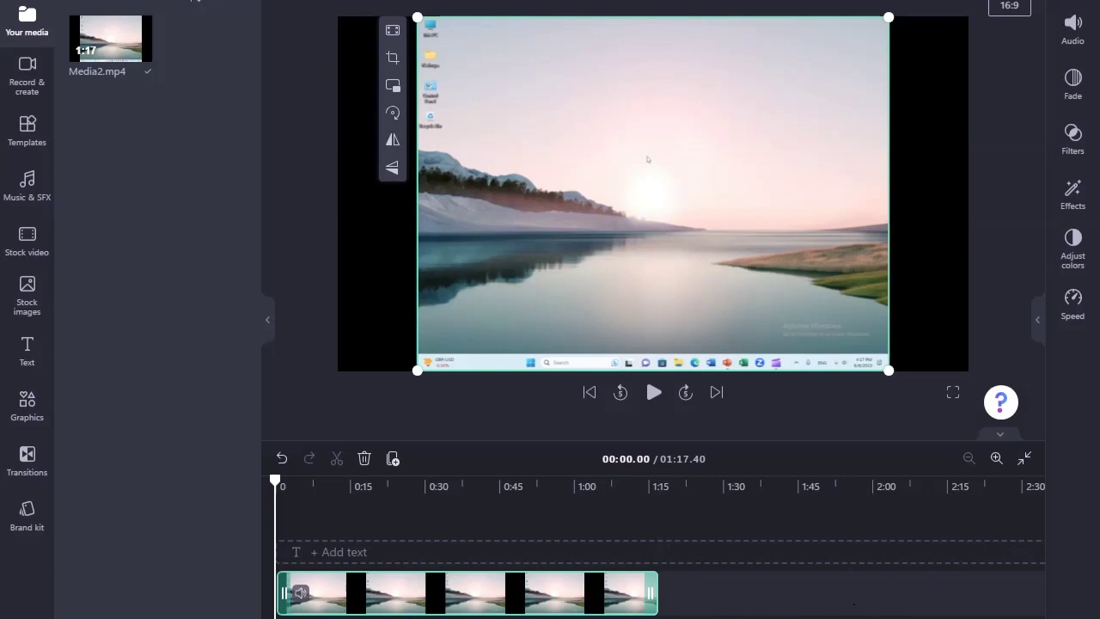
Fill the 16:9 frame with the Media2.mp4 clip and shift it down so its top edge meets the frame's top
left_click(392, 33)
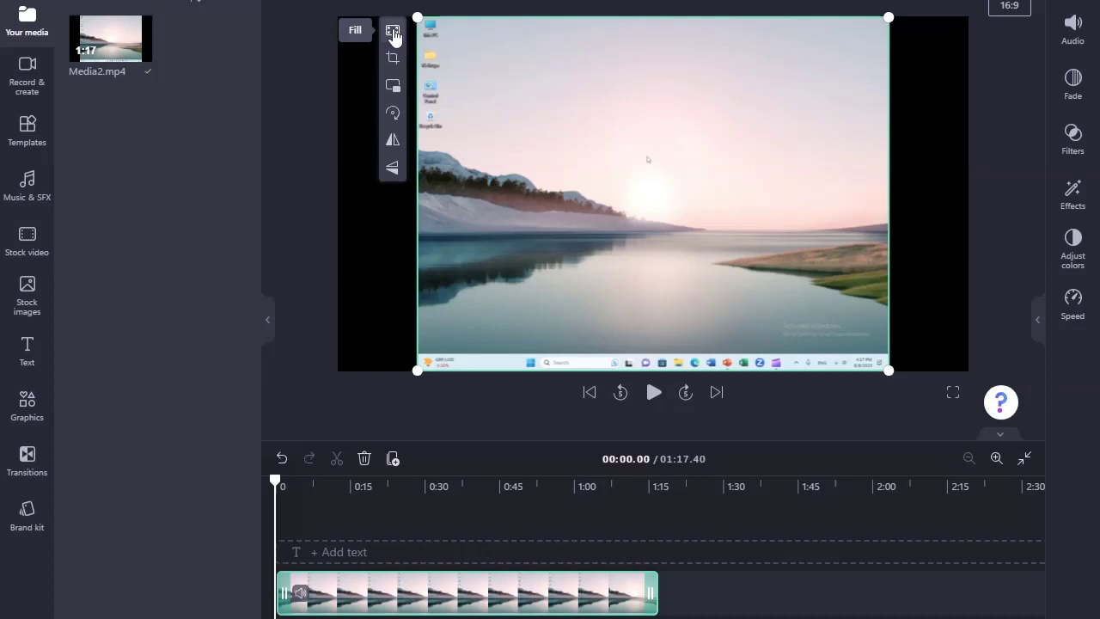
left_click(394, 34)
left_click_drag(550, 66, 545, 126)
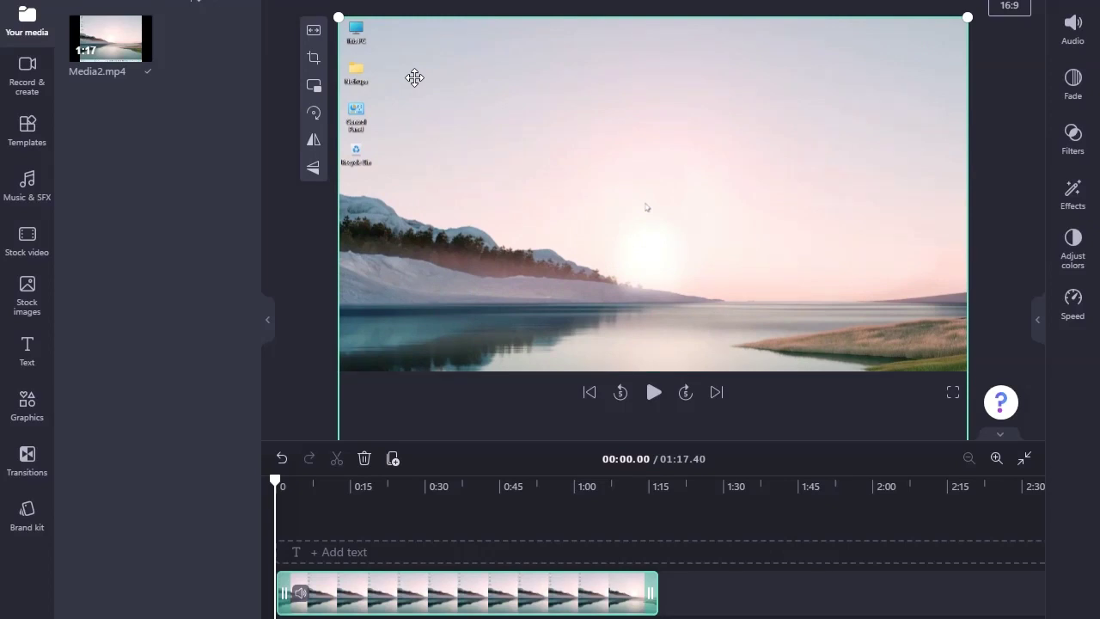
Preview the alternative aspect ratios for the video, including 21:9, and keep 16:9
left_click(1022, 8)
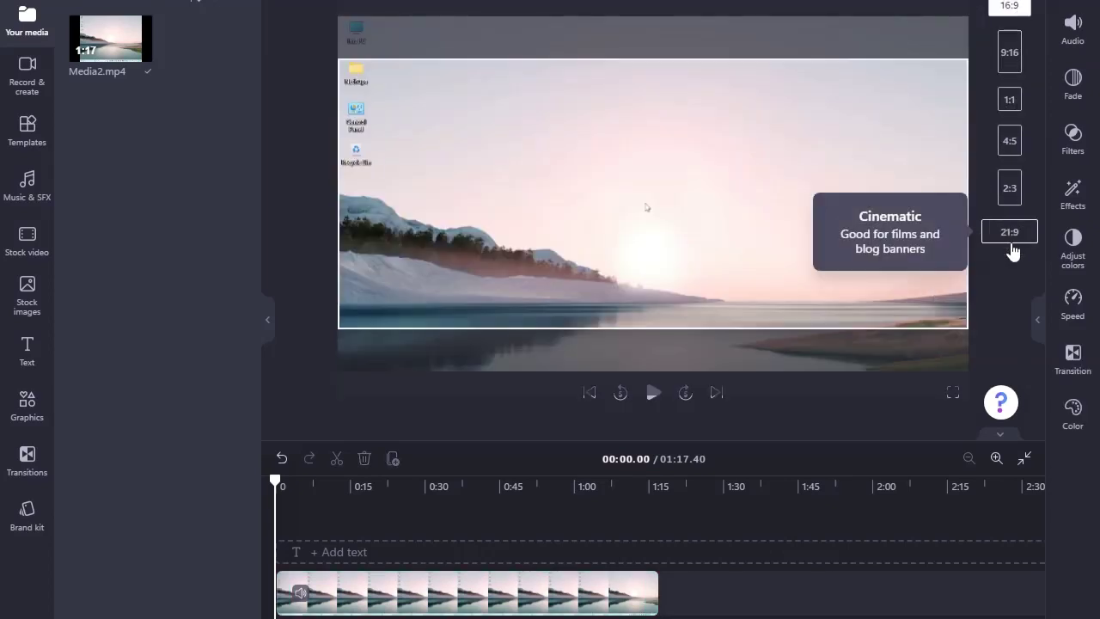
left_click(1009, 9)
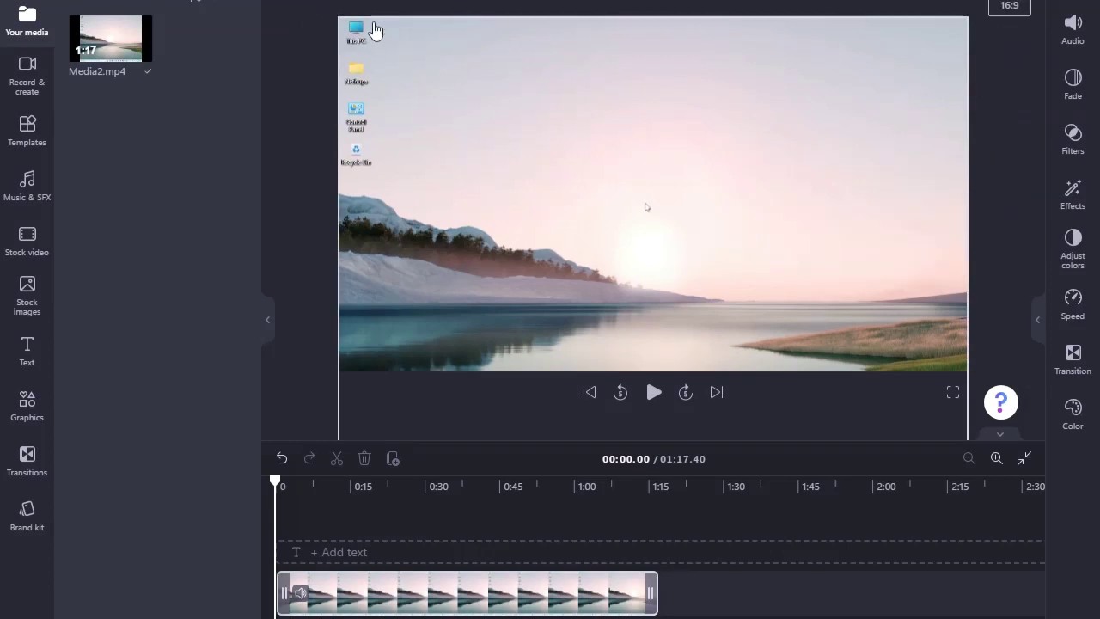
Revert the Media2.mp4 clip's crop to the original, and refill the frame with the clip's top edge at the frame's top
left_click(344, 34)
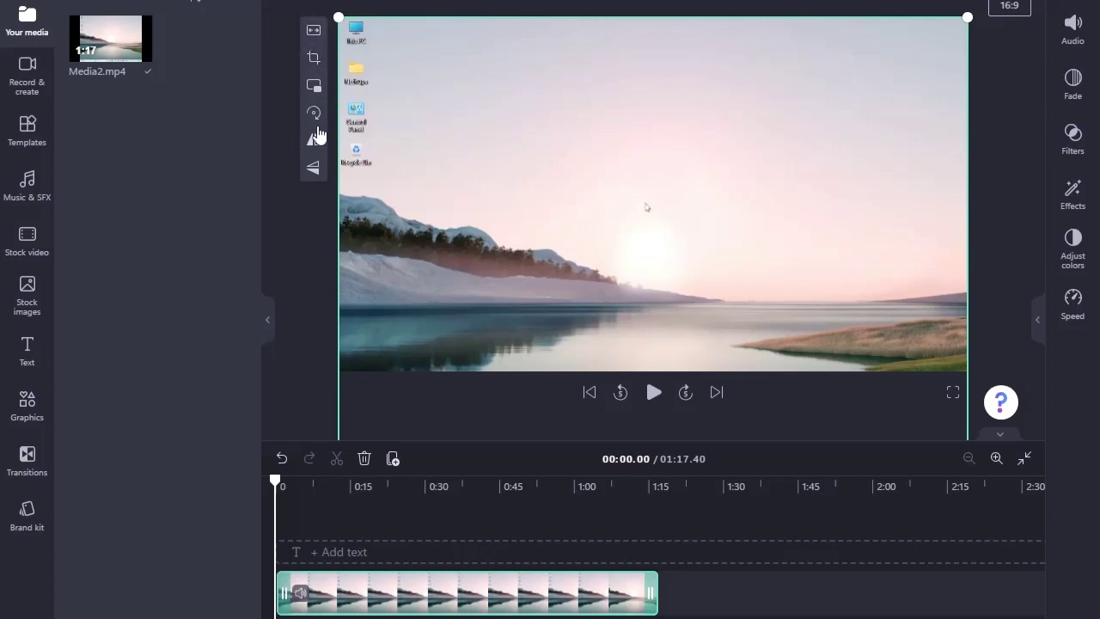
left_click(315, 58)
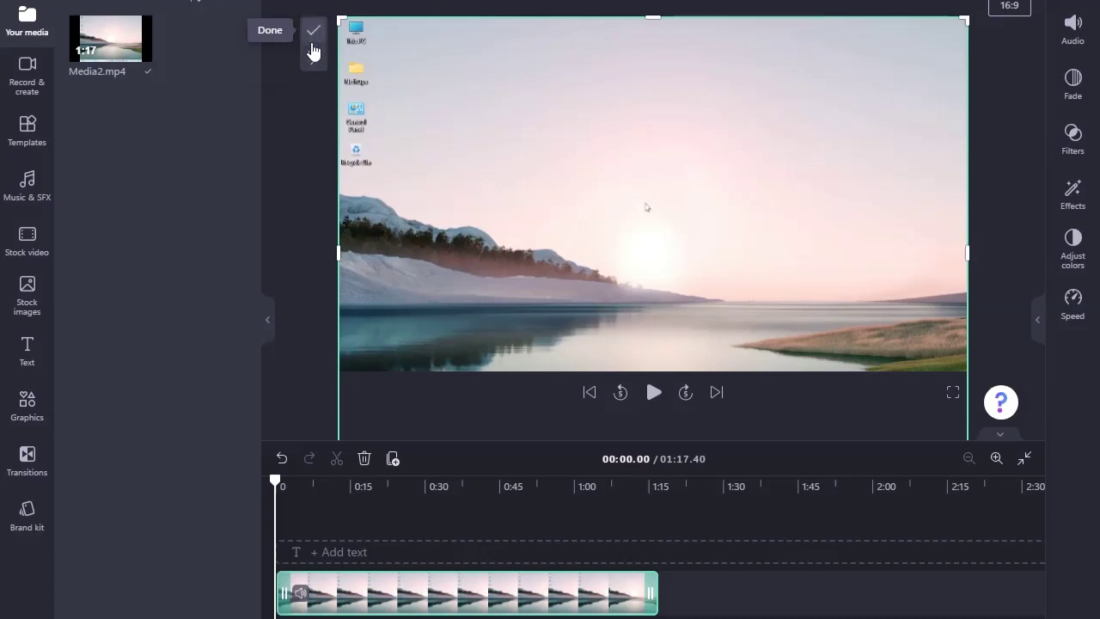
left_click(315, 59)
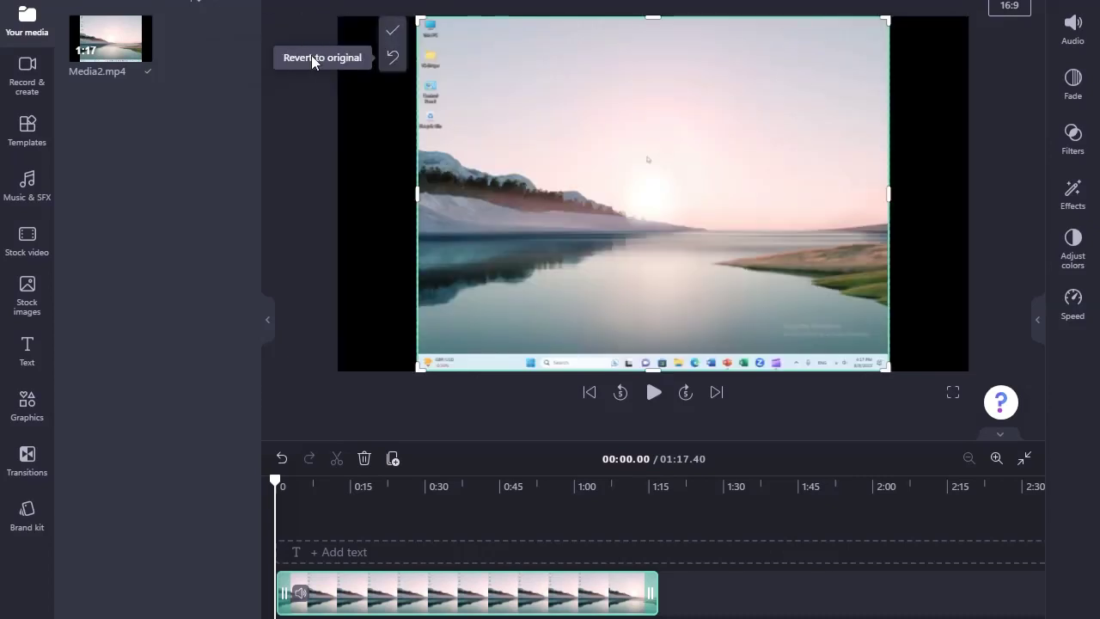
left_click(391, 36)
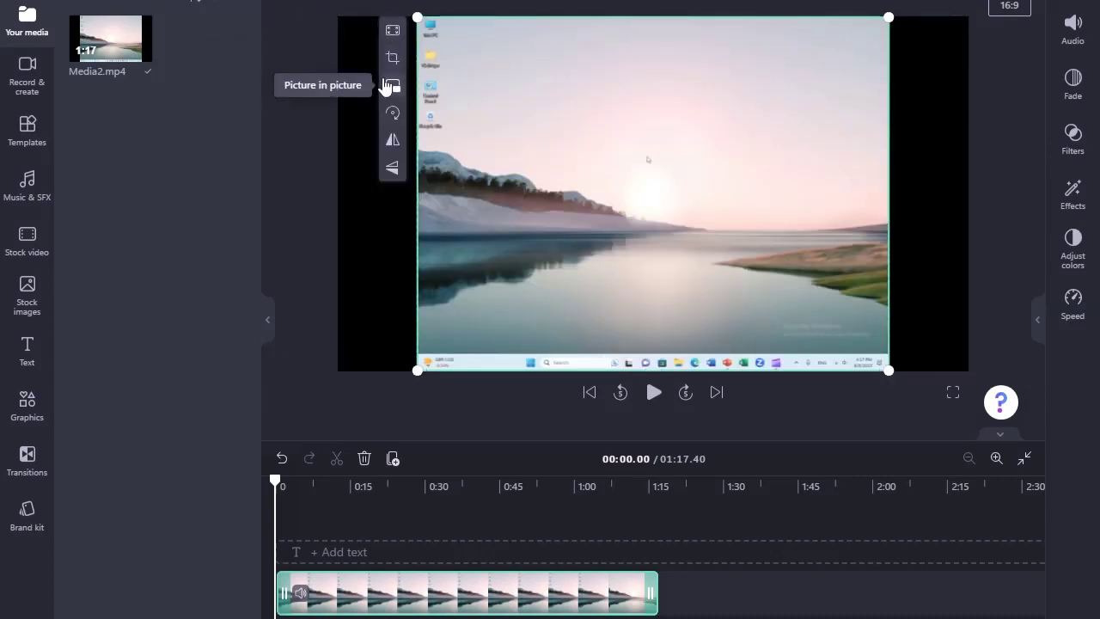
left_click(391, 30)
left_click_drag(462, 99, 459, 152)
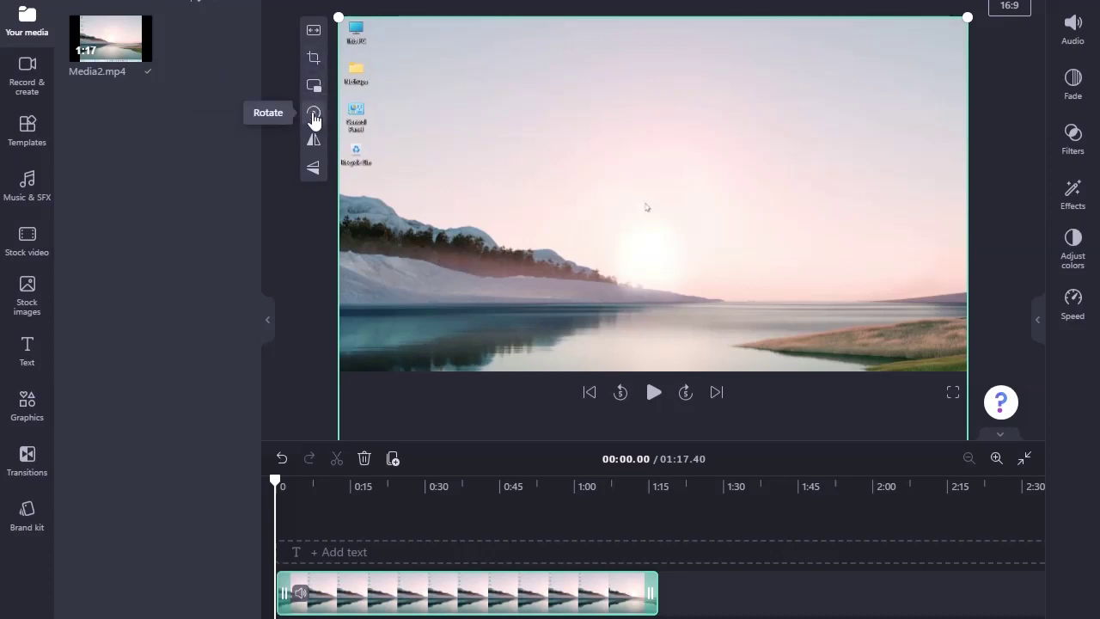
Rotate the Media2.mp4 clip in quarter turns back to upright and realign its top edge with the frame's top
left_click(314, 113)
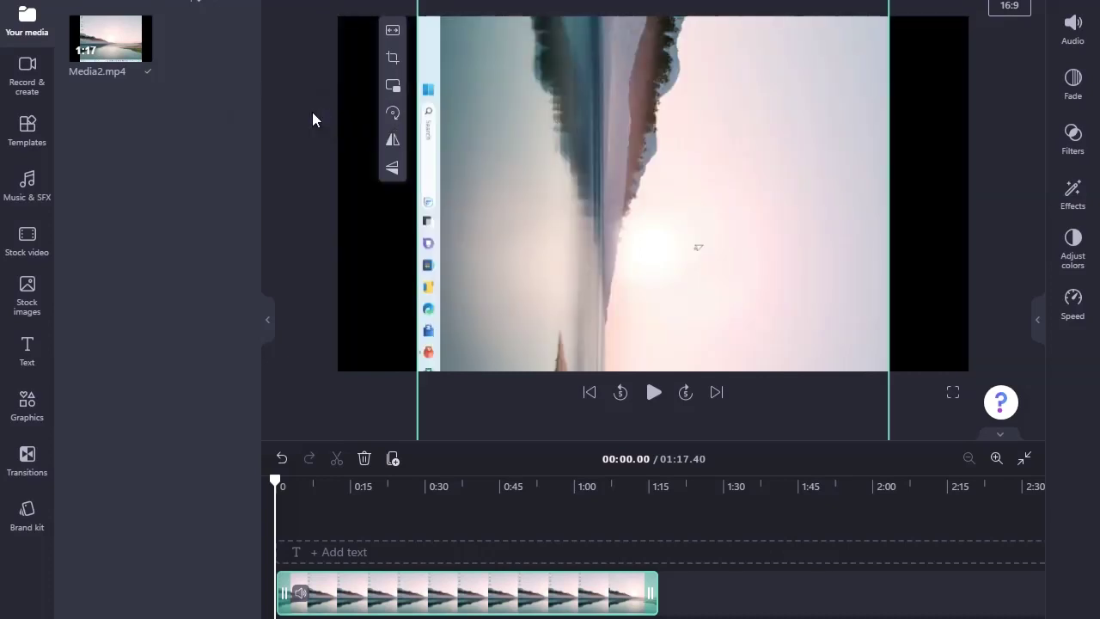
left_click(312, 112)
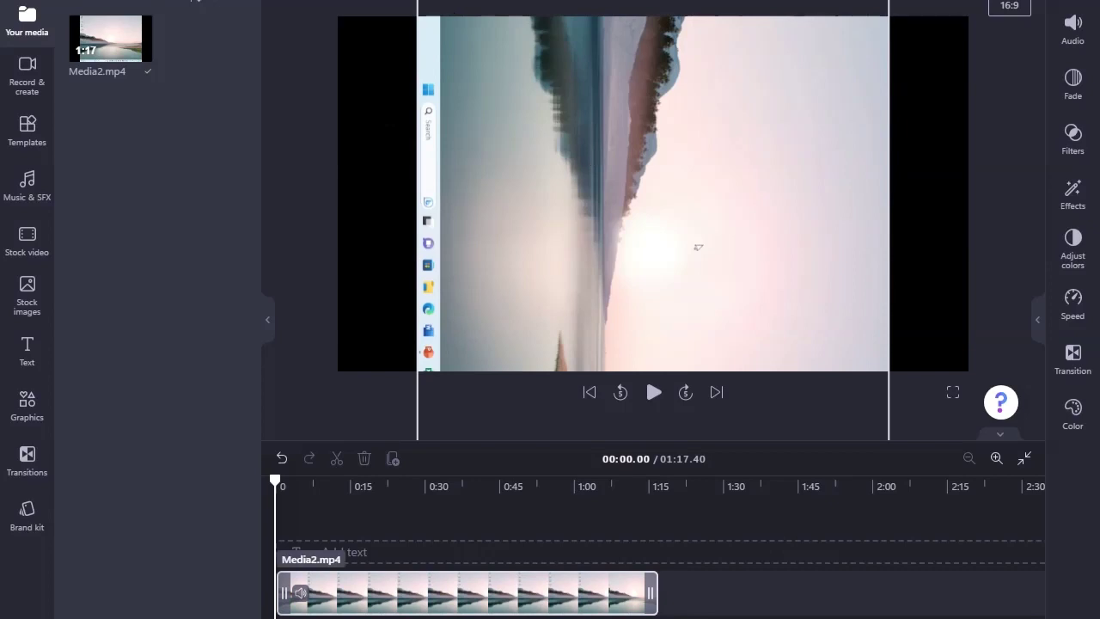
left_click(447, 120)
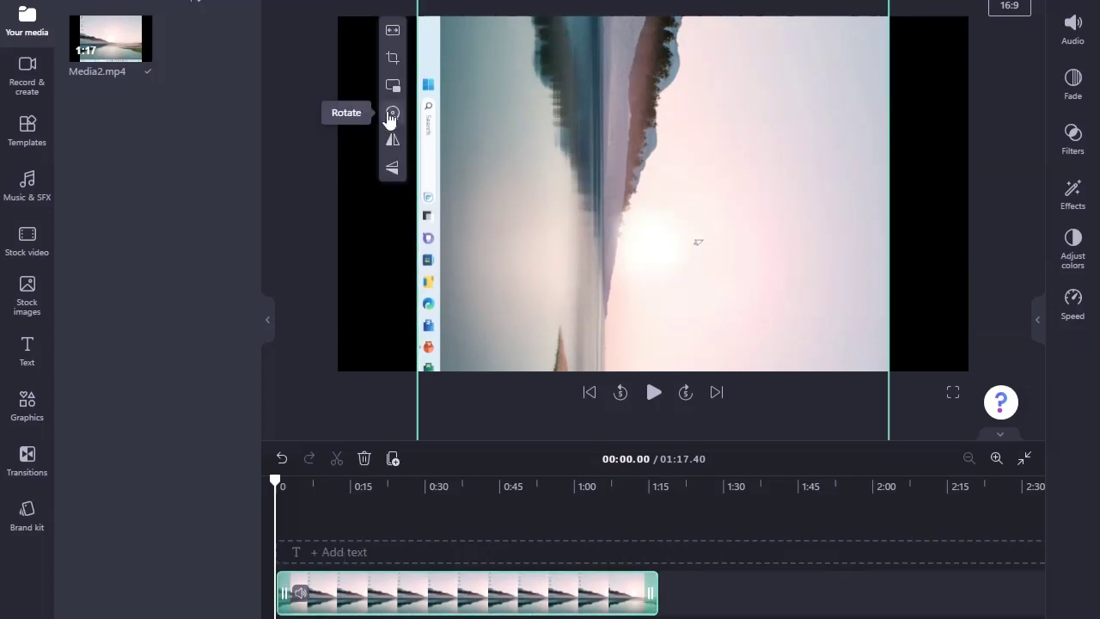
left_click(391, 116)
left_click(312, 115)
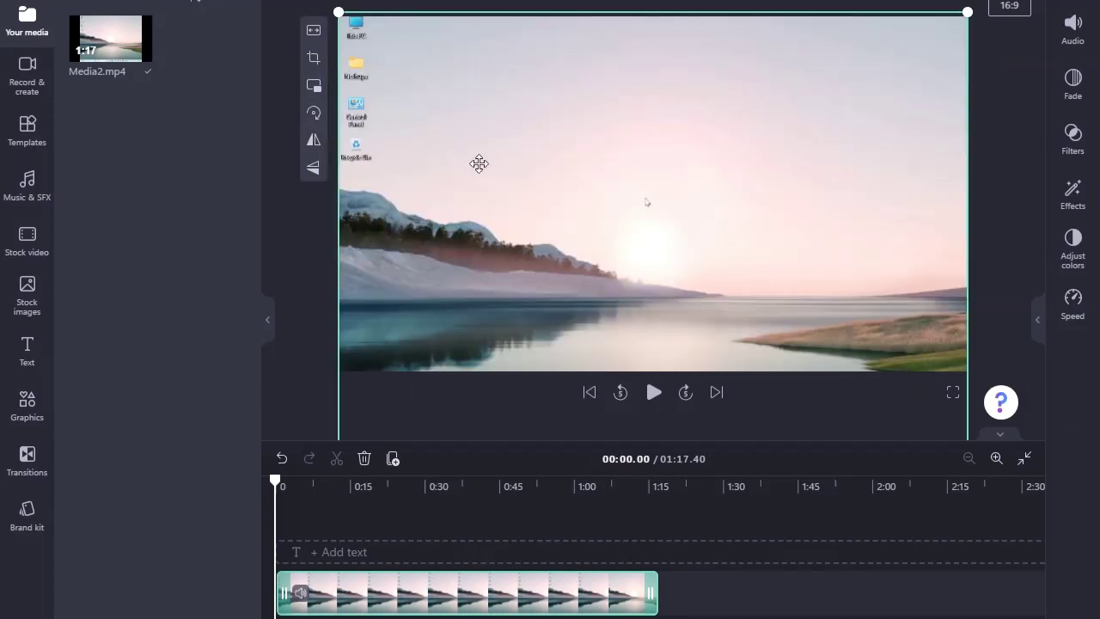
left_click_drag(478, 164, 479, 169)
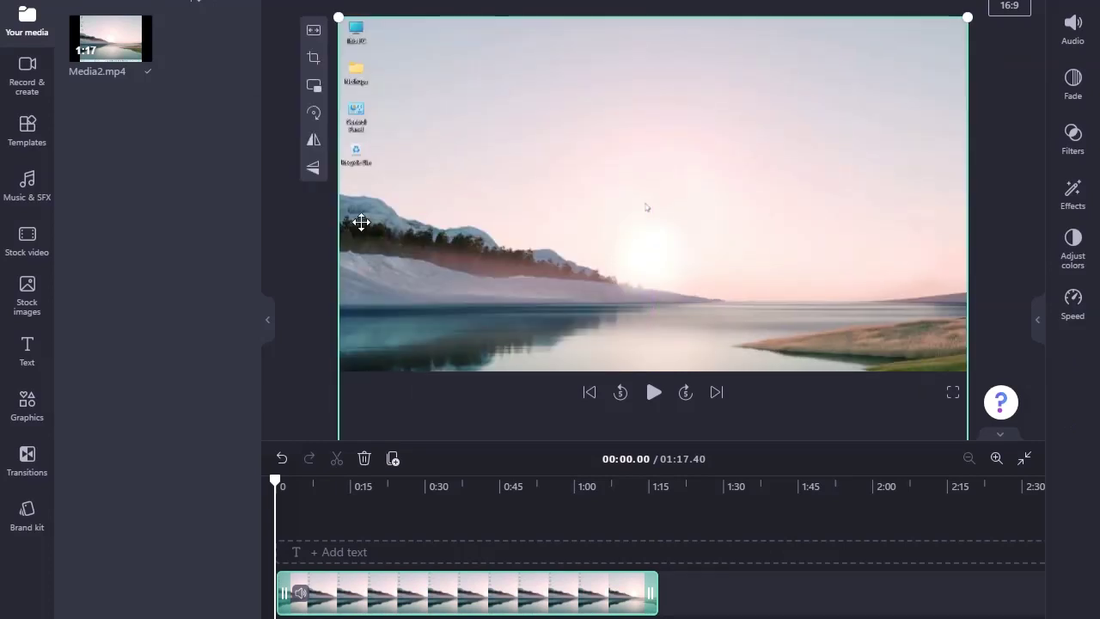
Try flipping the Media2.mp4 clip horizontally and vertically, restoring its original orientation each time
left_click(313, 143)
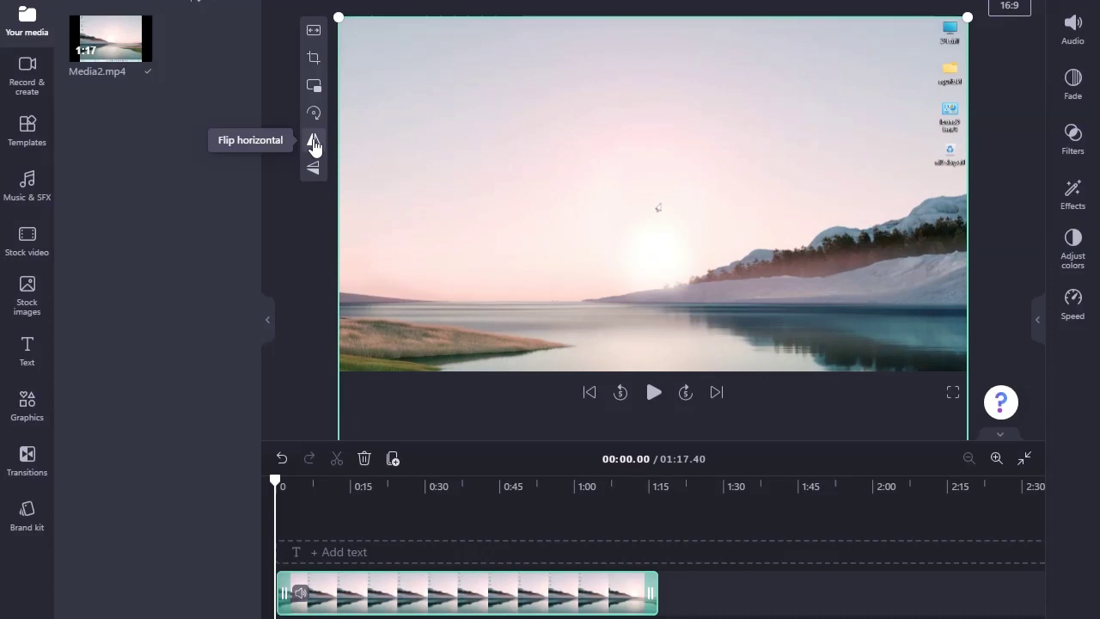
left_click(314, 151)
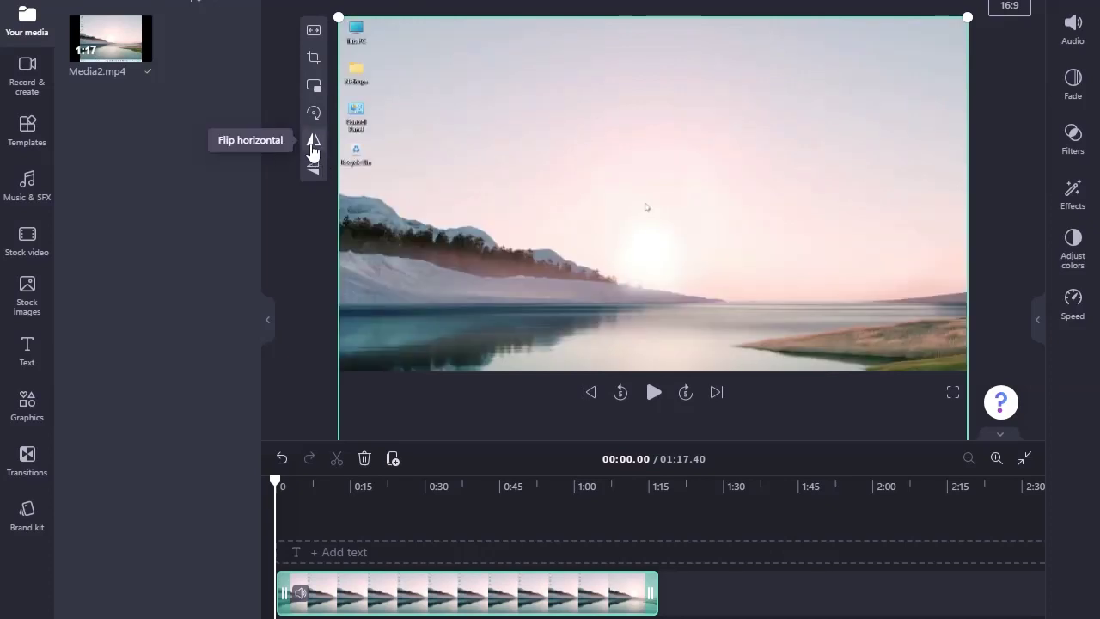
left_click(313, 152)
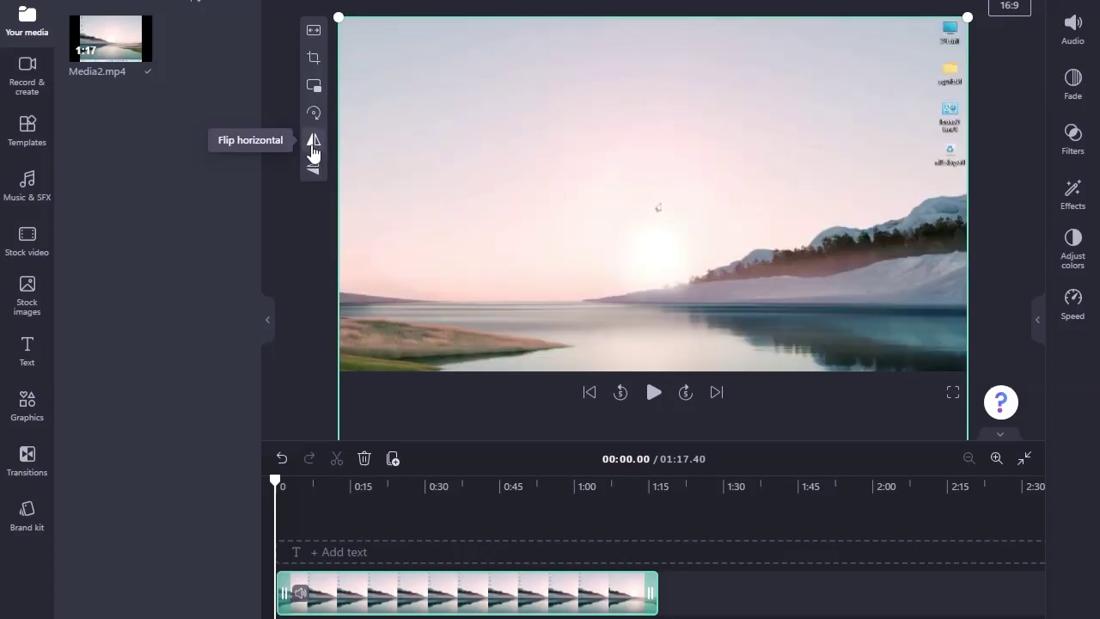
left_click(314, 148)
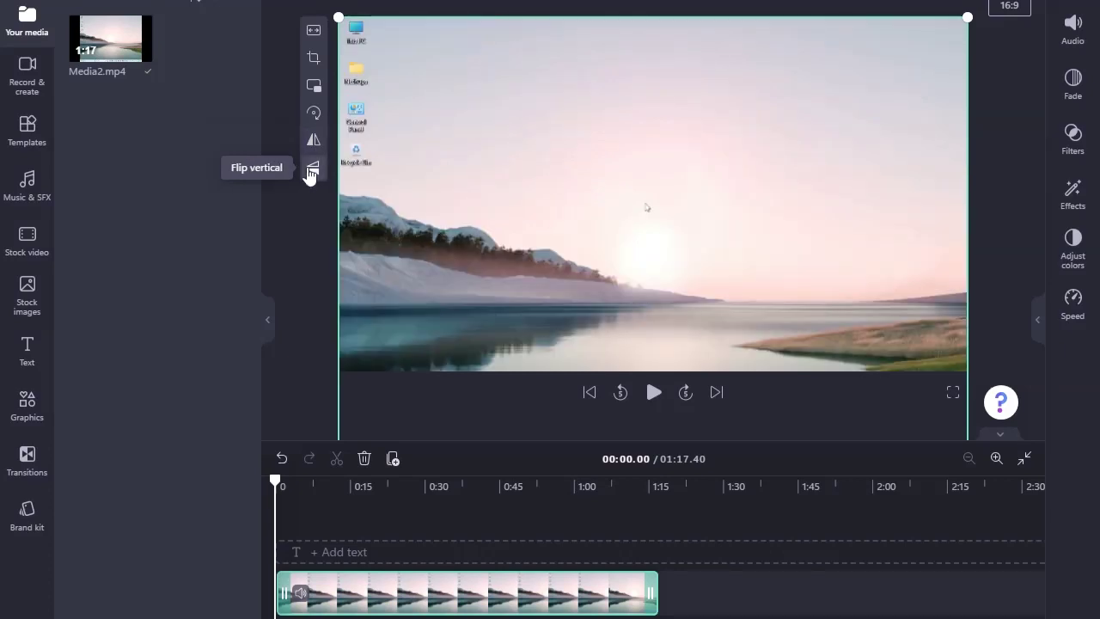
left_click(312, 169)
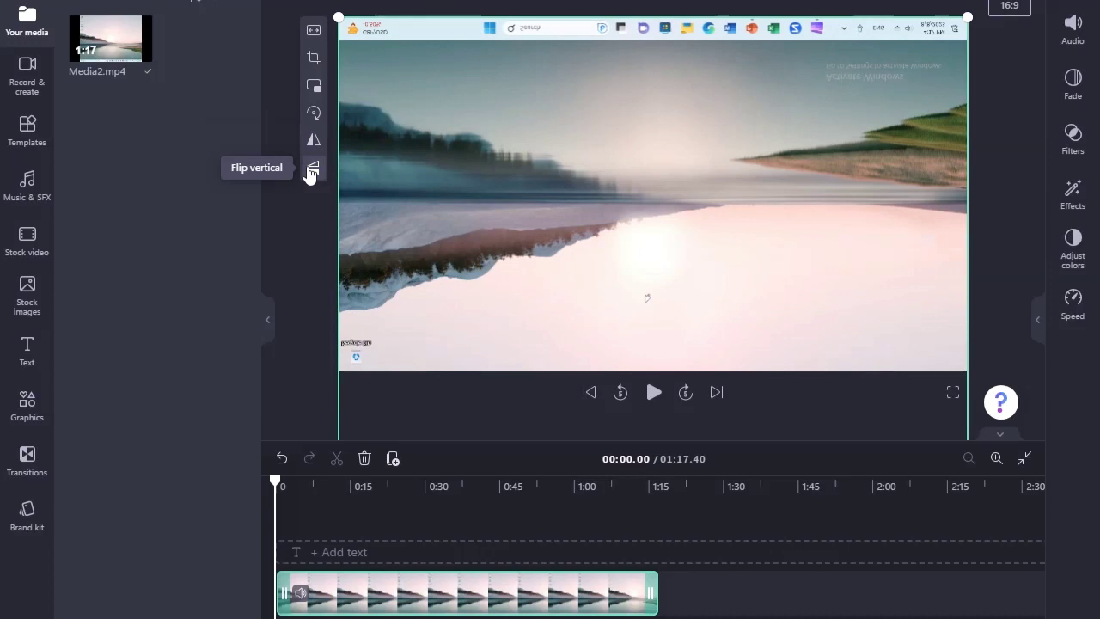
left_click(312, 169)
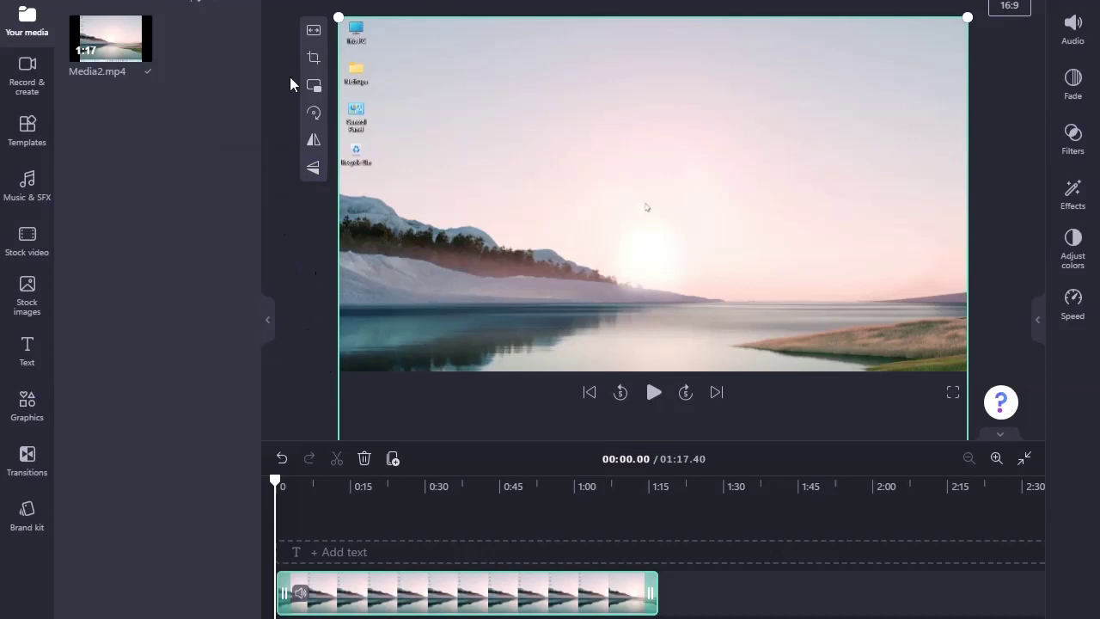
left_click(295, 243)
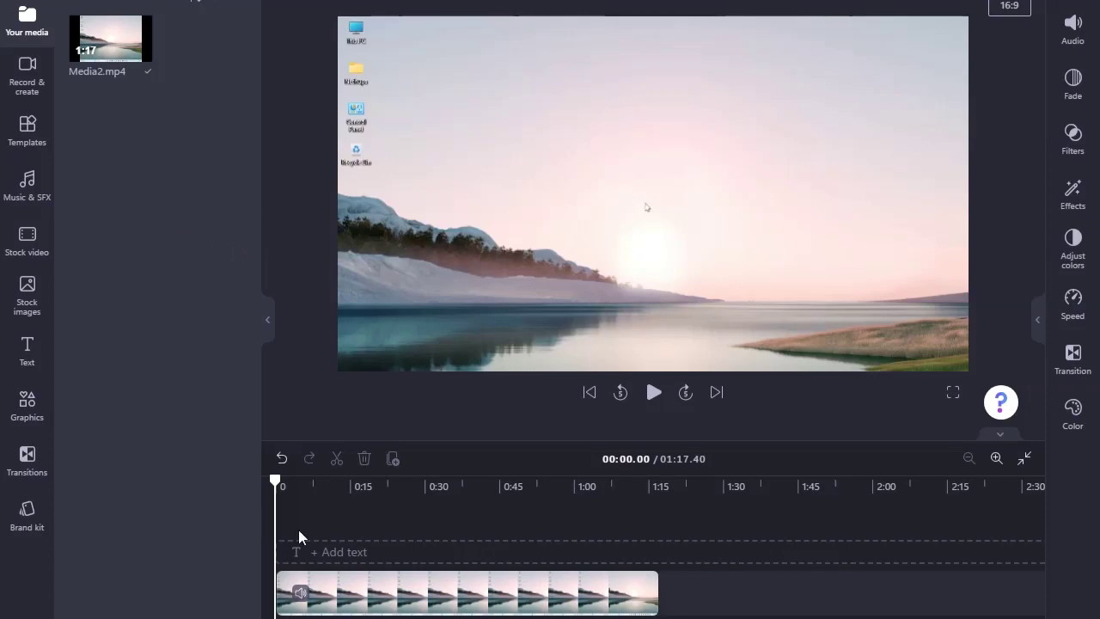
Raise the Media2.mp4 clip's audio volume to the maximum
left_click(331, 607)
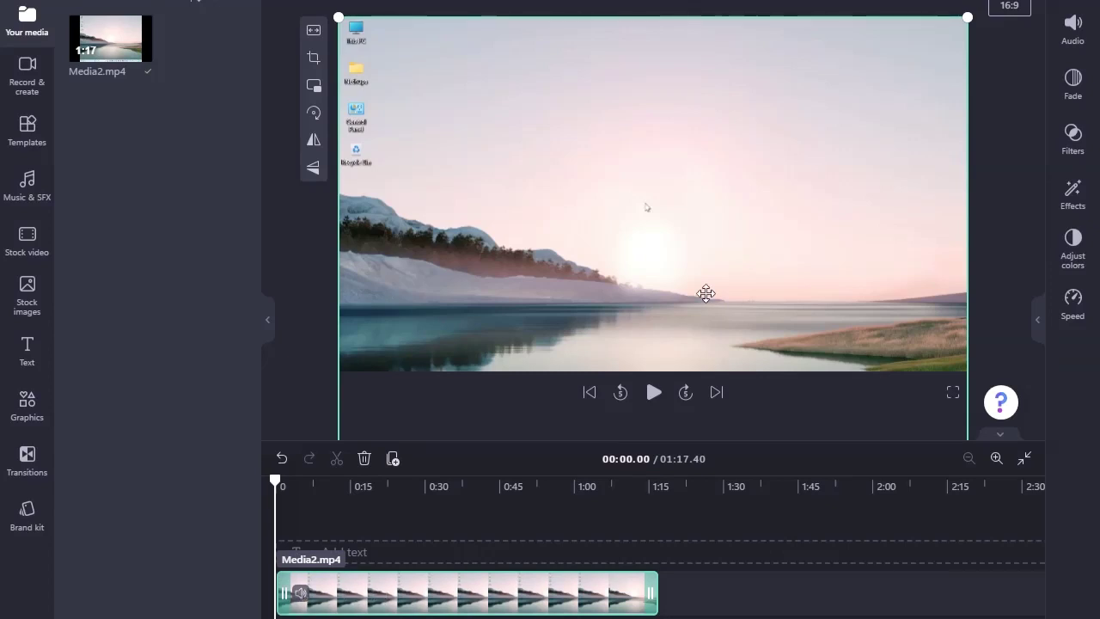
left_click(1075, 24)
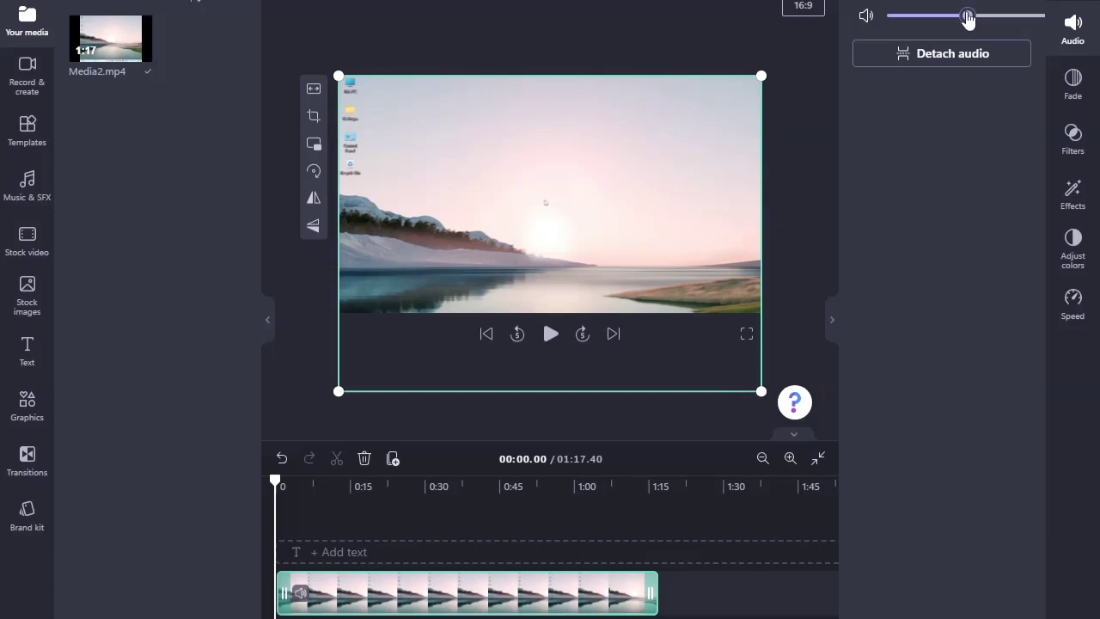
left_click_drag(968, 19, 1097, 19)
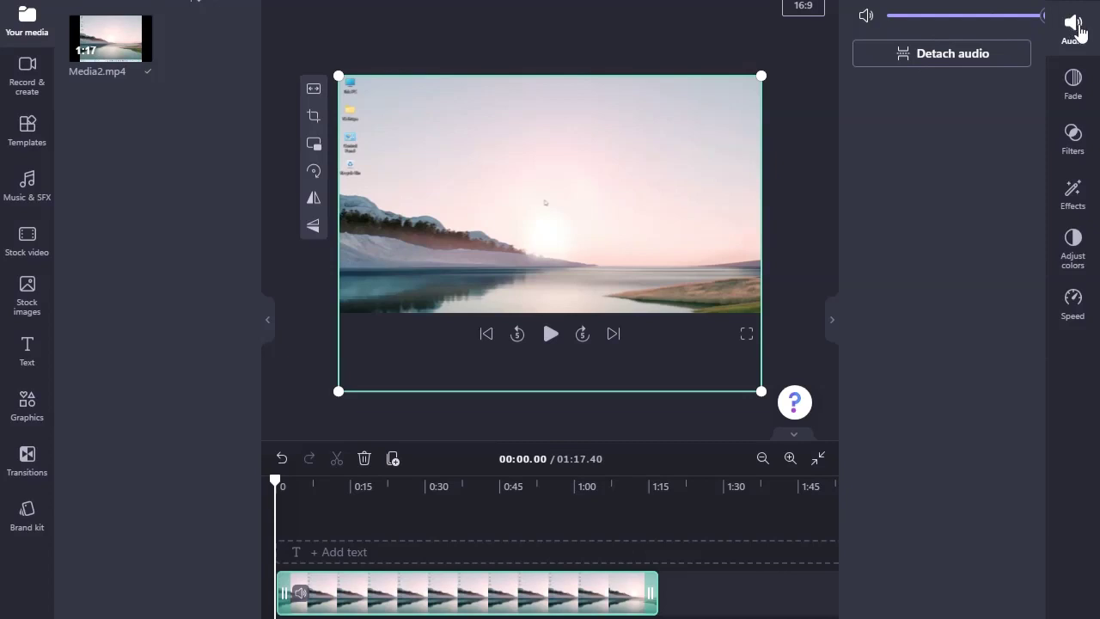
left_click(1079, 31)
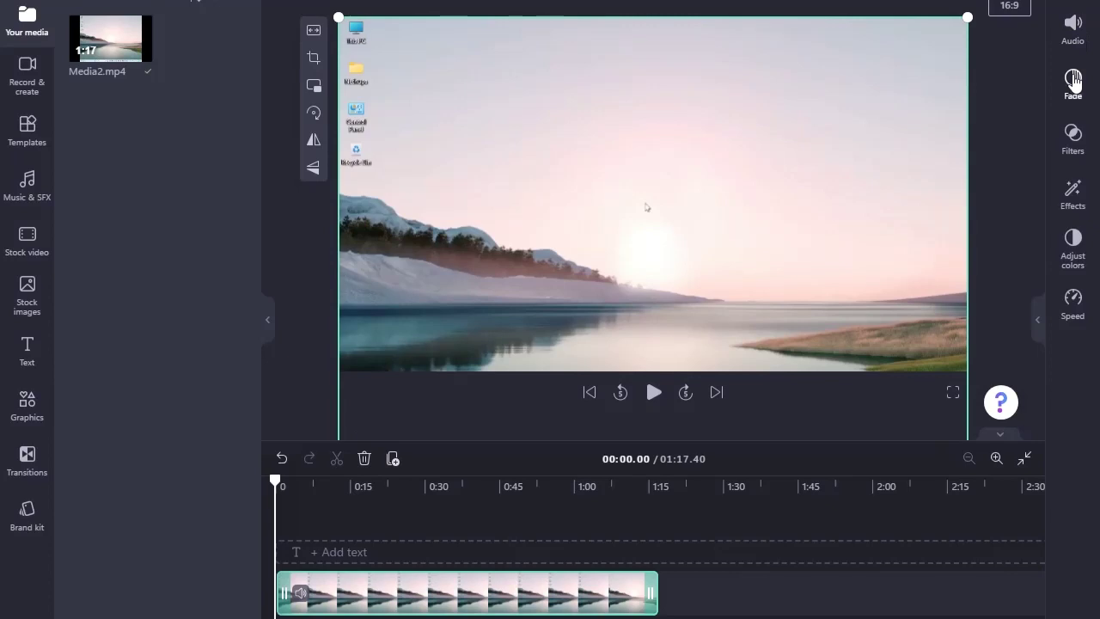
left_click(1079, 136)
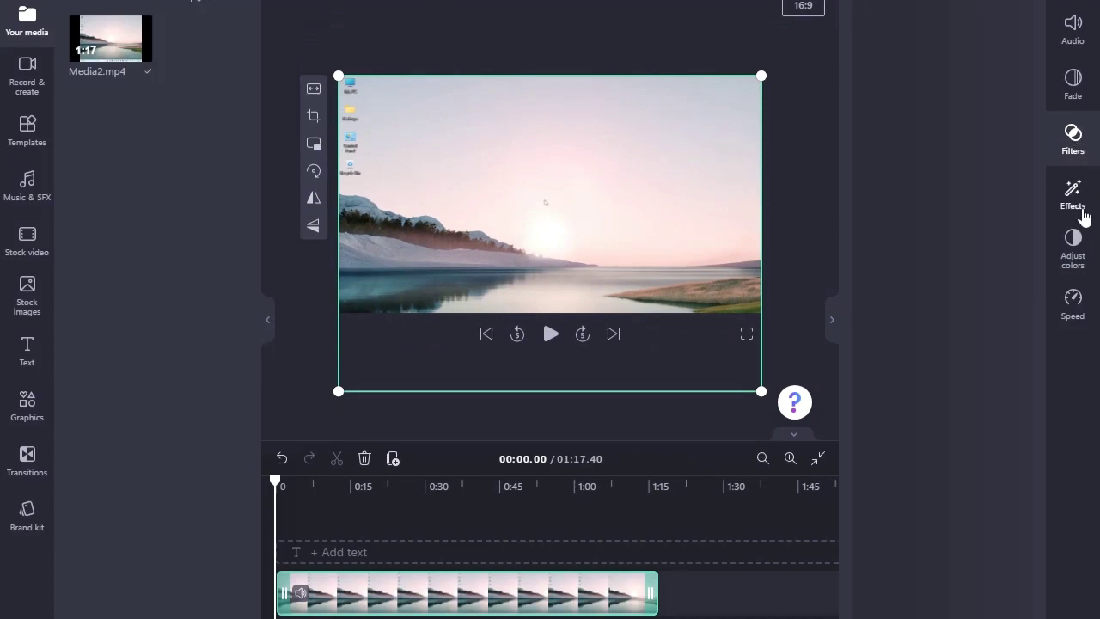
left_click(1076, 300)
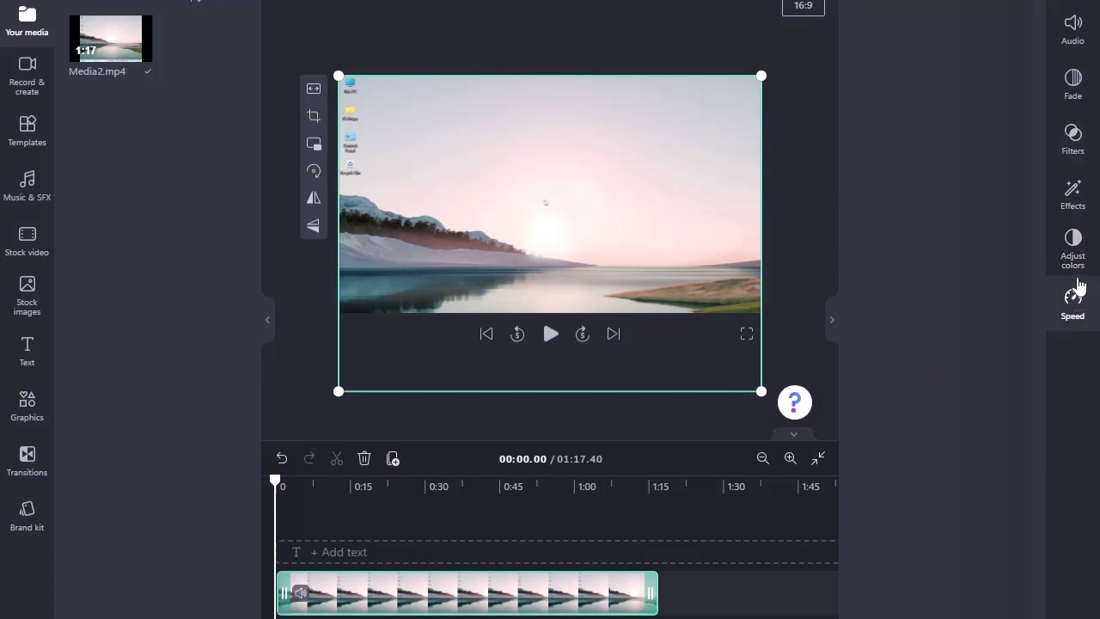
left_click(1090, 249)
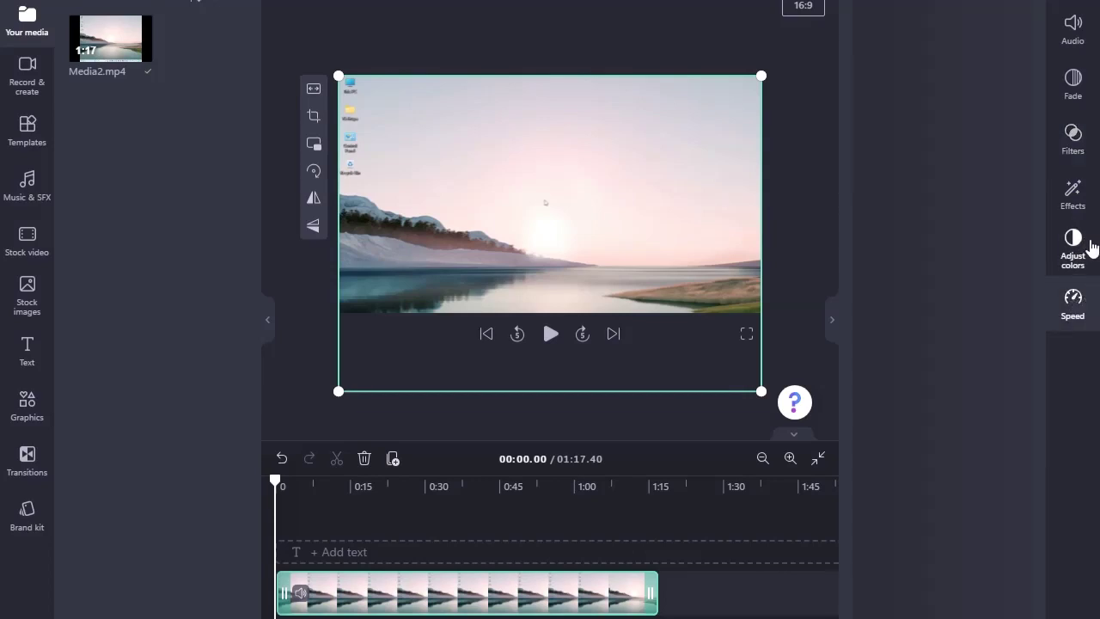
left_click(1082, 308)
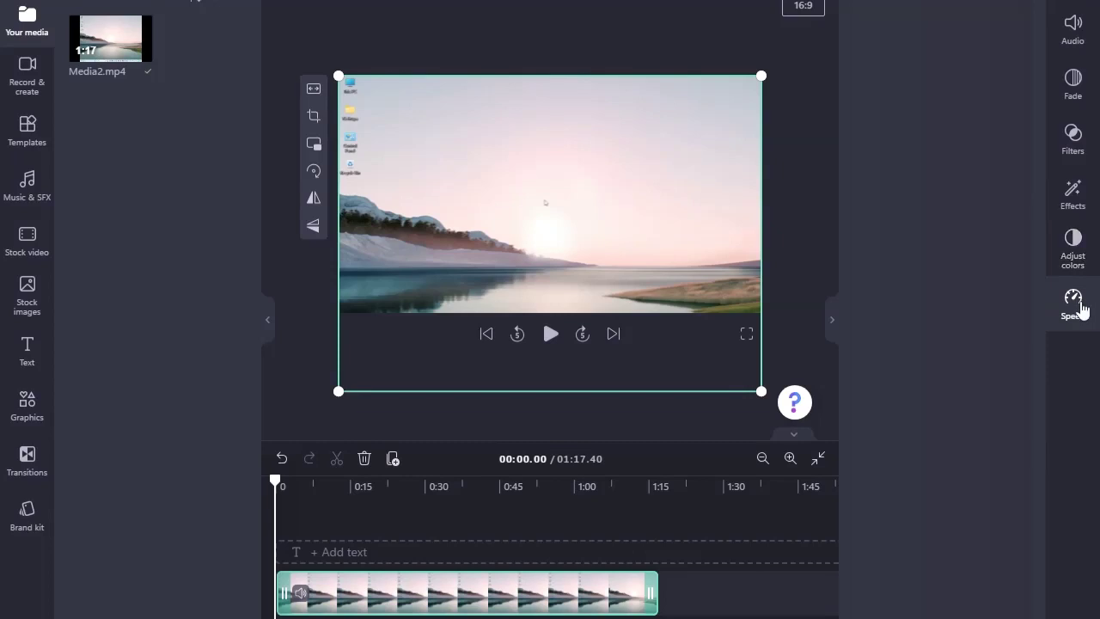
left_click(1072, 308)
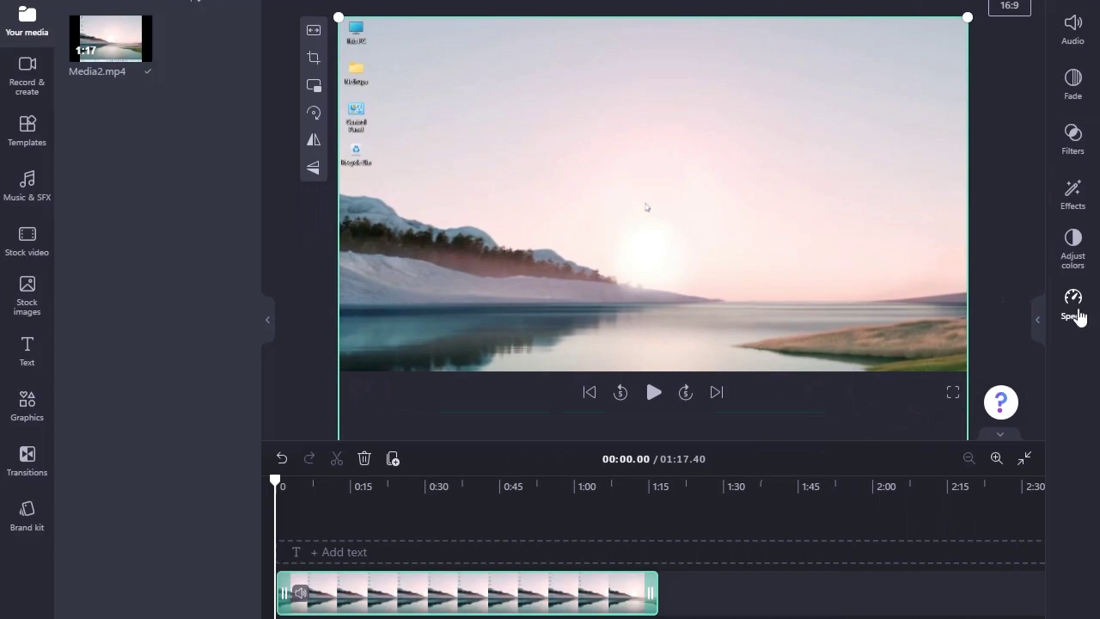
Try playback speeds of 1.9, 13 and 3.25 on the Media2.mp4 clip and return it to 1x
left_click(1079, 311)
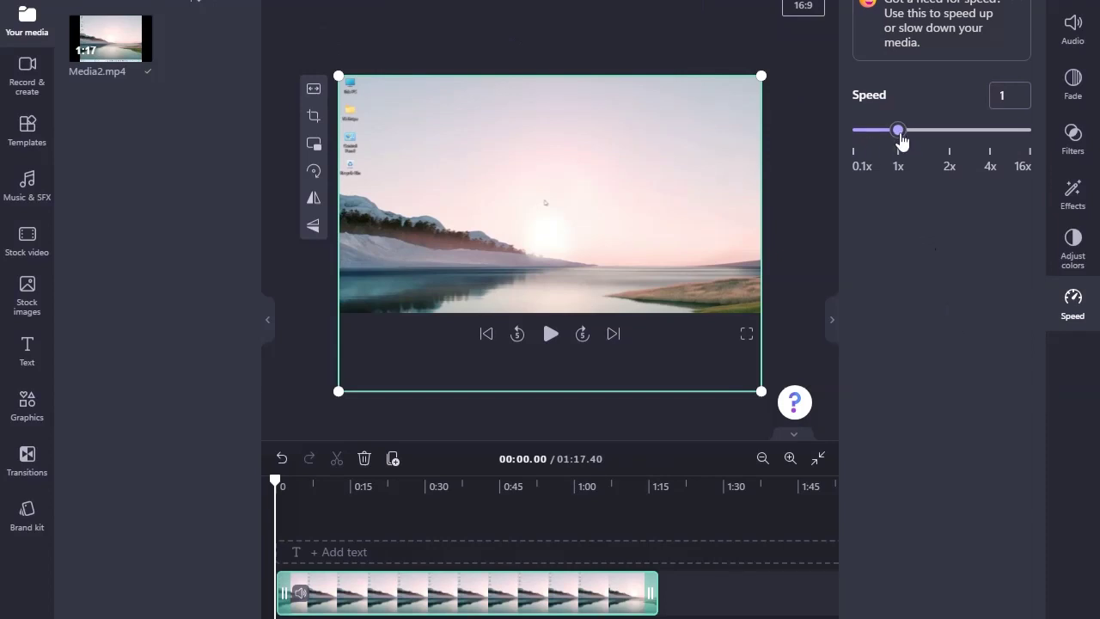
left_click(946, 135)
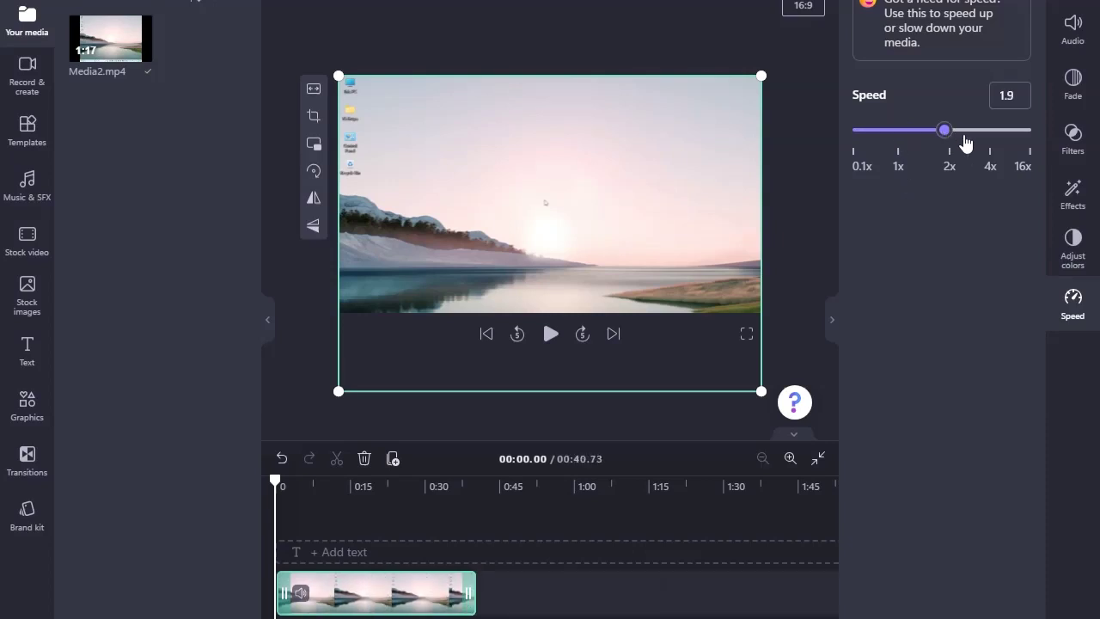
left_click_drag(965, 140, 1023, 142)
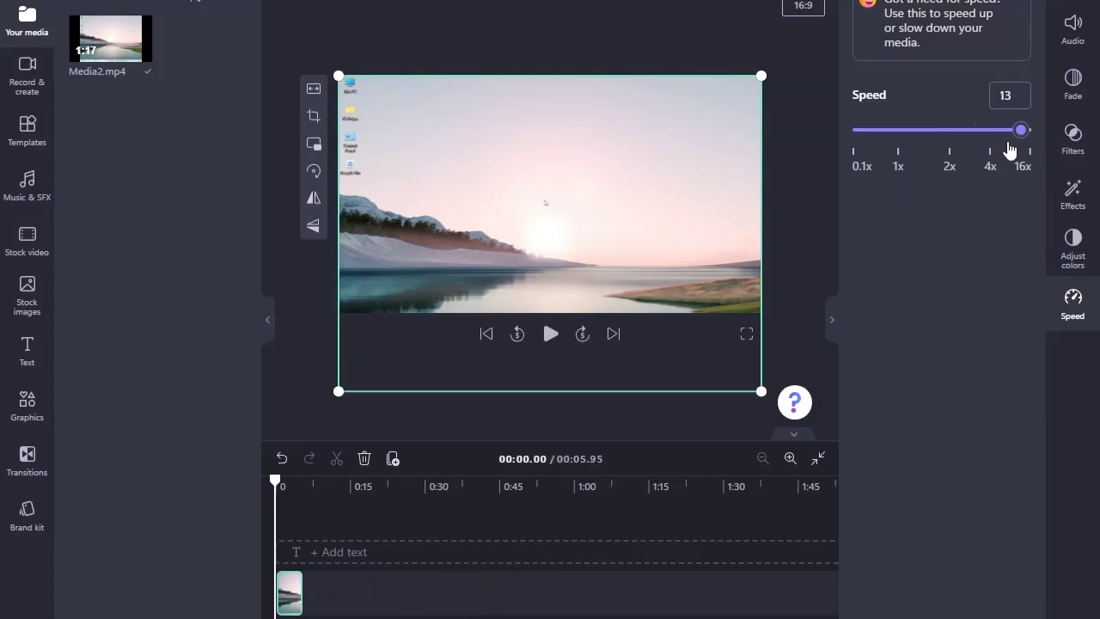
left_click(884, 151)
left_click_drag(884, 153, 979, 153)
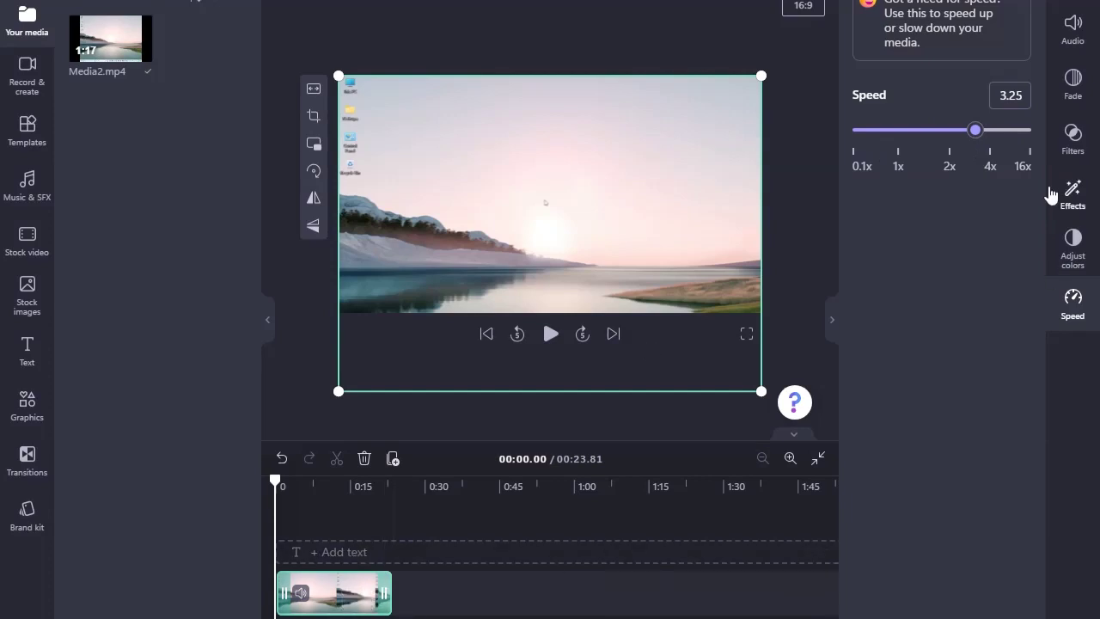
left_click_drag(967, 129, 900, 155)
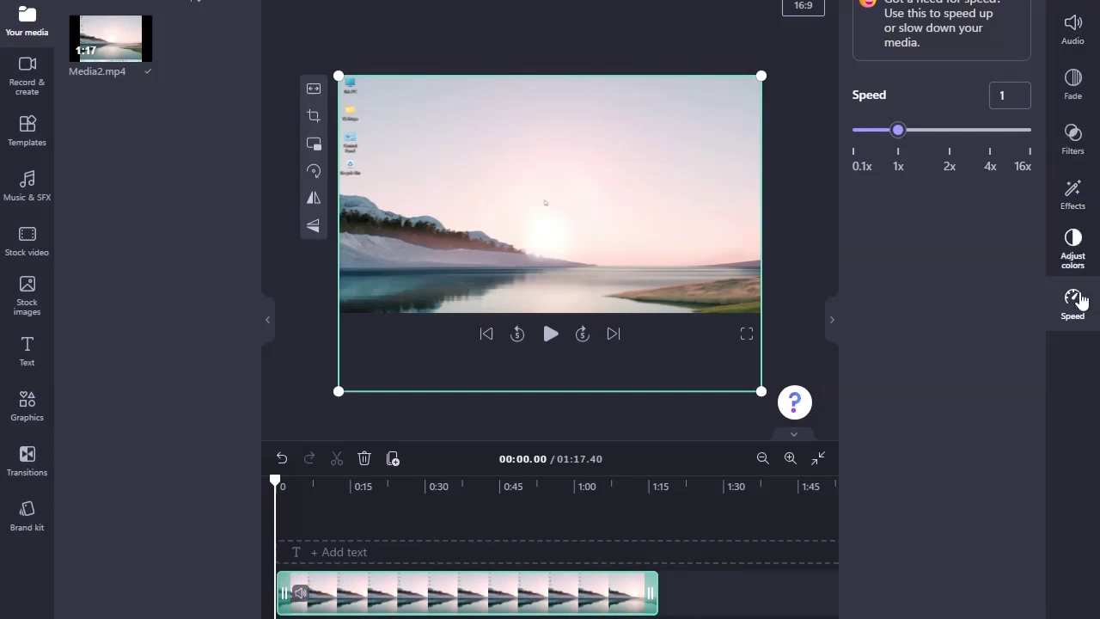
left_click(831, 322)
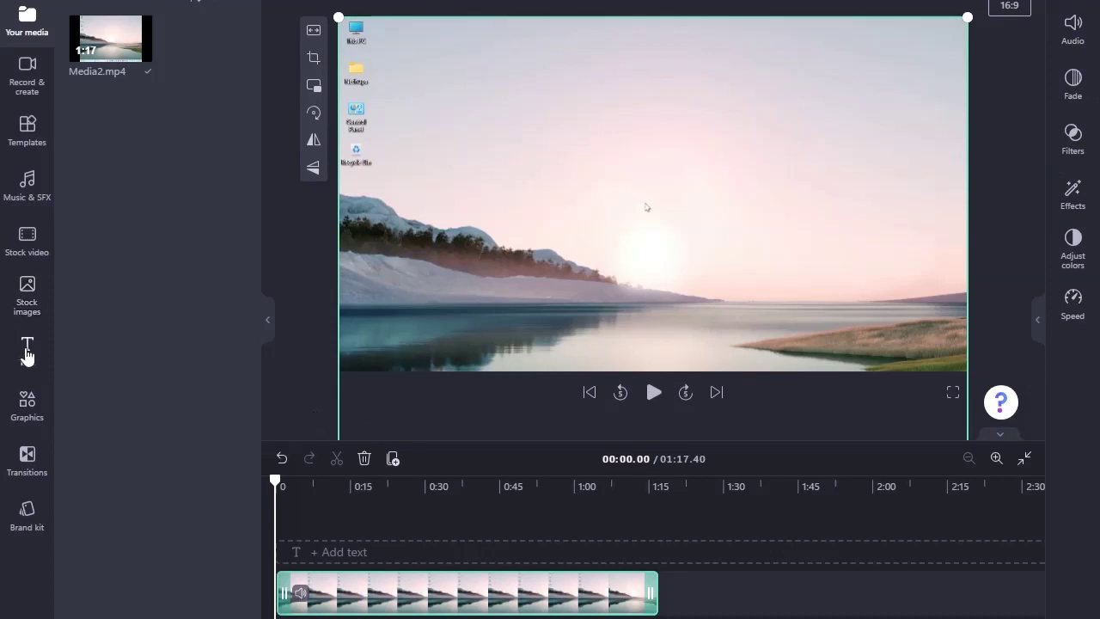
Browse the text styles and add the Clean Title to the timeline at the start of the video
left_click(27, 352)
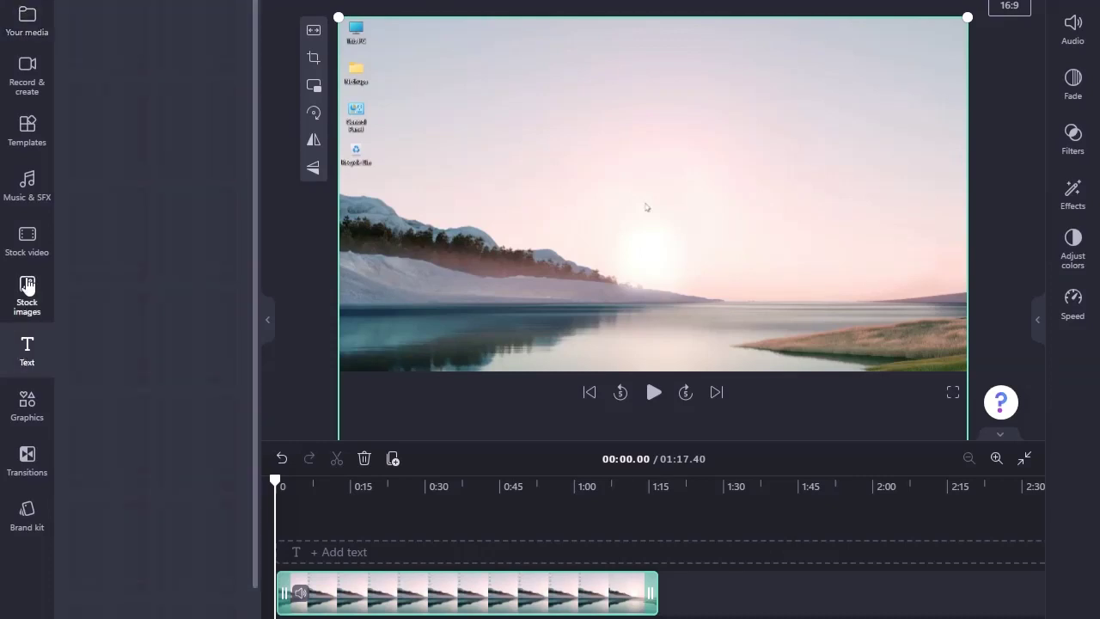
mouse_move(146, 112)
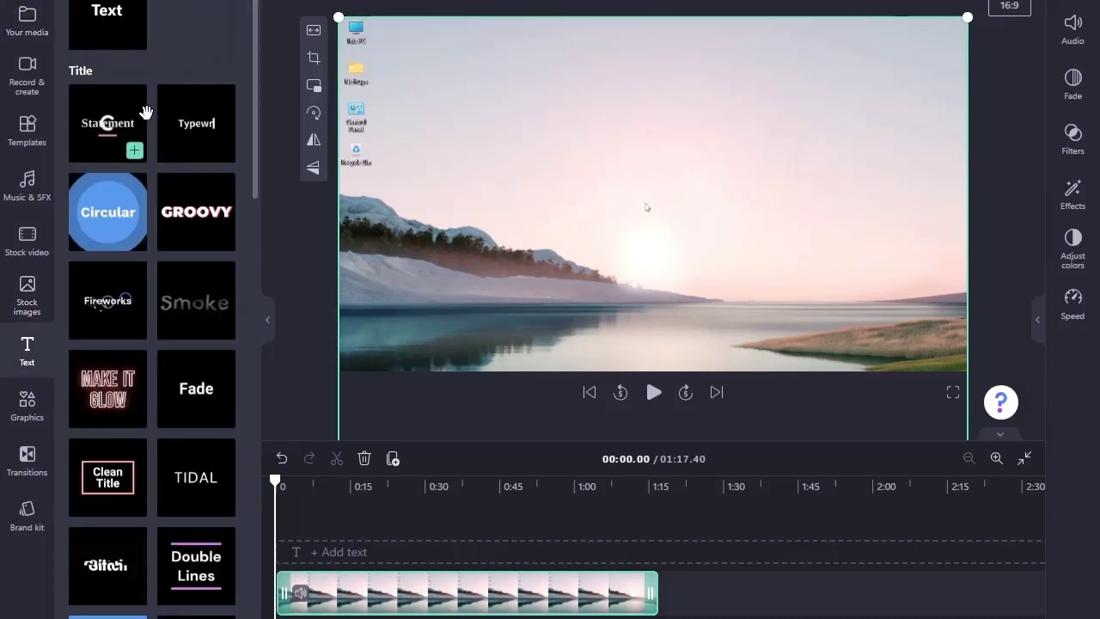
scroll(143, 171, "down", 15)
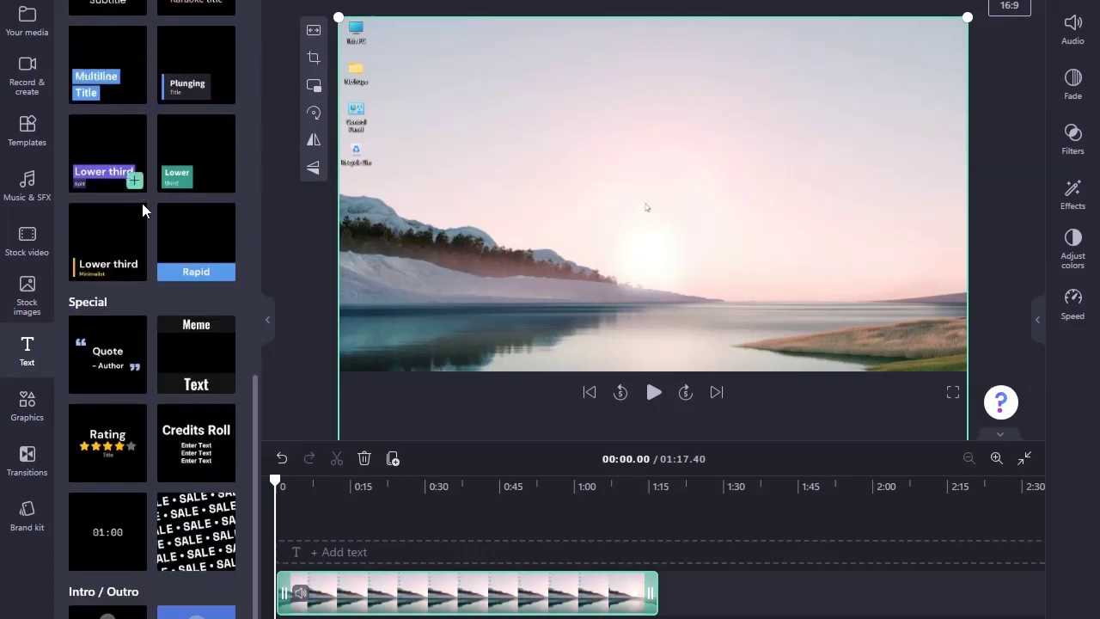
scroll(143, 295, "down", 10)
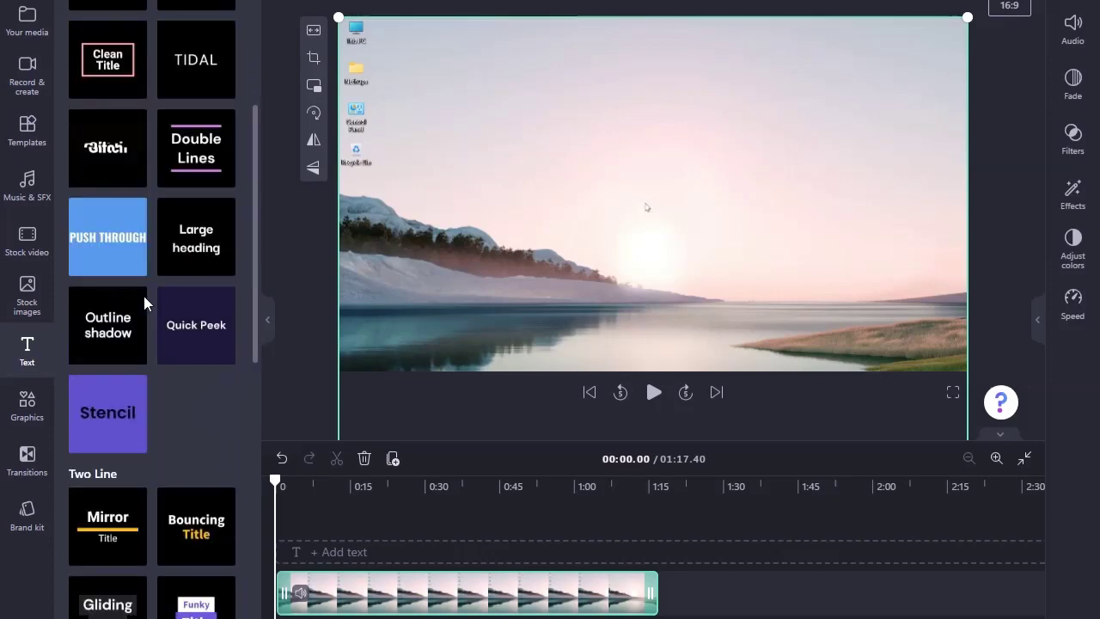
scroll(143, 297, "up", 5)
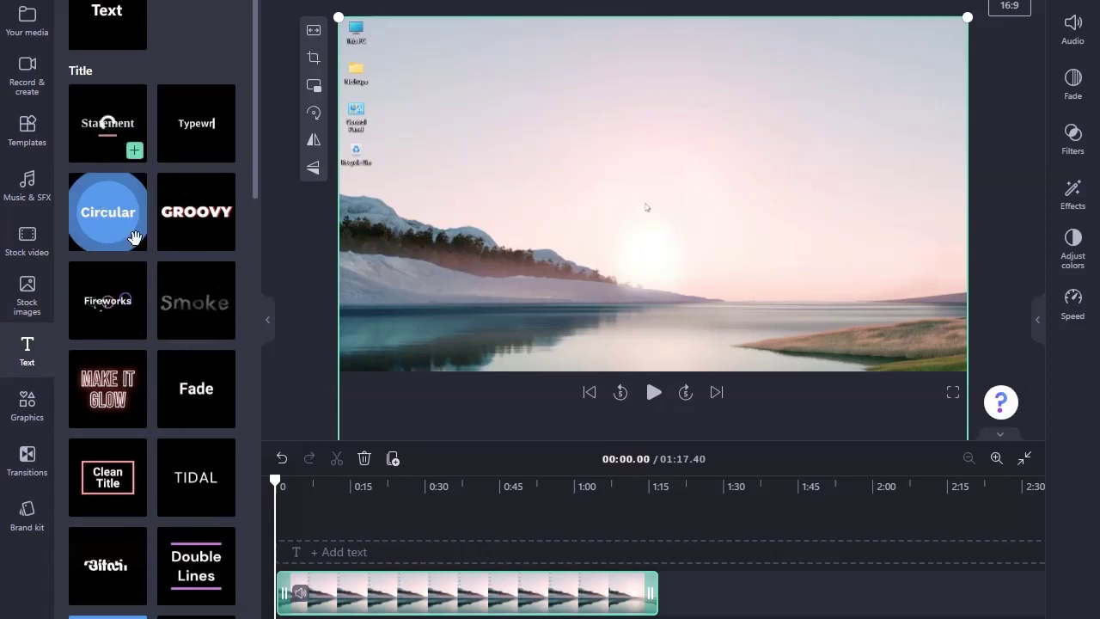
scroll(111, 387, "down", 3)
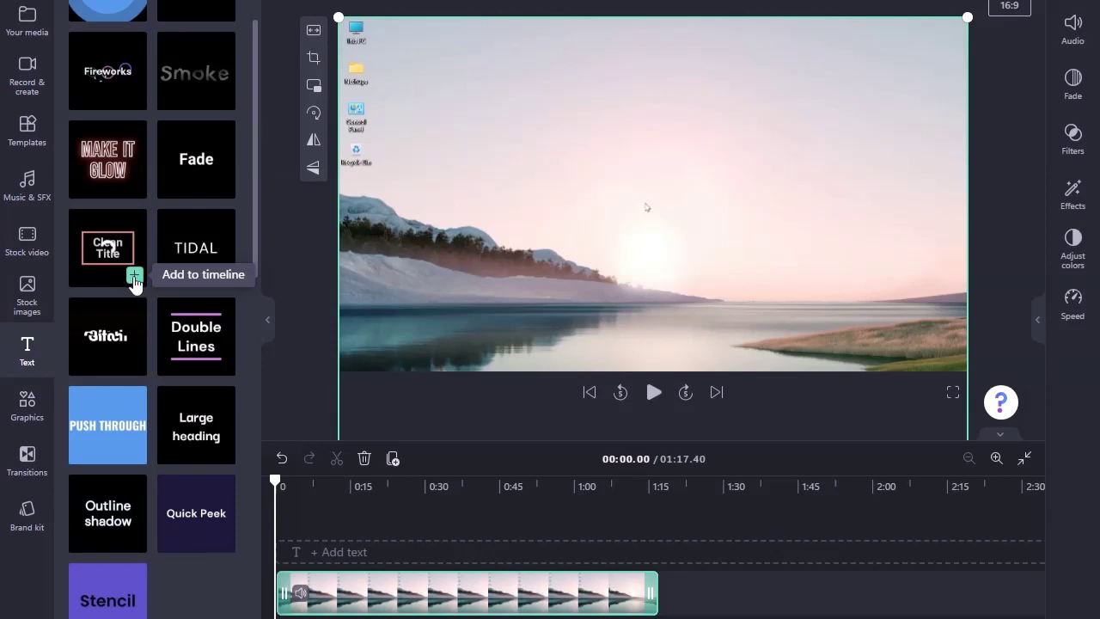
left_click(134, 276)
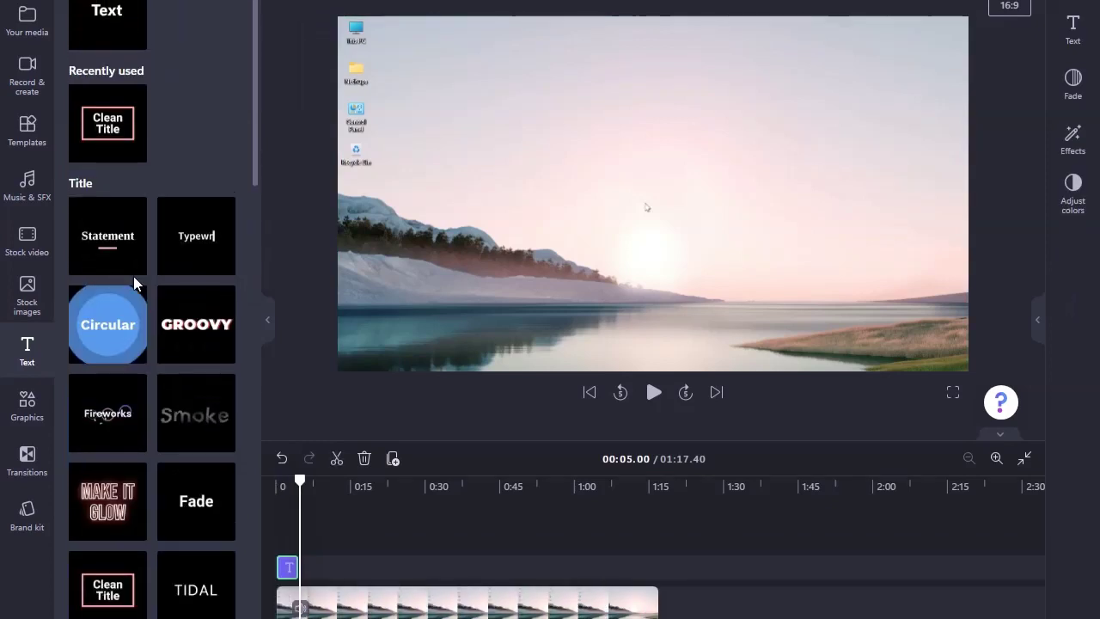
Collapse the text library, preview the Clean Title's animation from the start of the video and return to the beginning
left_click(272, 326)
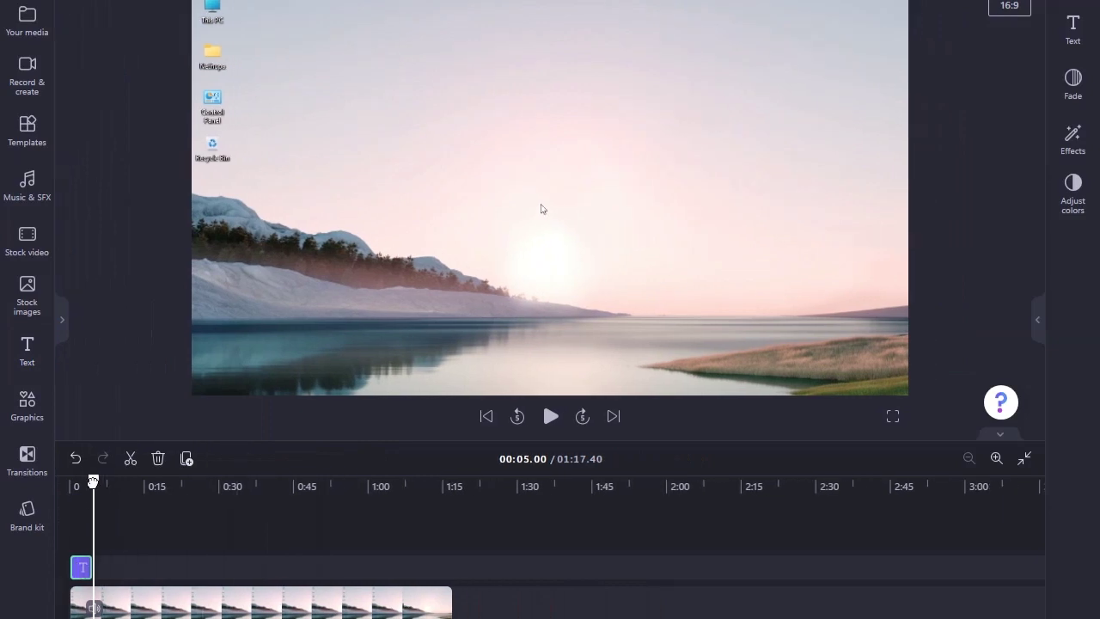
left_click_drag(92, 481, 53, 487)
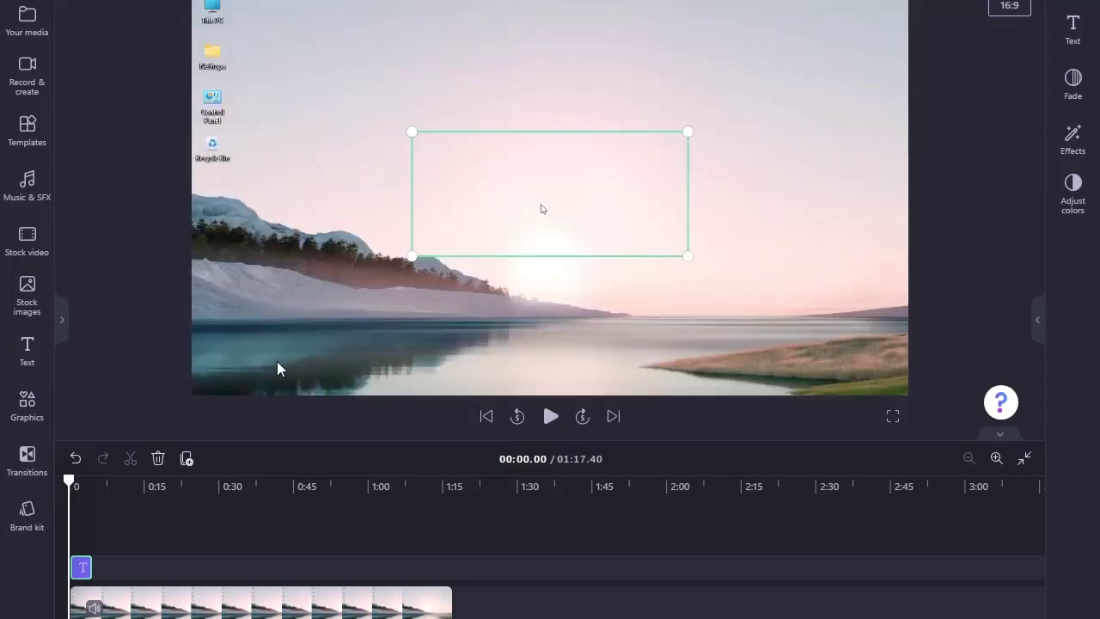
left_click(551, 416)
left_click(551, 416)
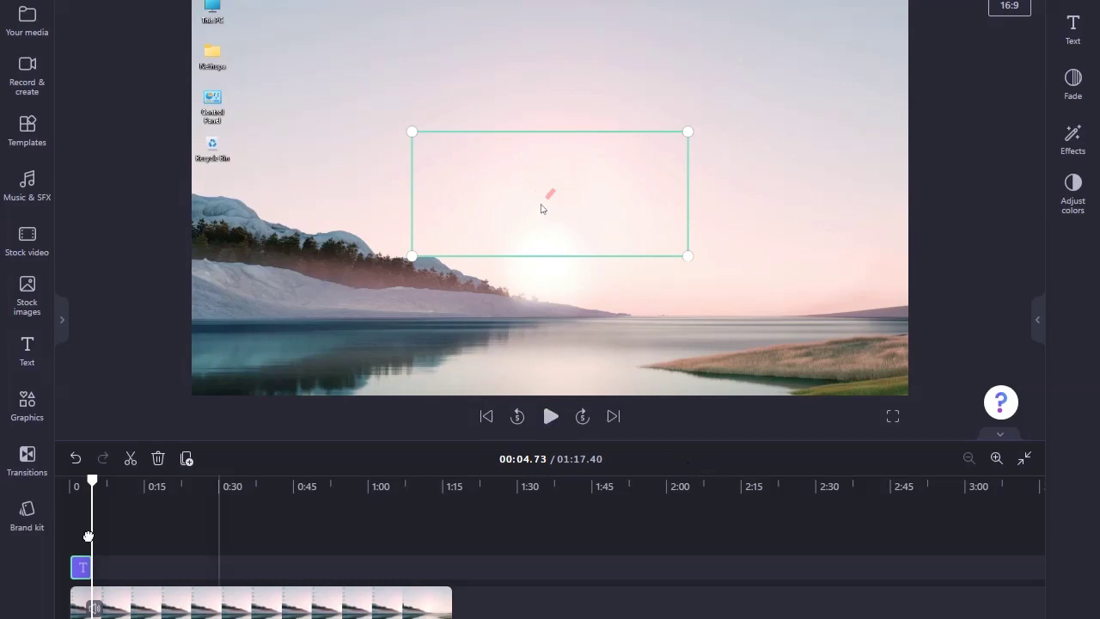
left_click(72, 513)
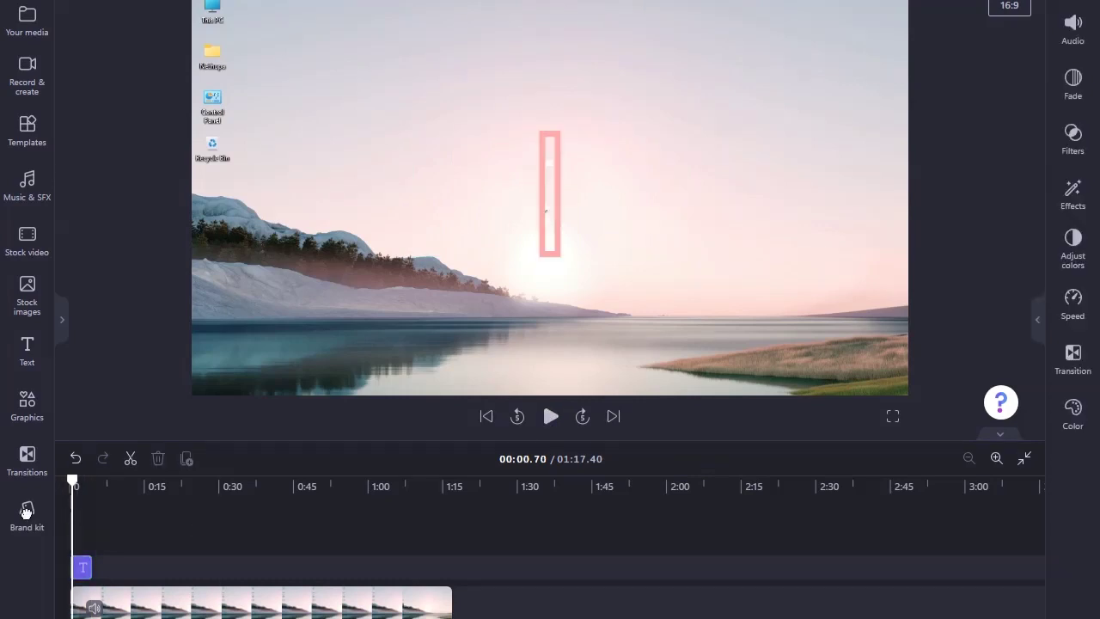
left_click(69, 513)
Replace the Clean Title's placeholder text with "SL TEC H WAY"
left_click(81, 567)
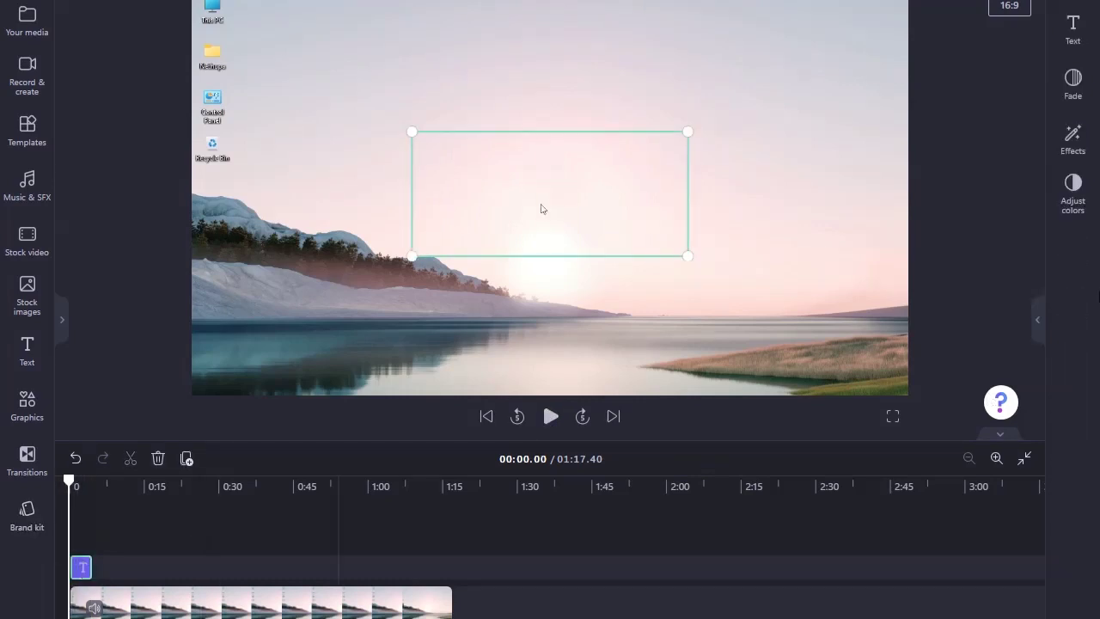
left_click(1075, 39)
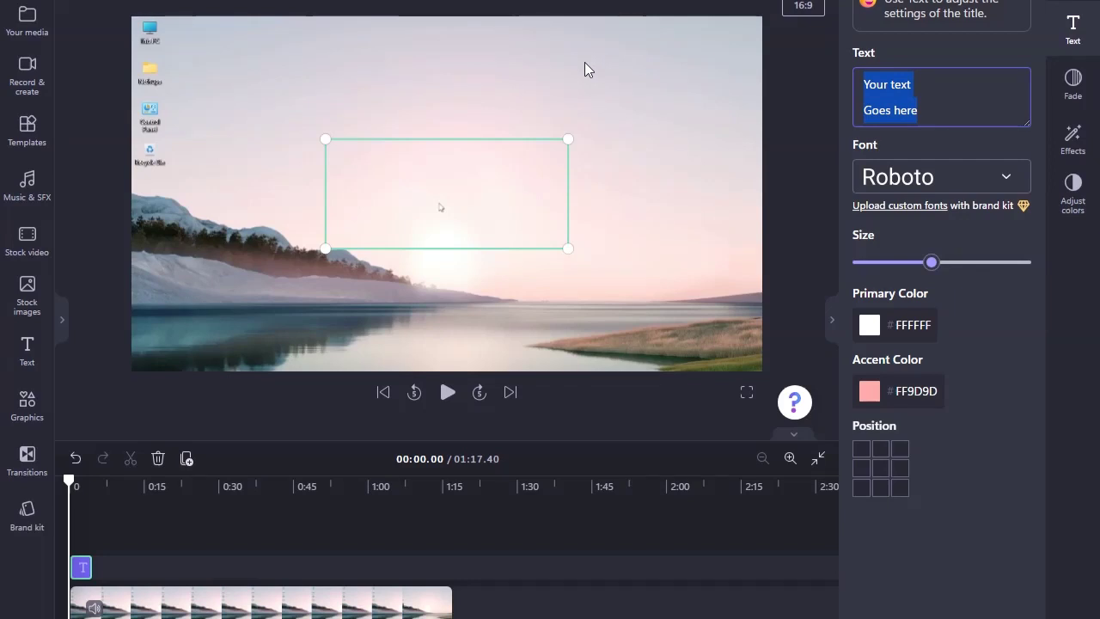
type("SL ")
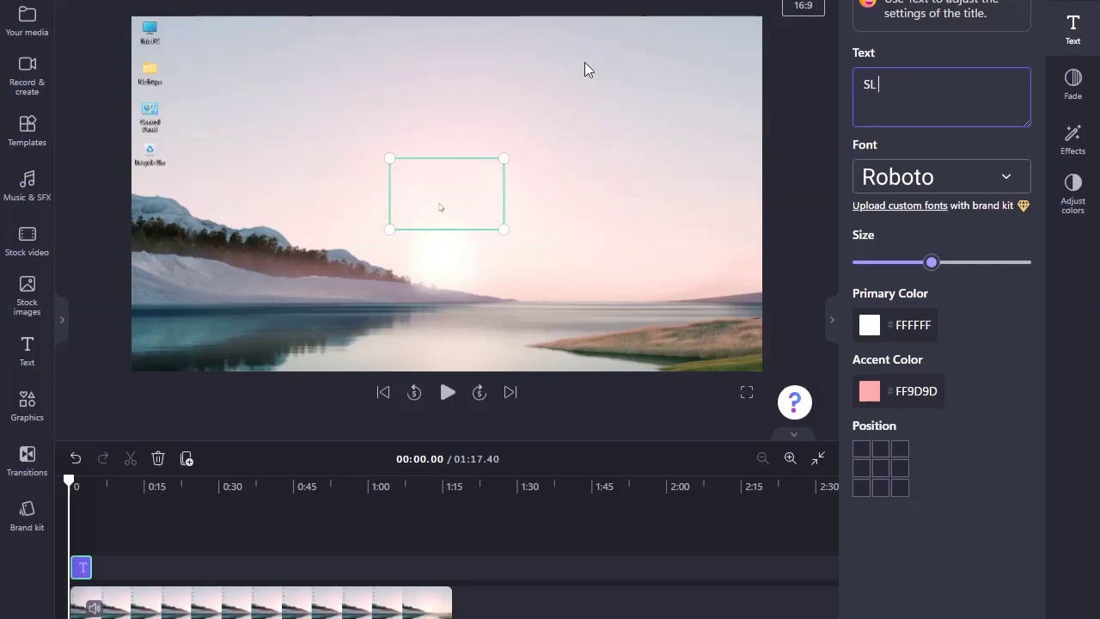
type("TEC")
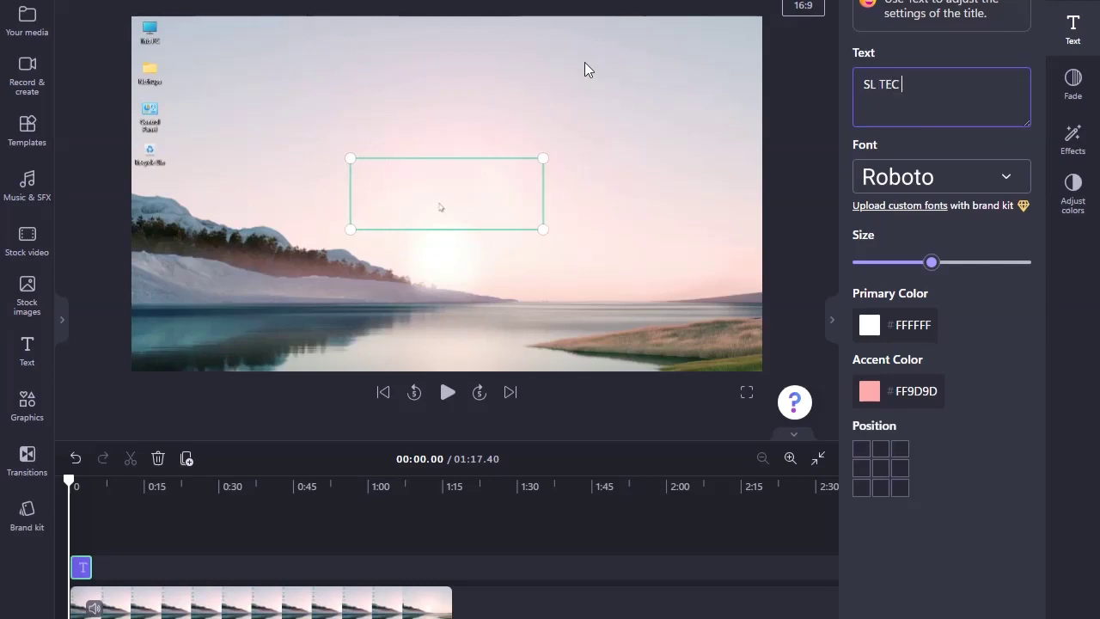
type(" H WAY")
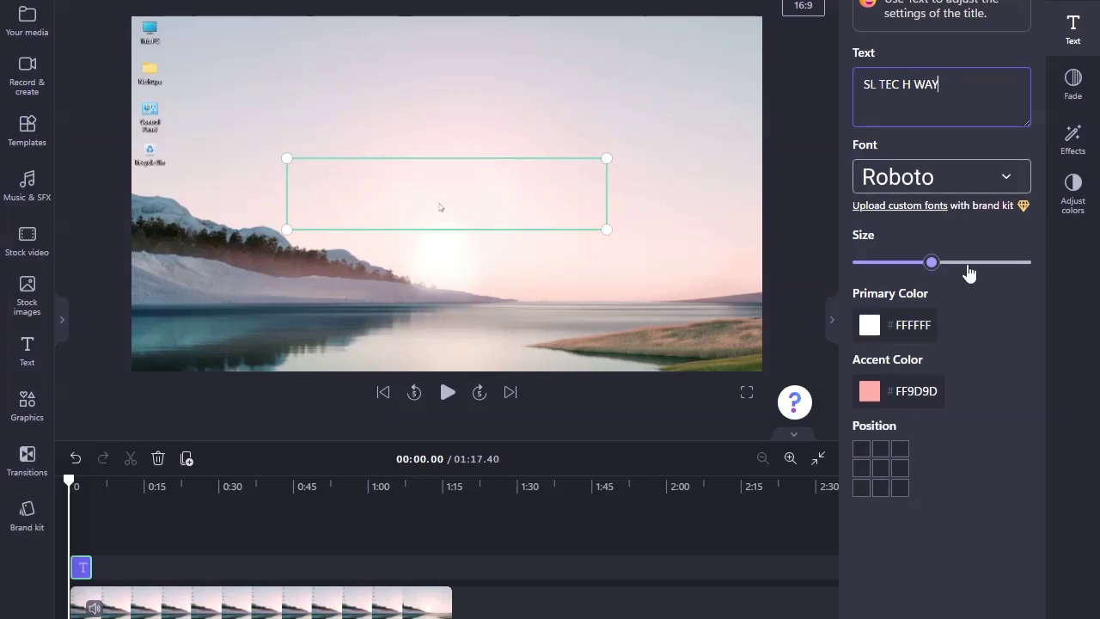
Set the title's font to Erica One and make its text moderately larger than the default size
left_click_drag(933, 266, 986, 295)
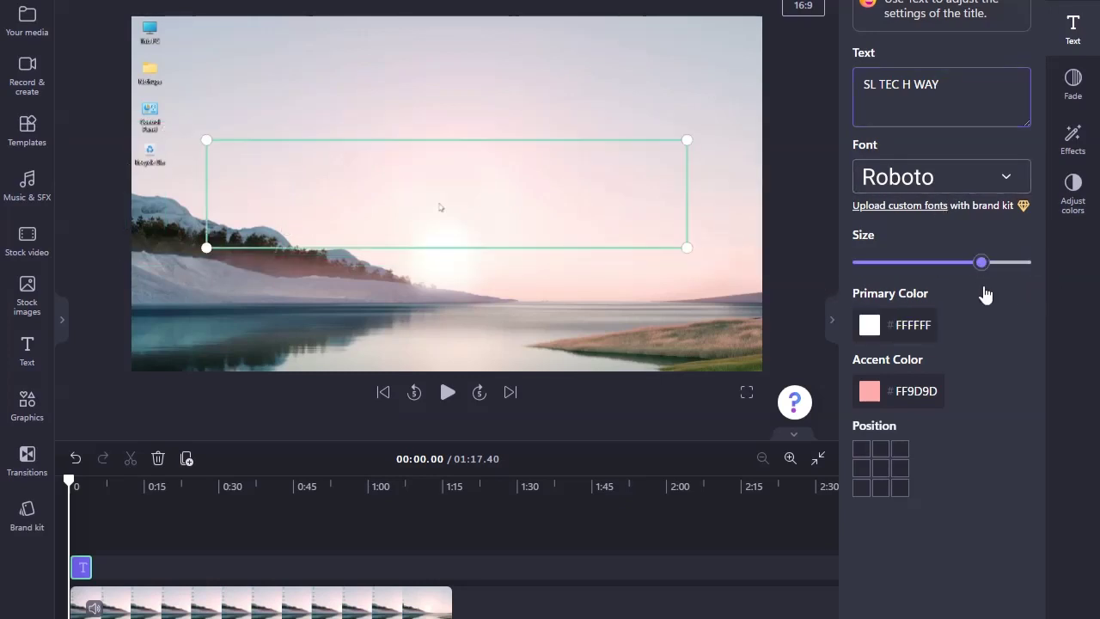
left_click(980, 181)
scroll(926, 440, "down", 5)
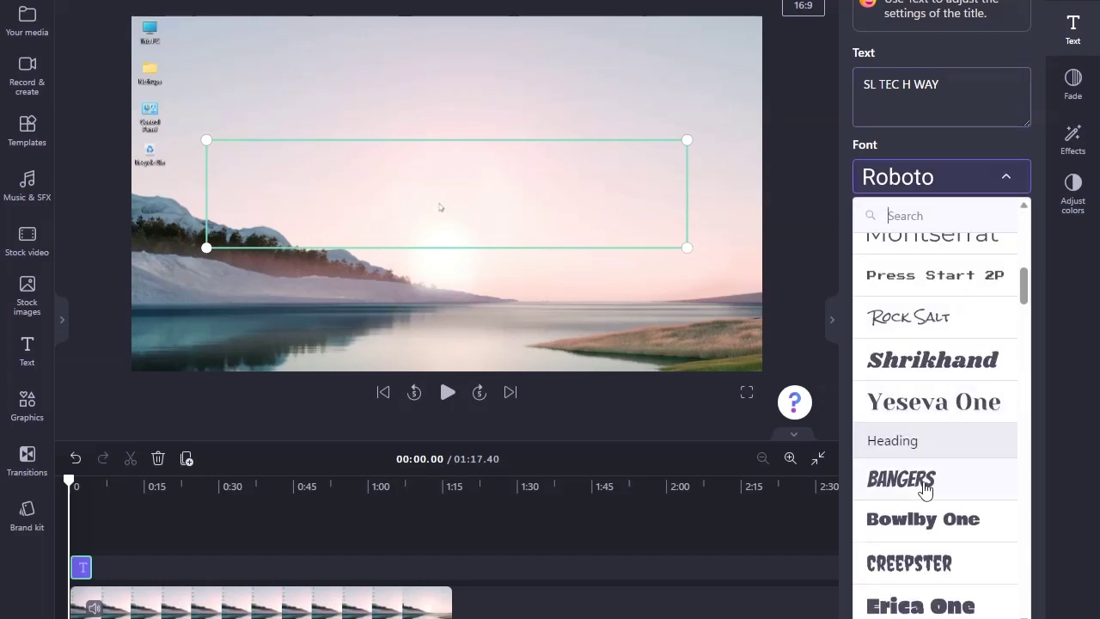
scroll(925, 488, "down", 2)
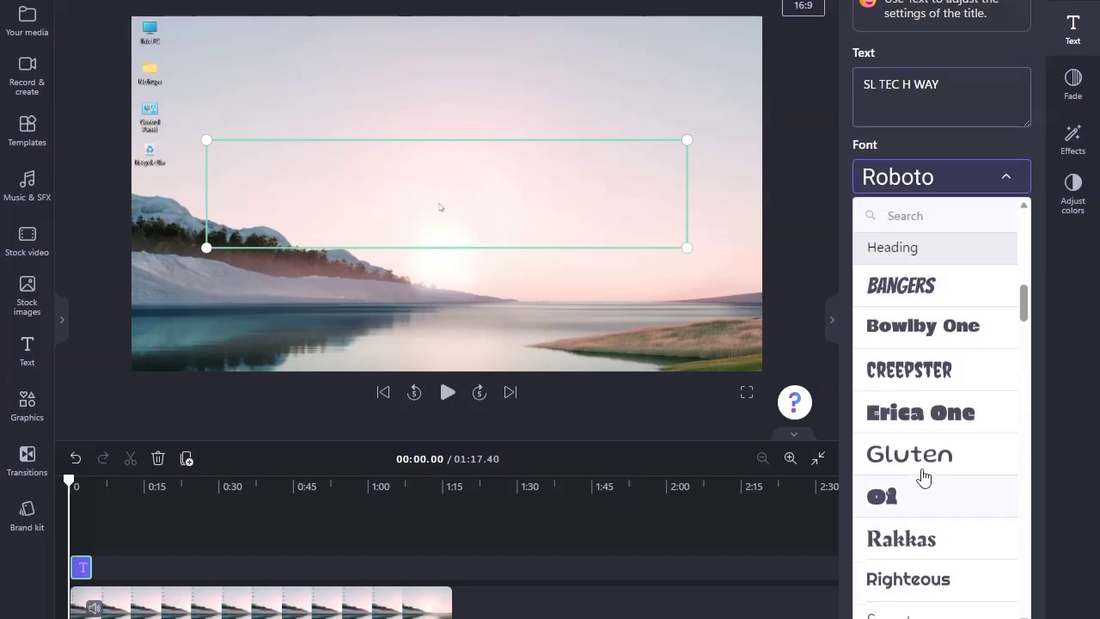
left_click(923, 414)
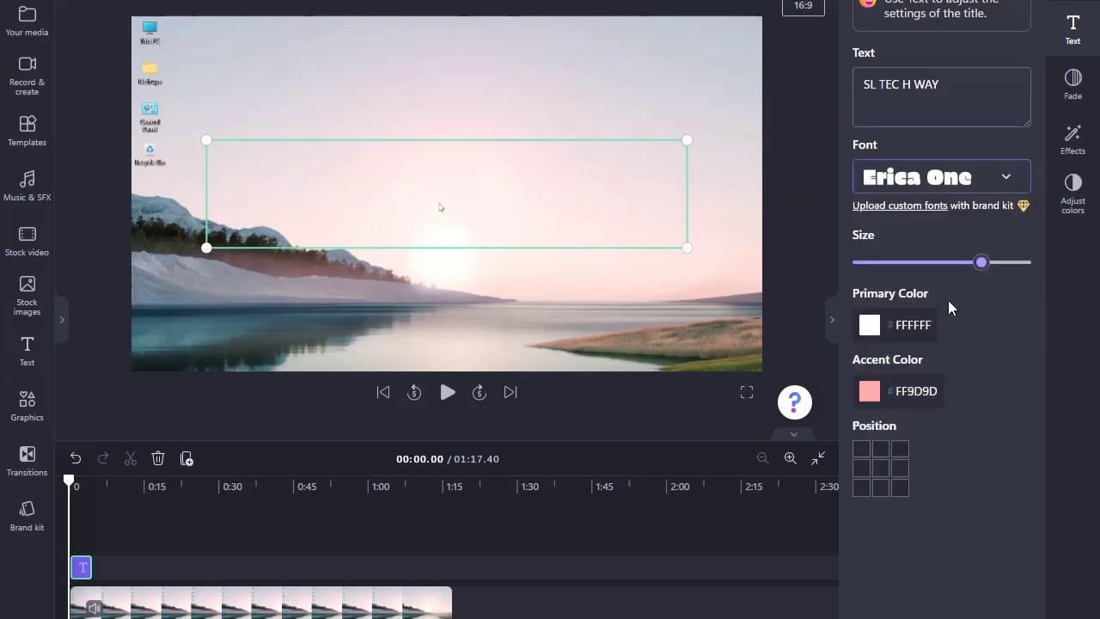
left_click_drag(981, 263, 959, 263)
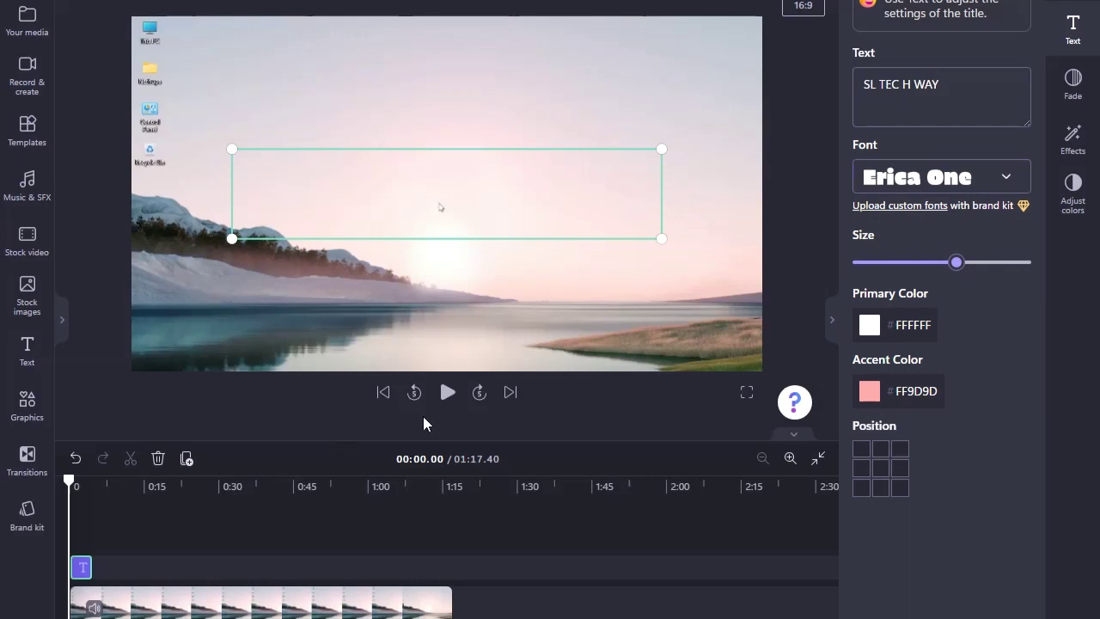
Play the restyled title from the start of the video and rewind to the beginning
left_click(447, 395)
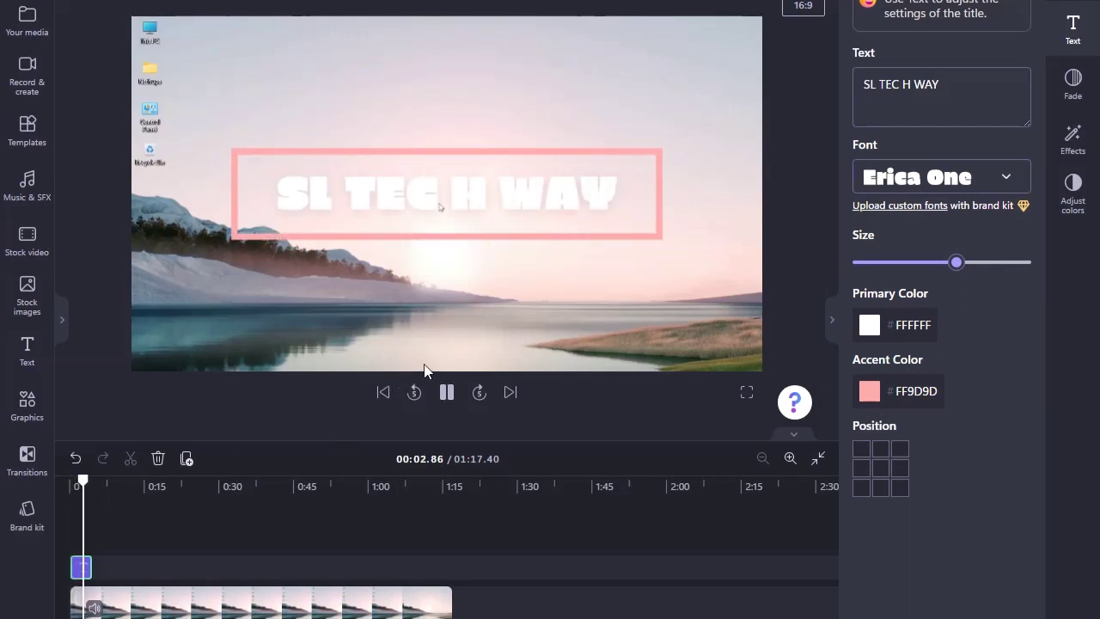
left_click(441, 392)
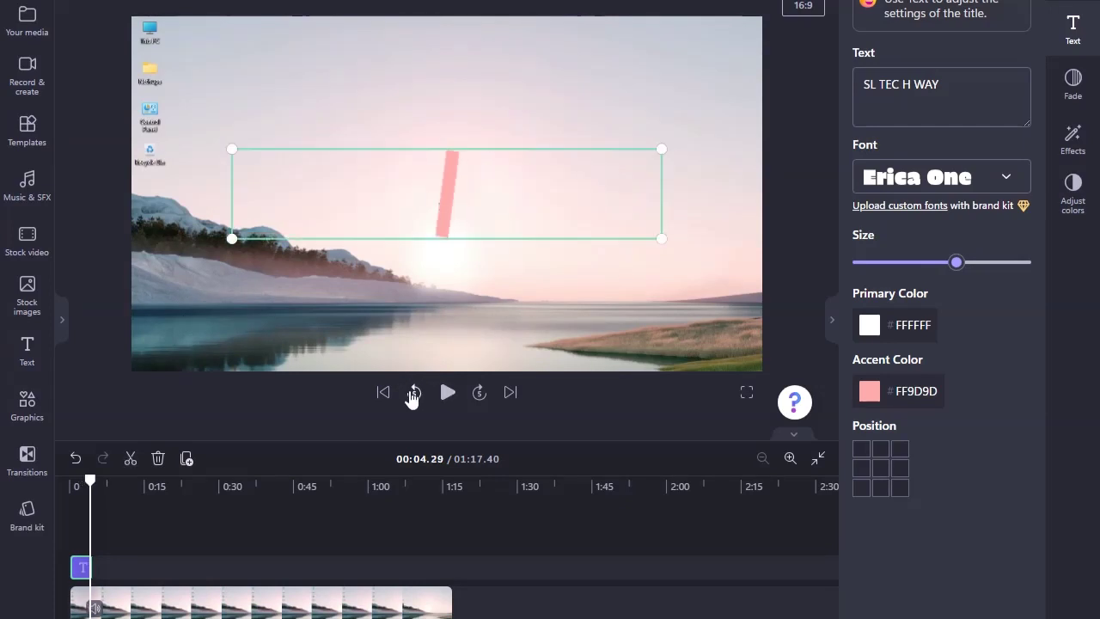
left_click(414, 392)
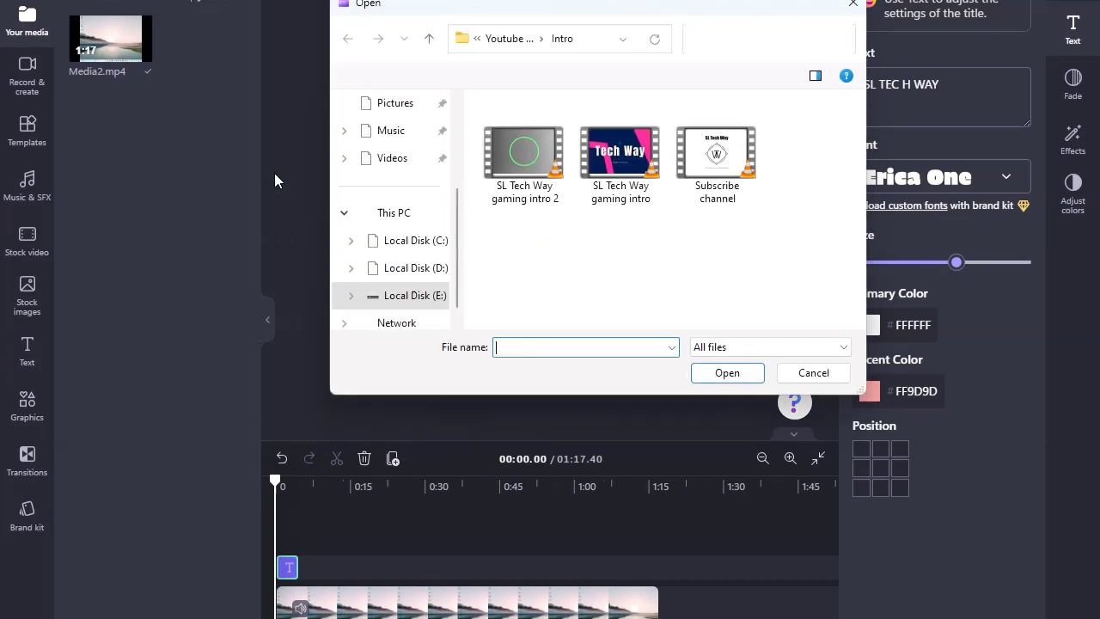
Import 1.png from the html folder on Local Disk (E:) and place it on the timeline just after the Media2.mp4 clip
scroll(415, 269, "down", 1)
left_click(415, 268)
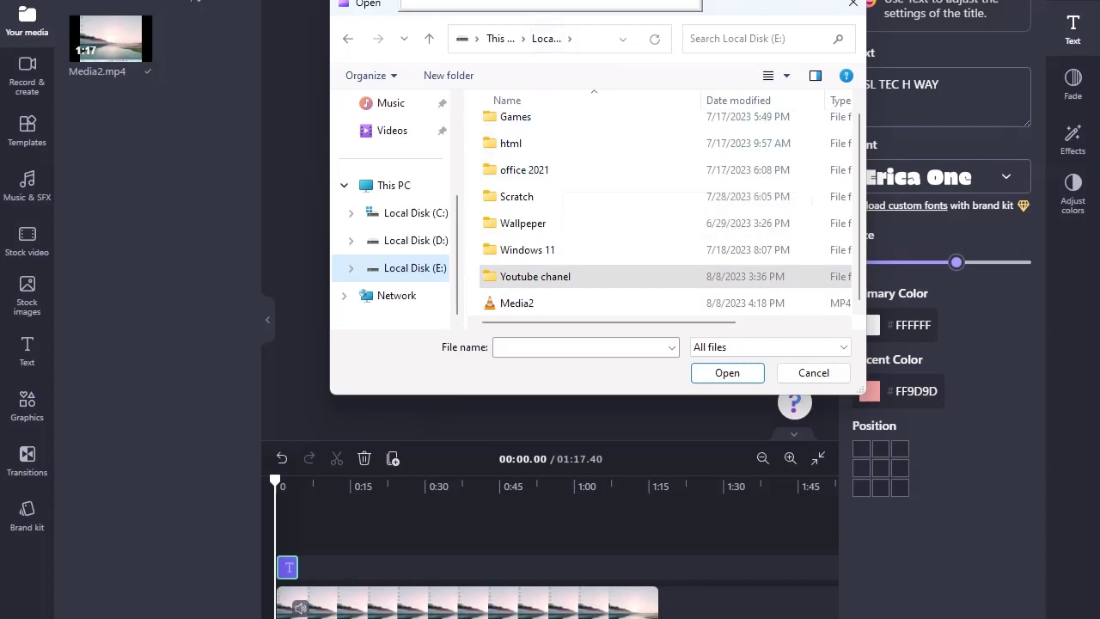
double_click(504, 146)
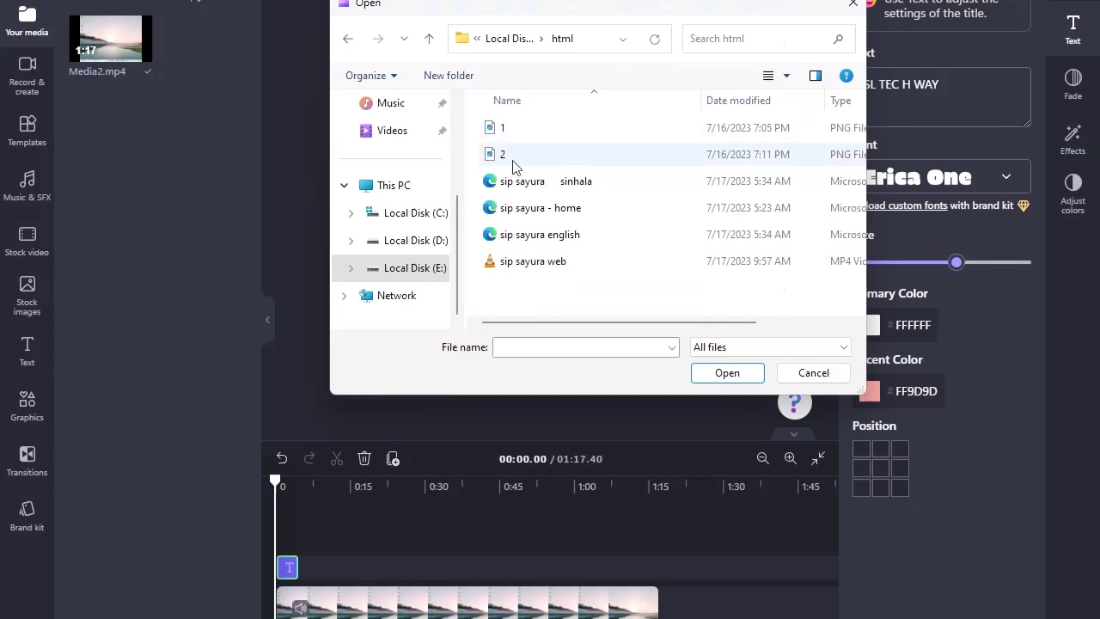
left_click(504, 136)
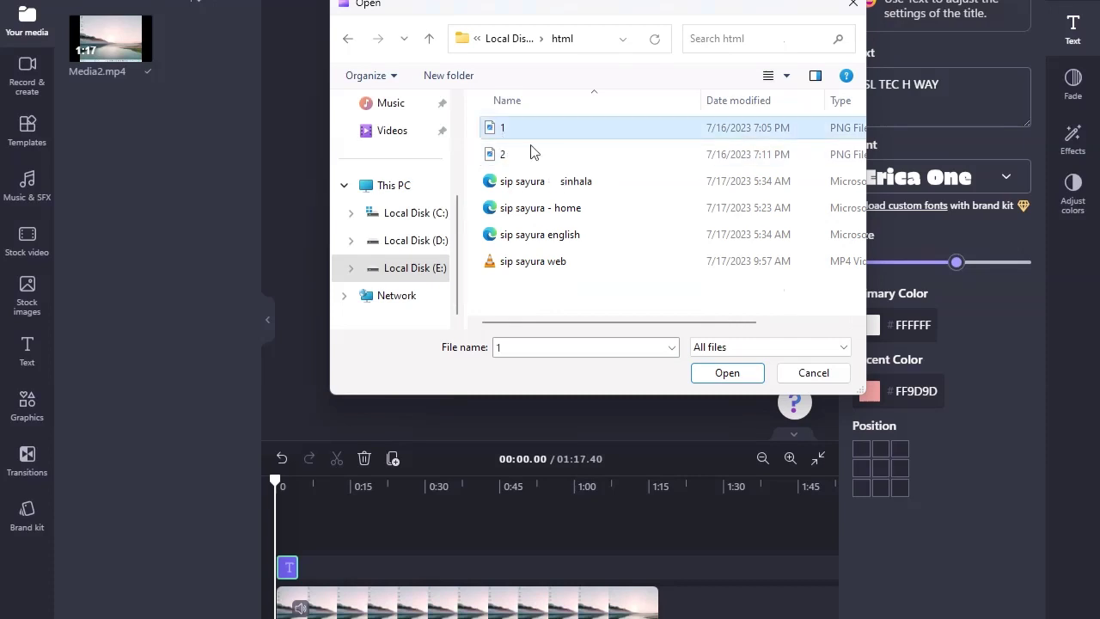
left_click(727, 375)
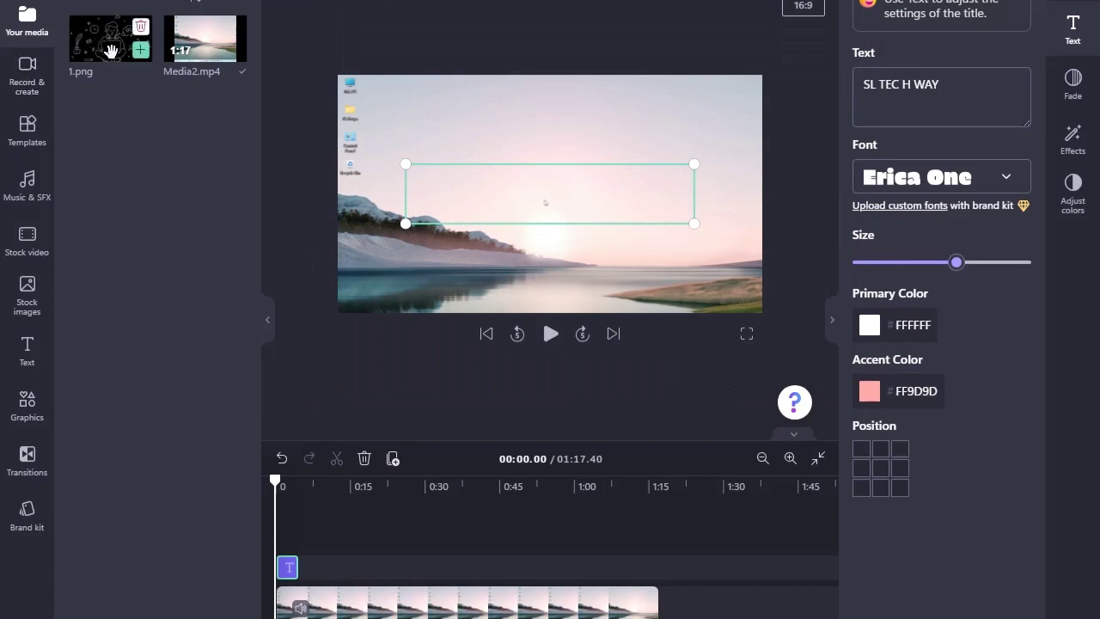
left_click_drag(121, 43, 693, 597)
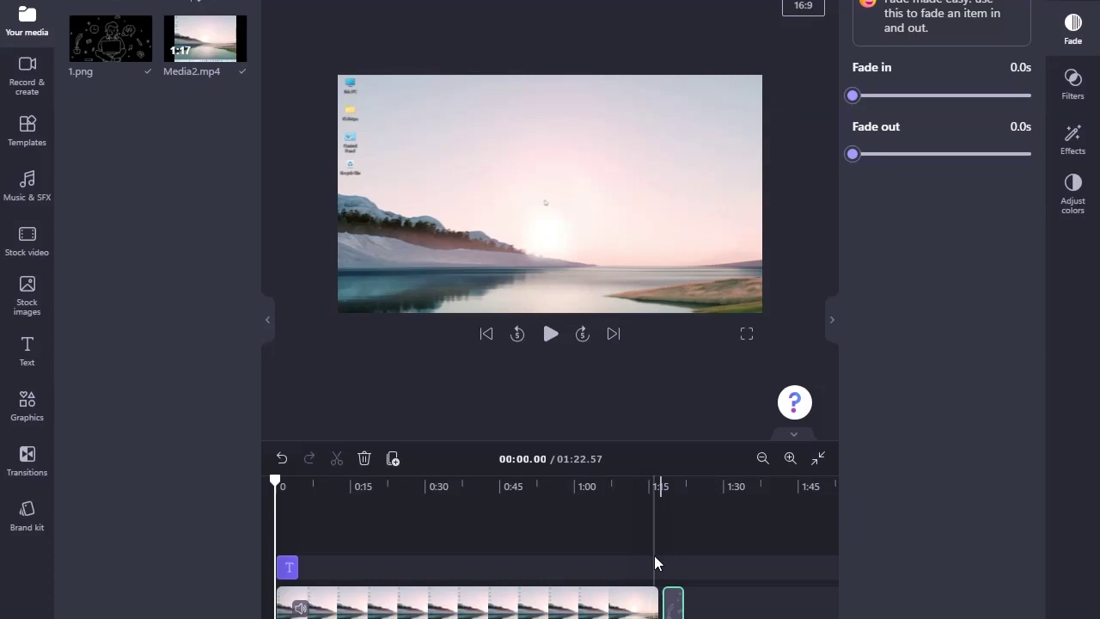
Play the changeover from the end of the Media2.mp4 clip to the 1.png image, and return to the video's start
left_click(659, 528)
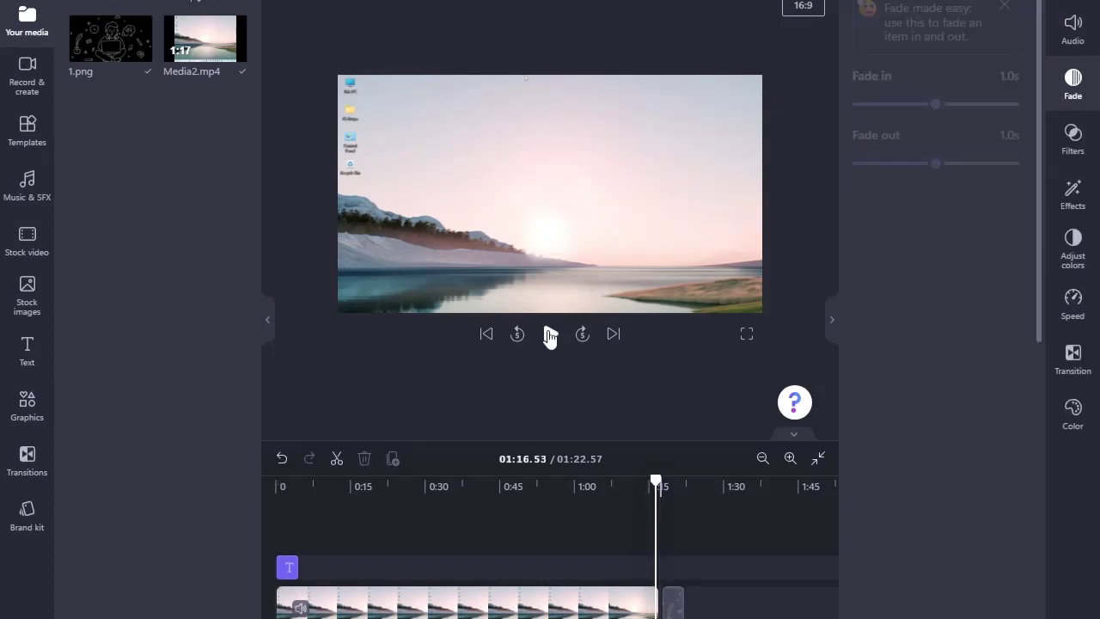
left_click(550, 333)
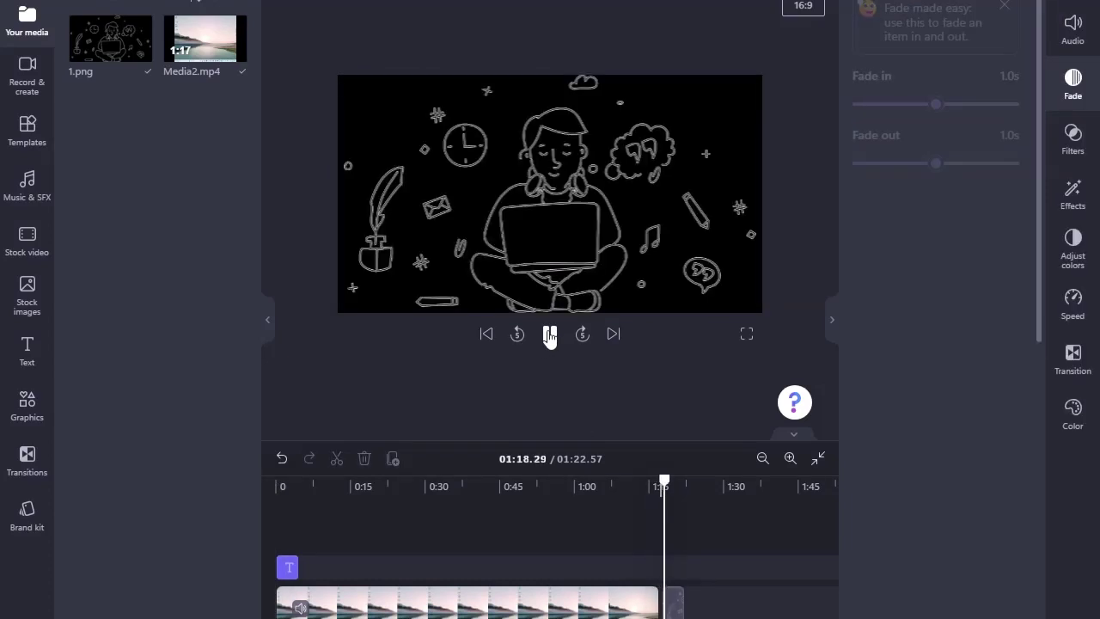
left_click(550, 336)
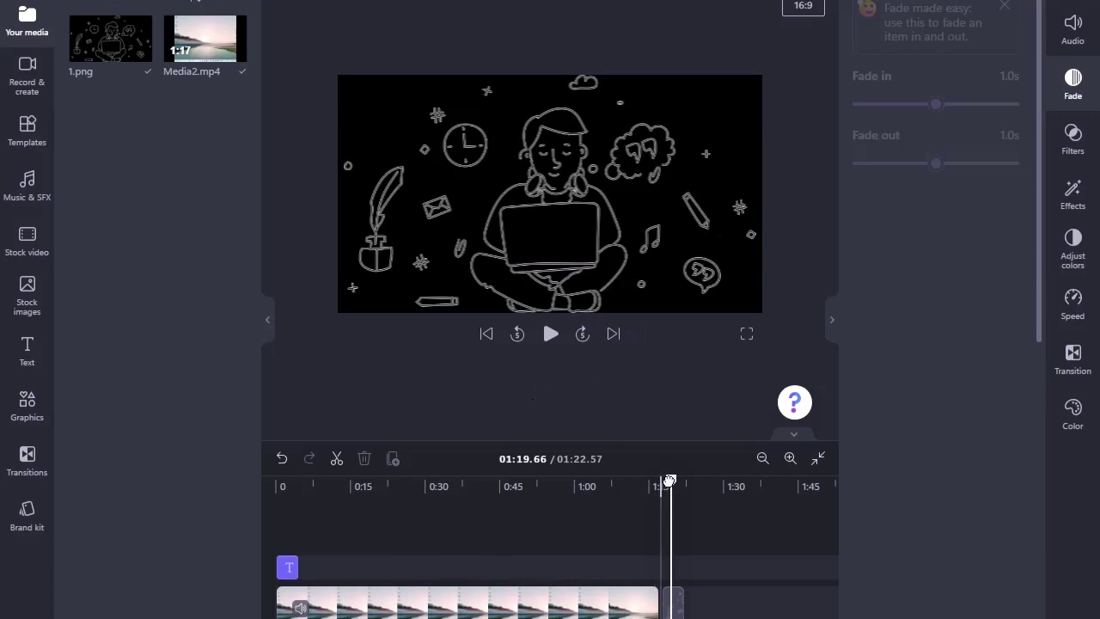
left_click_drag(670, 480, 275, 481)
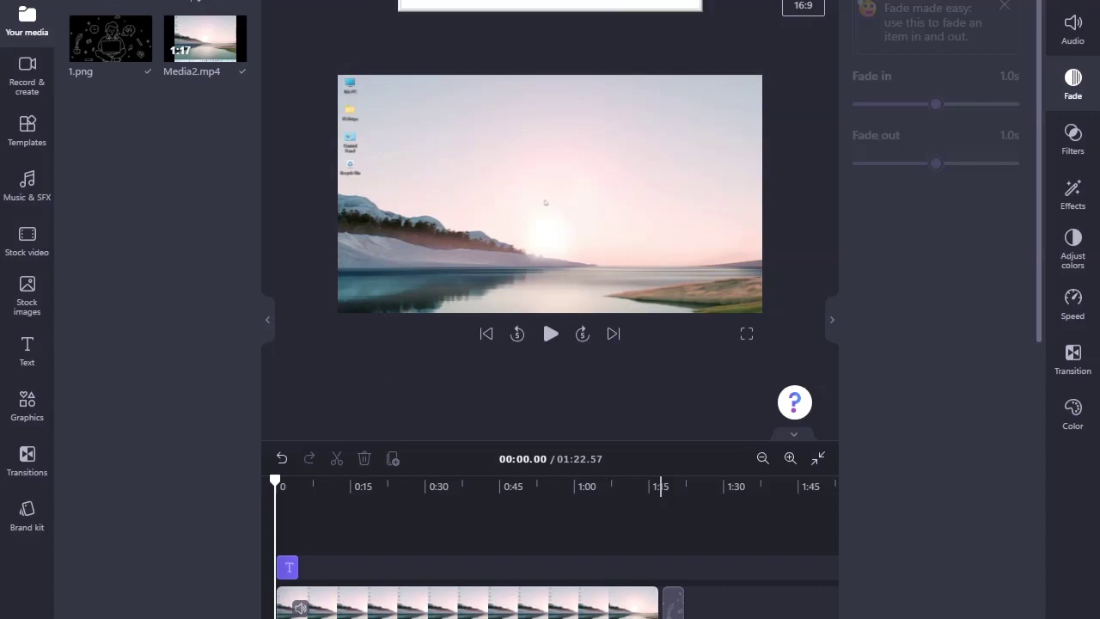
Import the Recording audio file from the Sound Recordings folder and place copies of it on the timeline beneath the Media2.mp4 clip
mouse_move(575, 618)
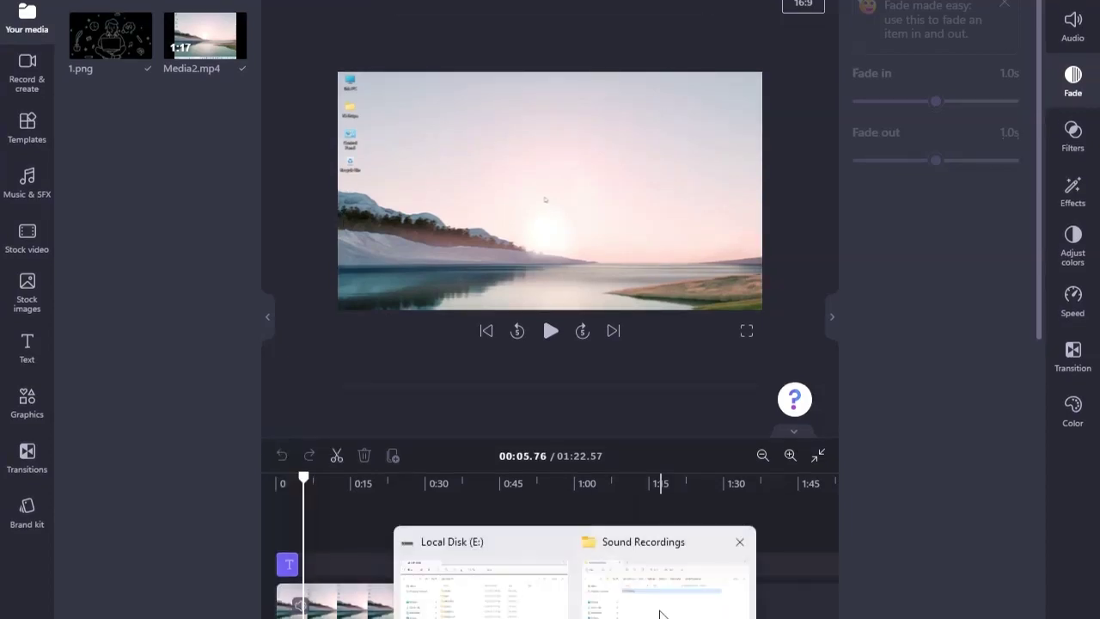
left_click(662, 584)
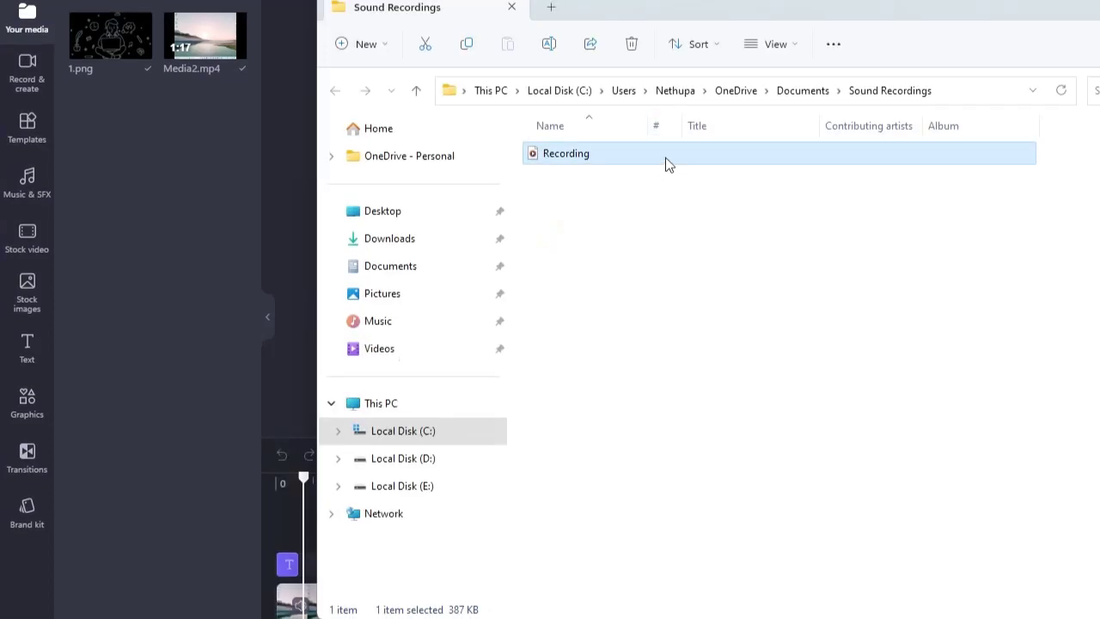
left_click_drag(666, 164, 135, 204)
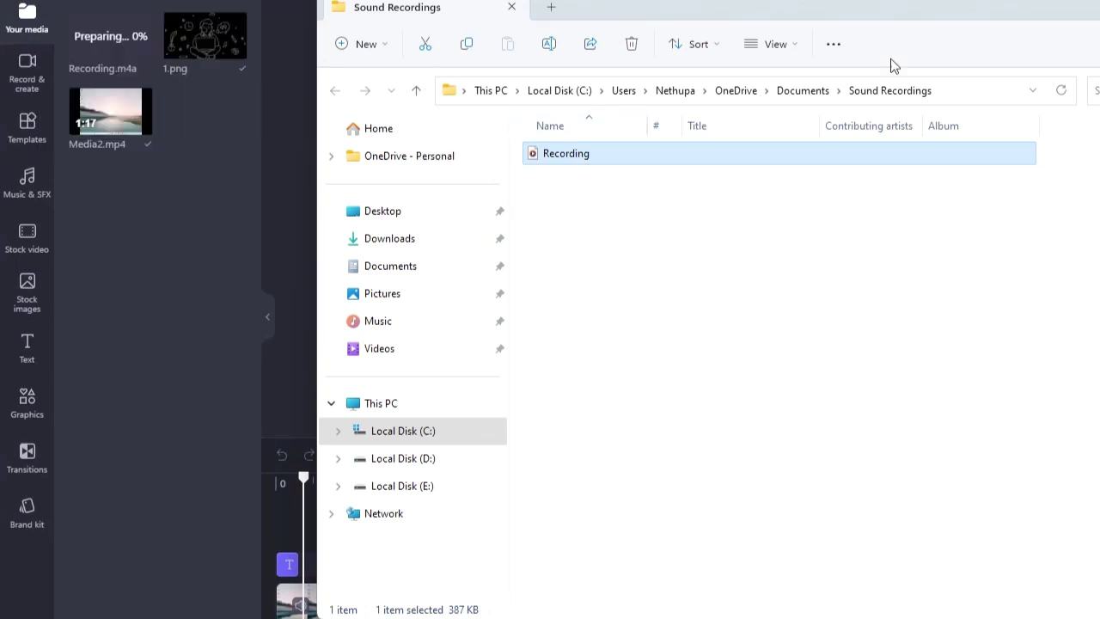
left_click(1097, 7)
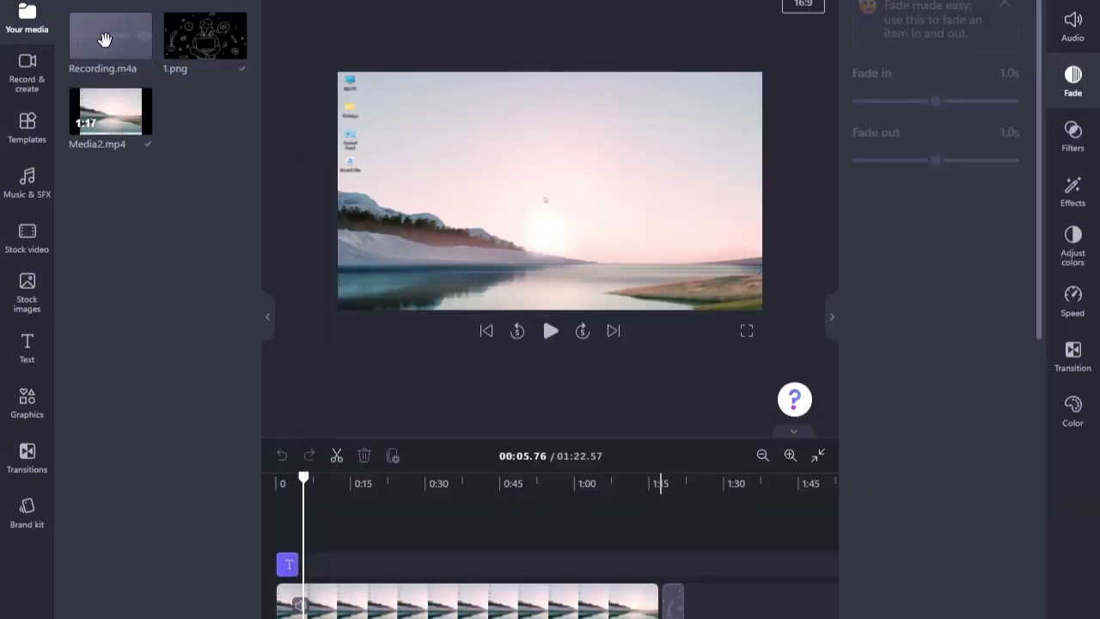
mouse_move(104, 40)
left_click_drag(104, 40, 474, 574)
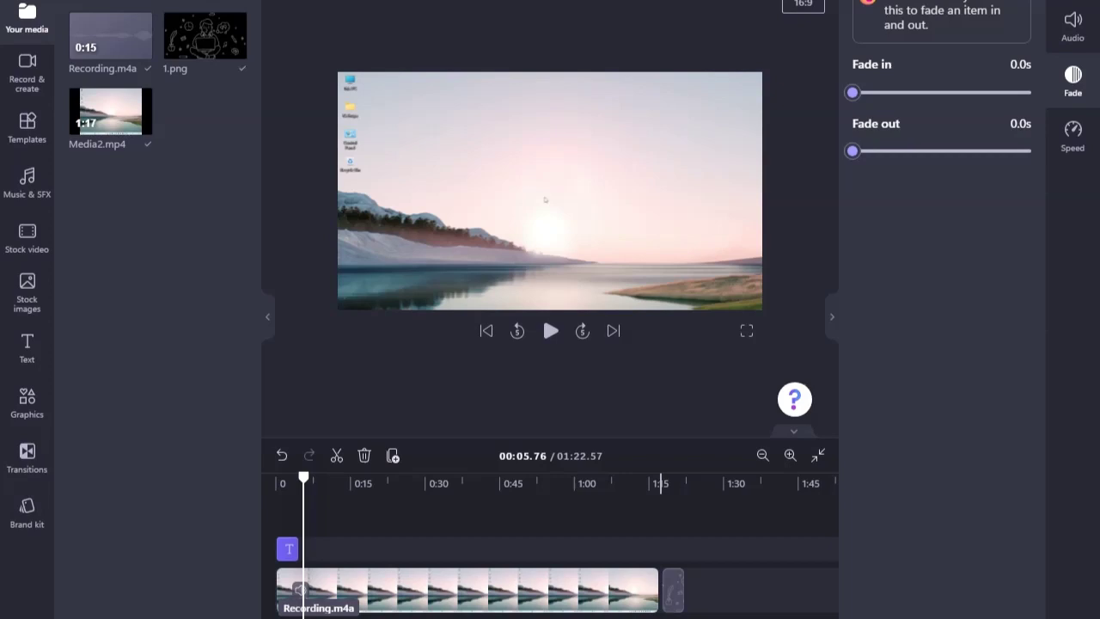
Line up the copies of Recording.m4a one after another on a single audio track, starting at the video's beginning
left_click_drag(301, 592, 323, 587)
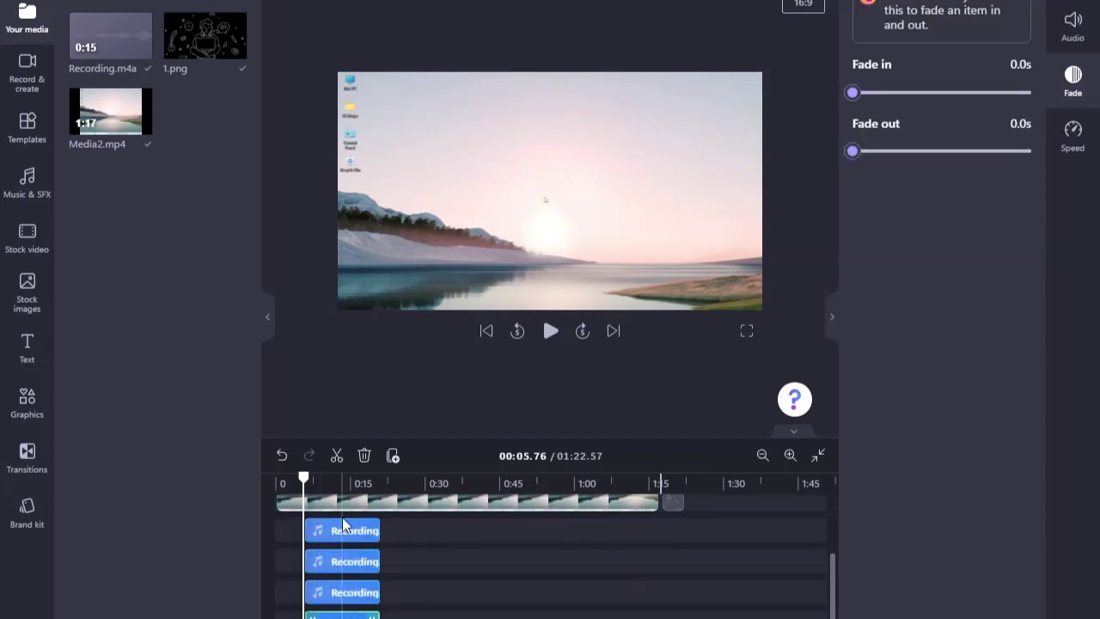
left_click(323, 527)
left_click_drag(324, 525, 295, 525)
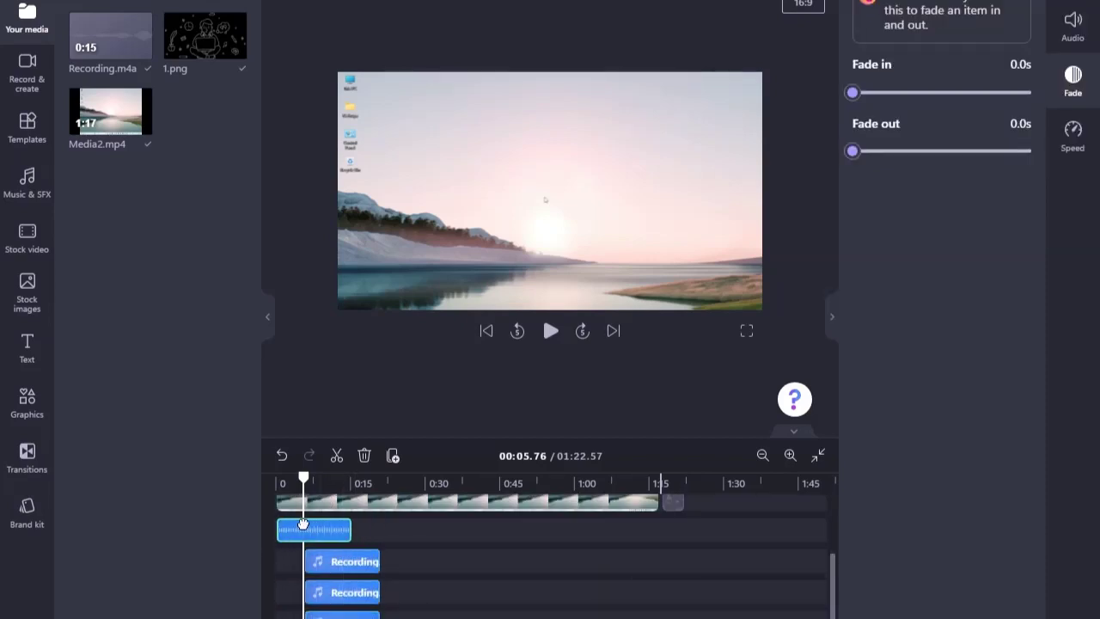
left_click(345, 563)
left_click_drag(413, 531, 392, 528)
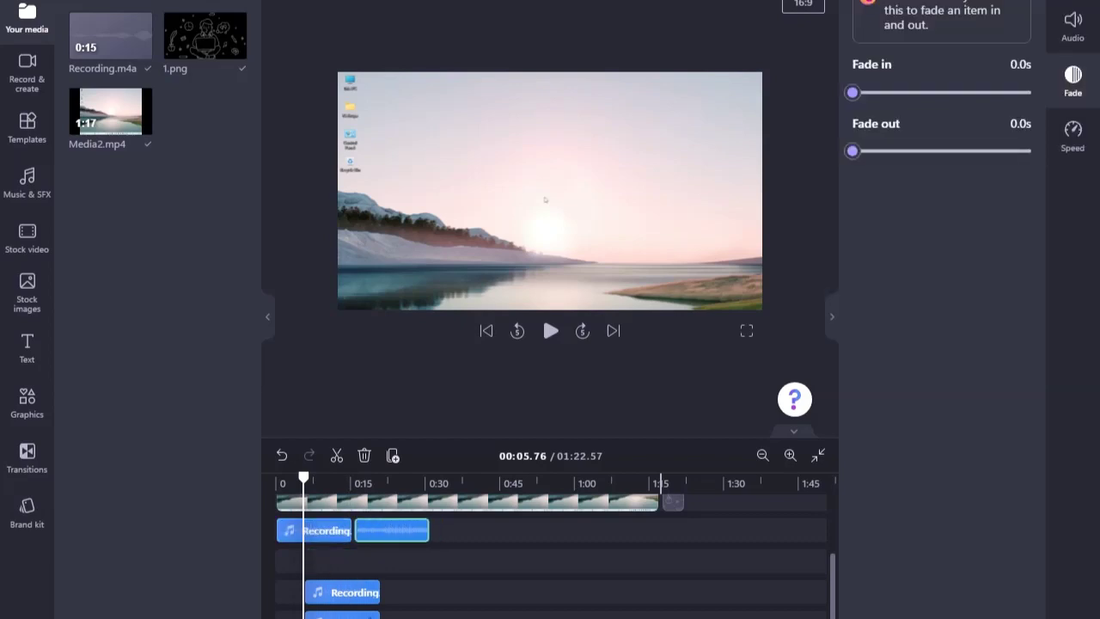
left_click_drag(342, 592, 541, 592)
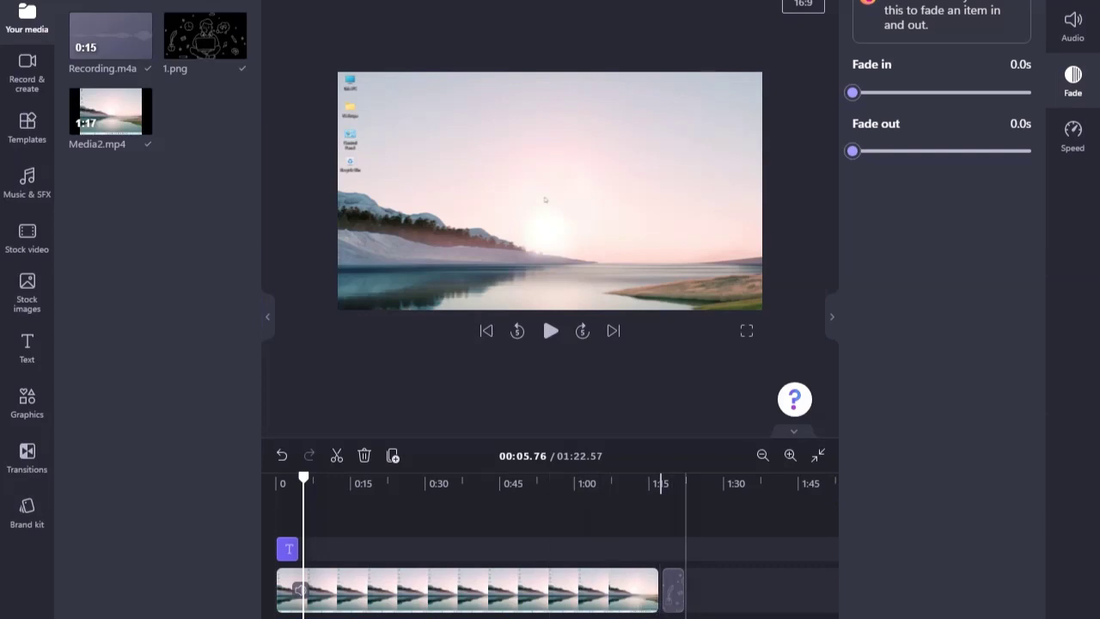
Play the opening of the video with its title and the added audio, and return to the beginning
left_click(280, 506)
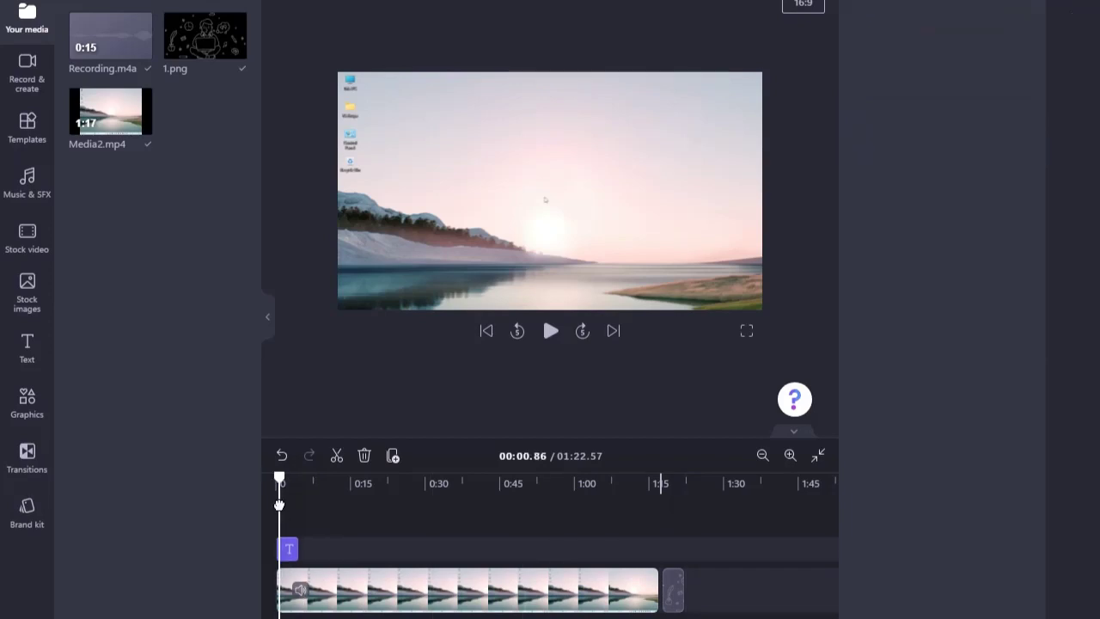
left_click(551, 331)
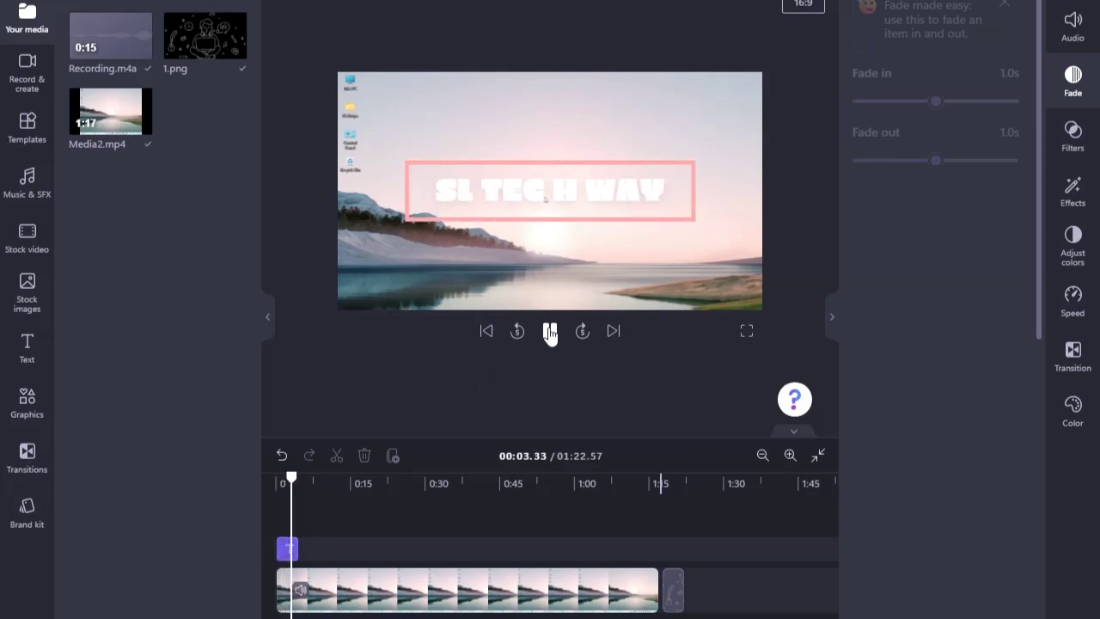
left_click(550, 331)
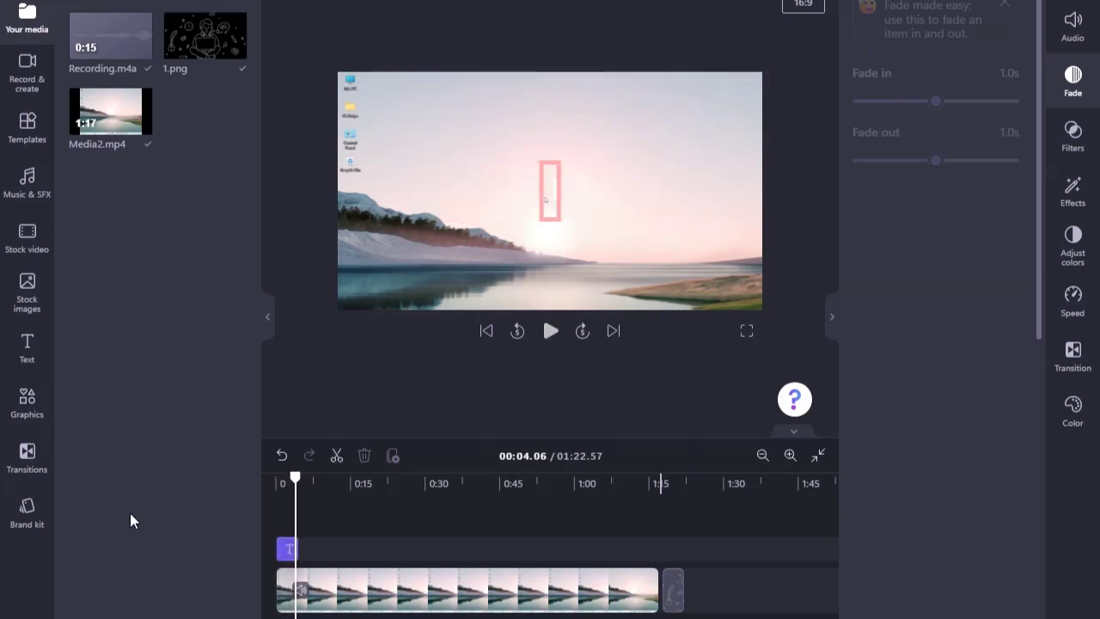
left_click(274, 506)
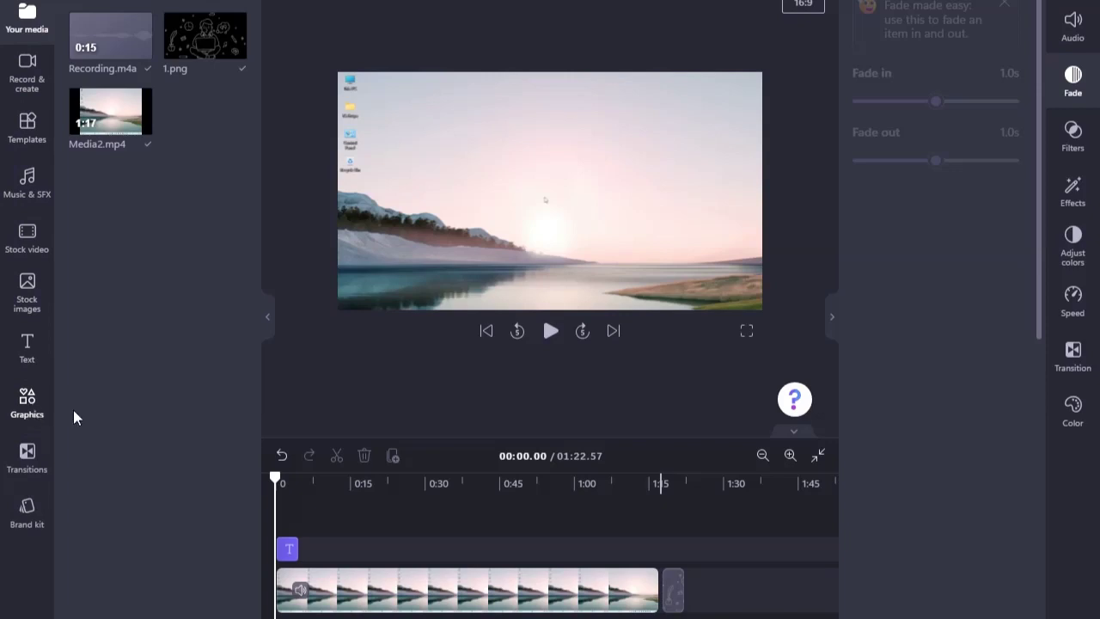
Look through the GIPHY graphics, and add the rainbow-striped overlay twice in succession at the start of the timeline
left_click(30, 406)
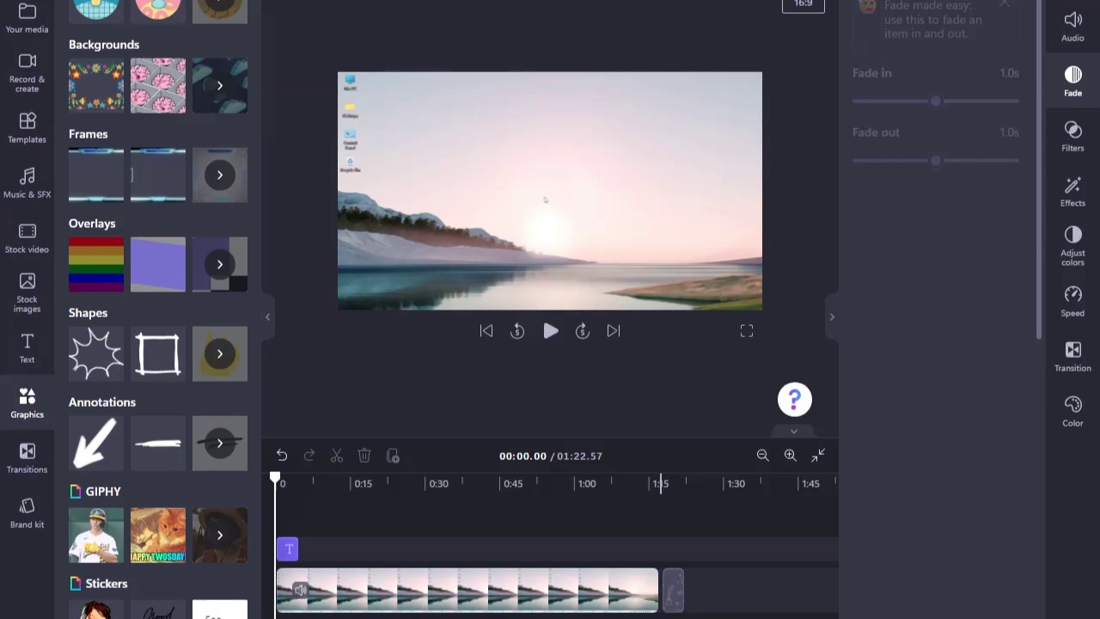
left_click(219, 535)
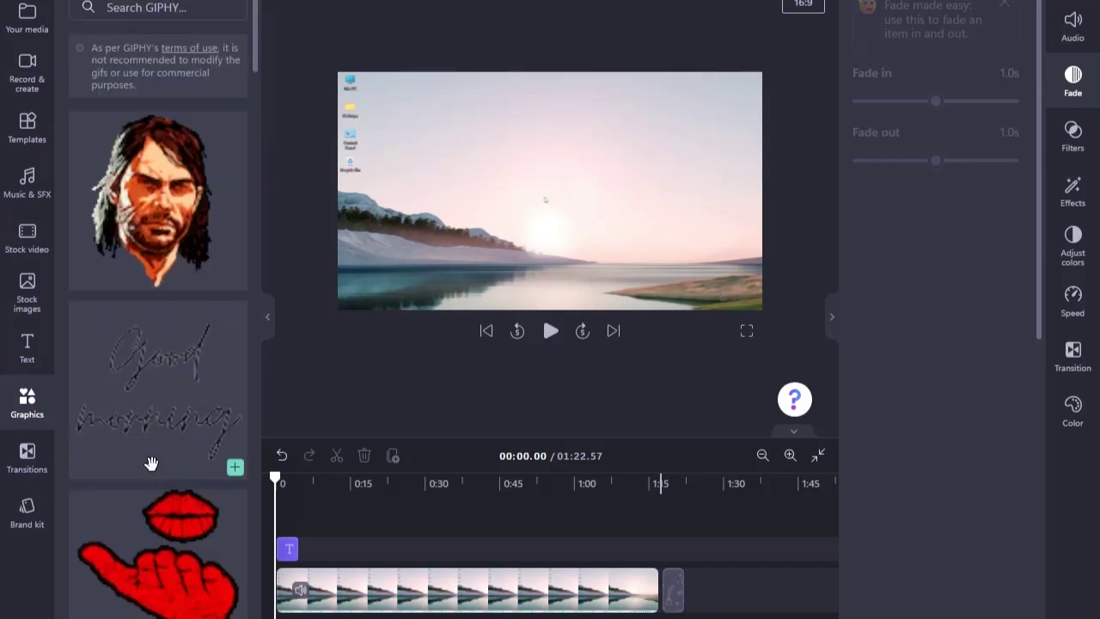
scroll(143, 410, "down", 5)
scroll(142, 423, "down", 5)
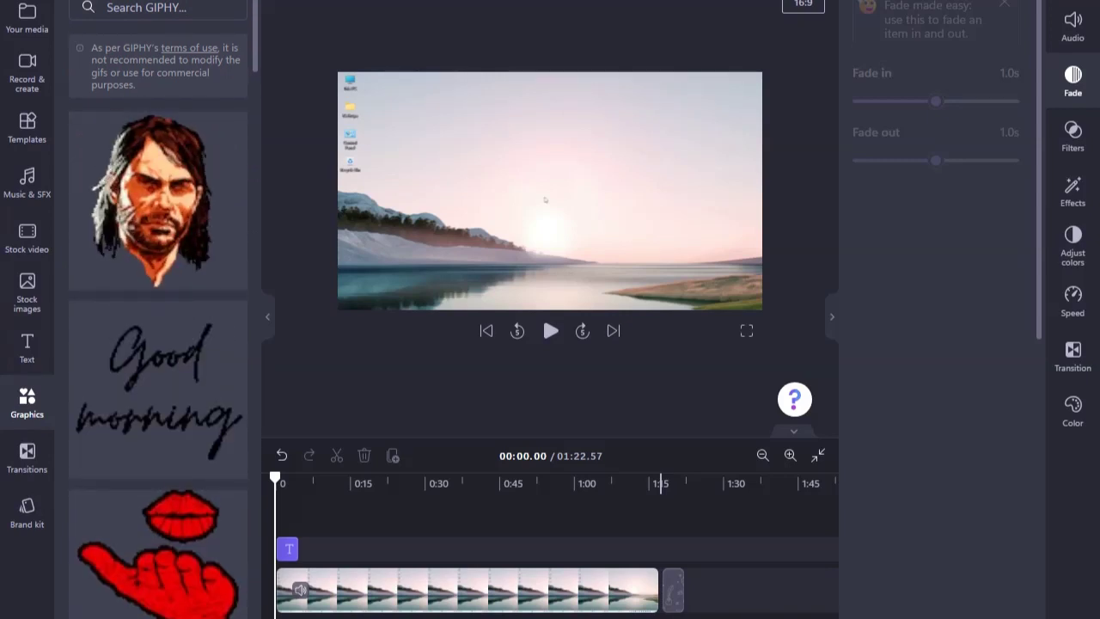
left_click(26, 402)
mouse_move(89, 254)
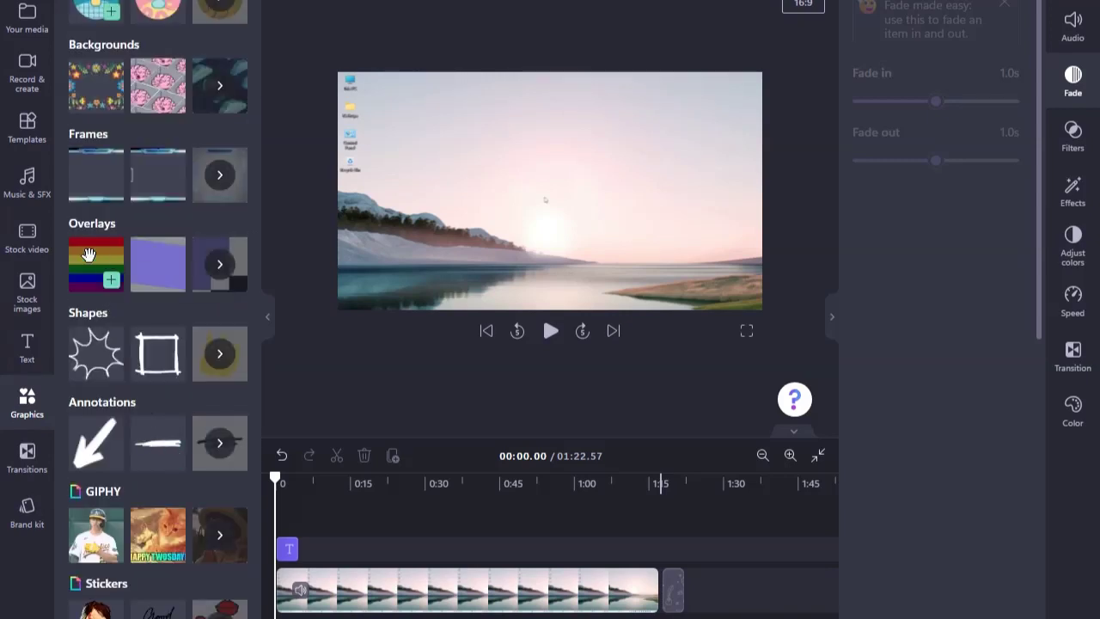
left_click(110, 279)
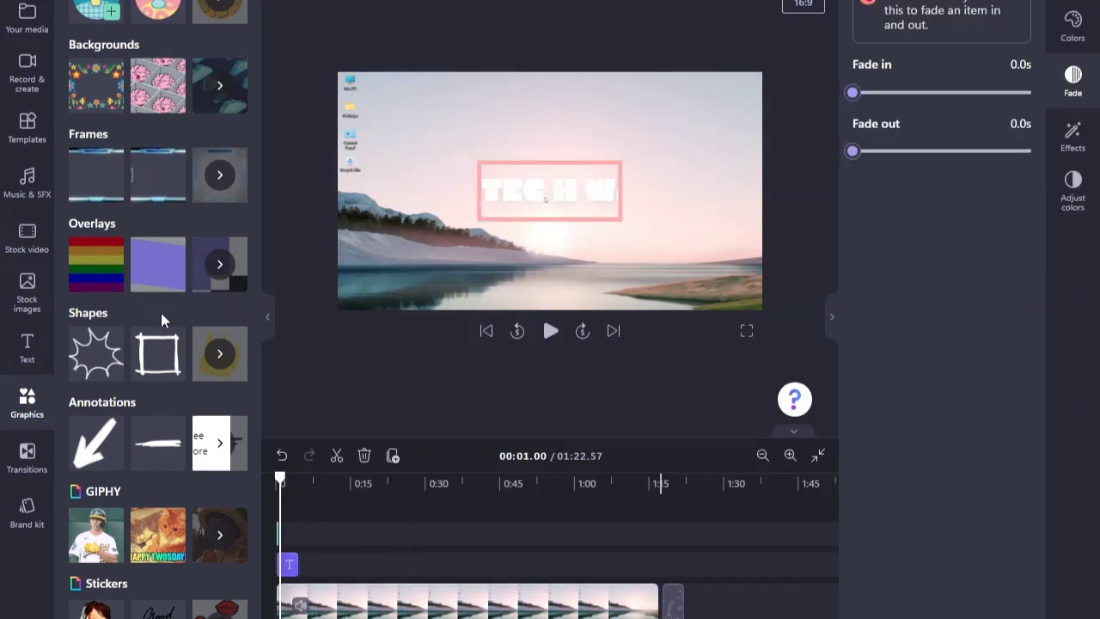
mouse_move(112, 284)
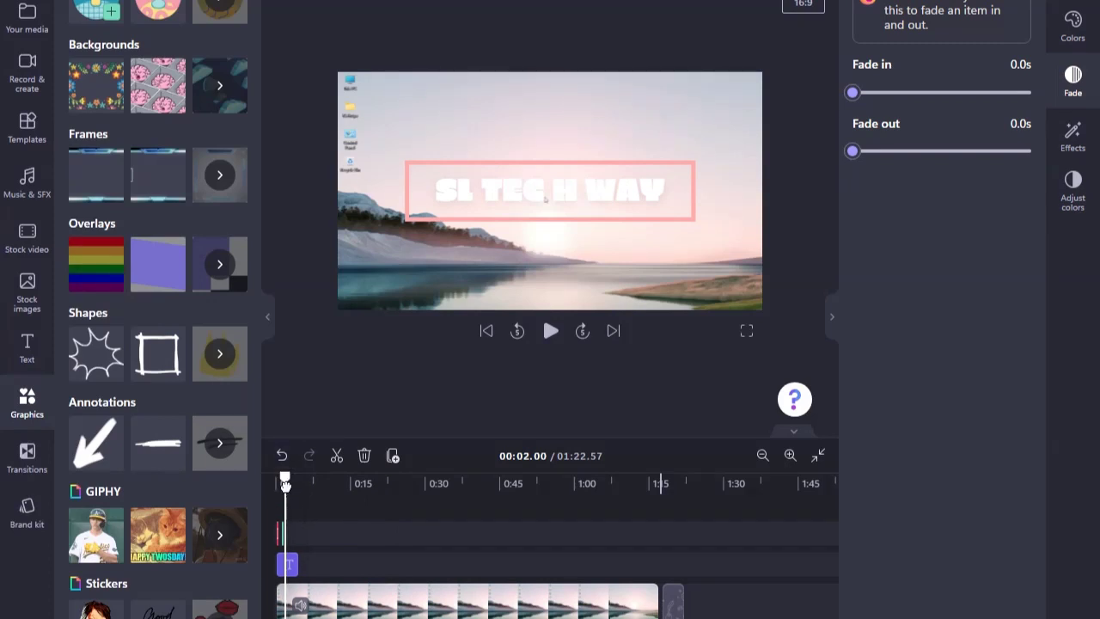
Play the video's first seconds from the start to check the rainbow overlays, and pause after them
left_click_drag(286, 484, 263, 487)
left_click(551, 332)
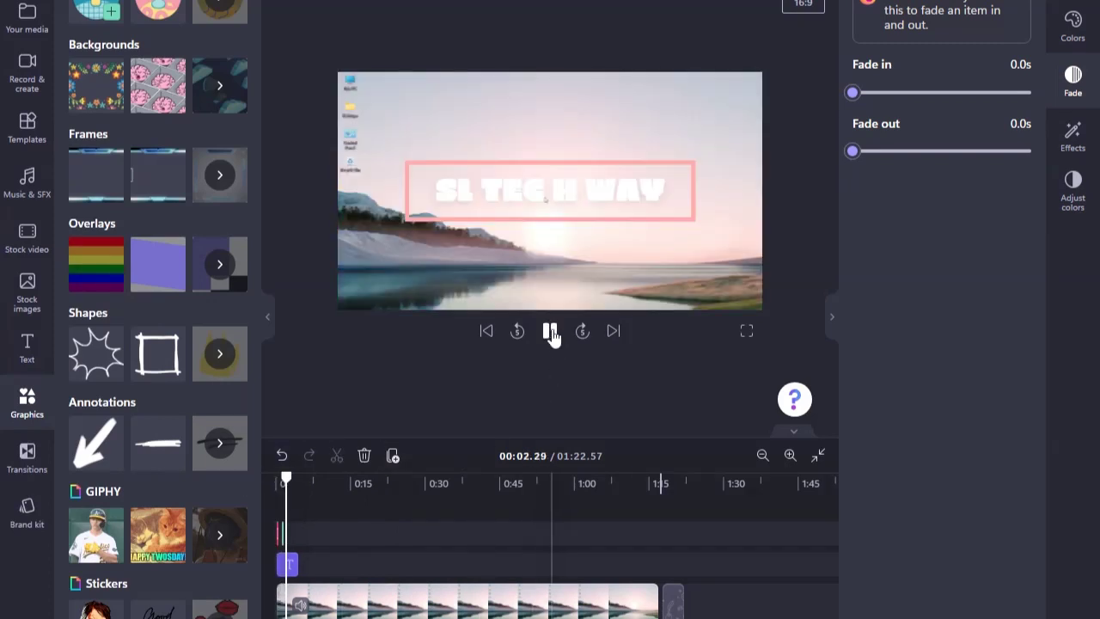
left_click(551, 332)
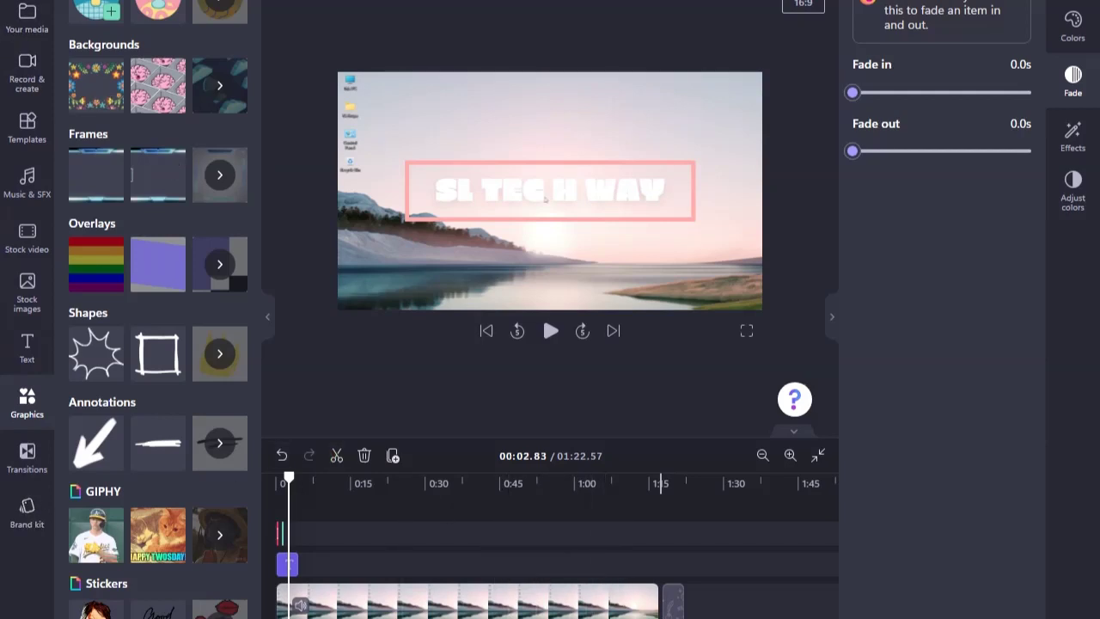
left_click(23, 12)
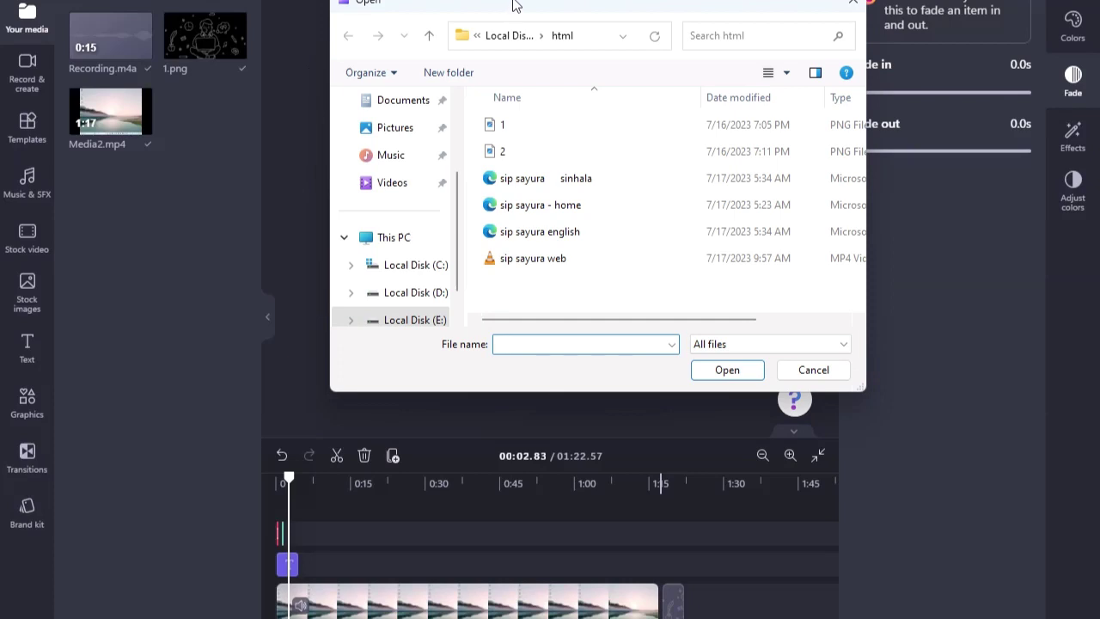
left_click_drag(515, 5, 650, 6)
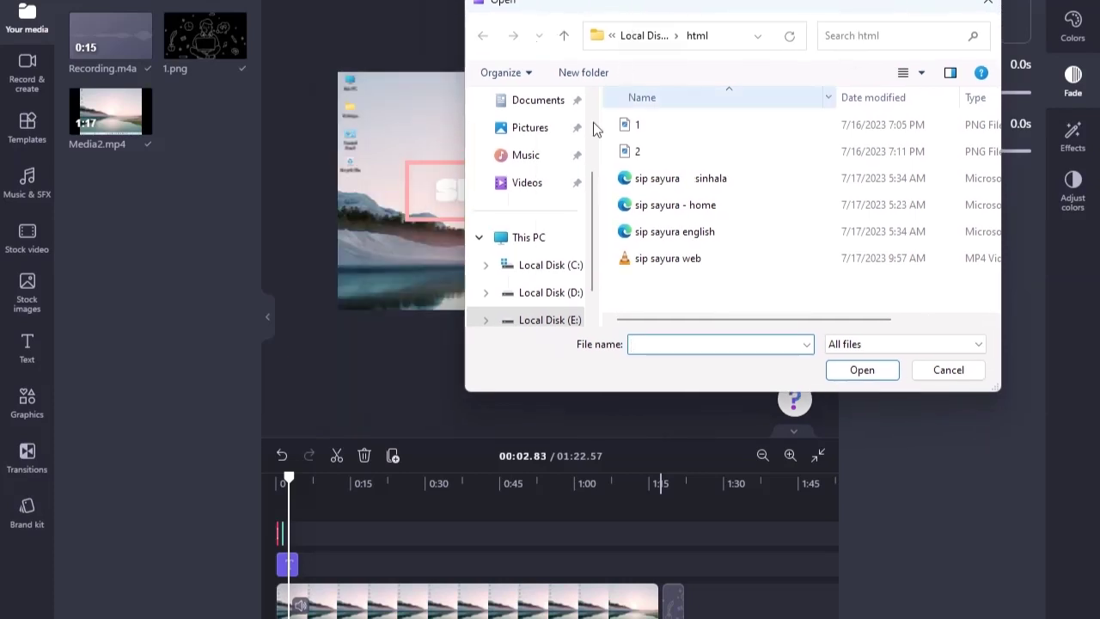
scroll(555, 271, "down", 1)
left_click(550, 266)
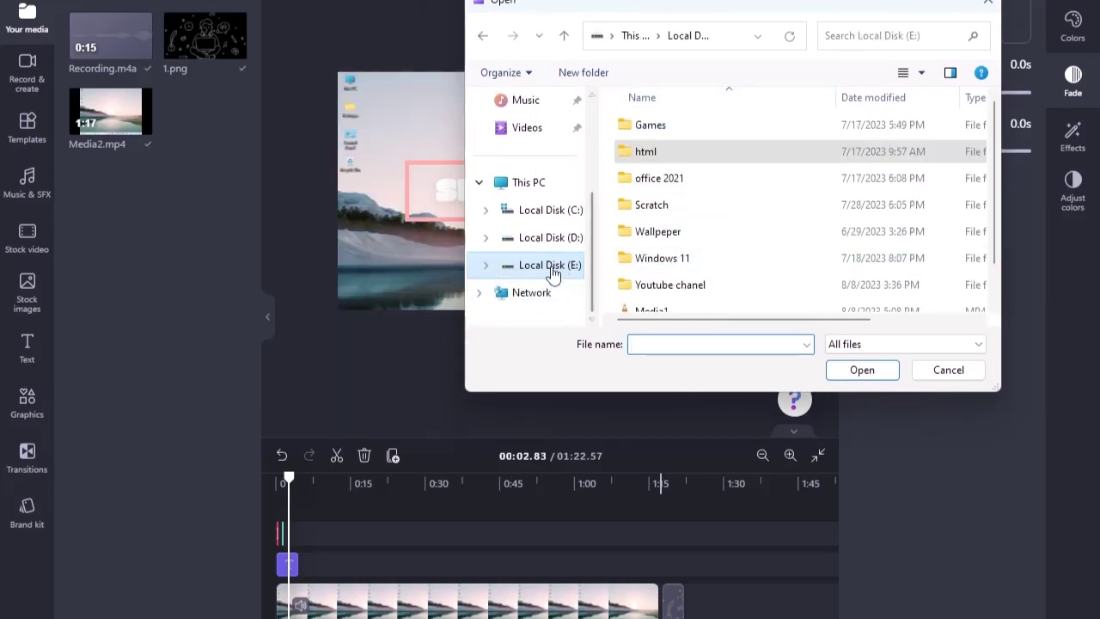
scroll(679, 220, "down", 1)
double_click(675, 249)
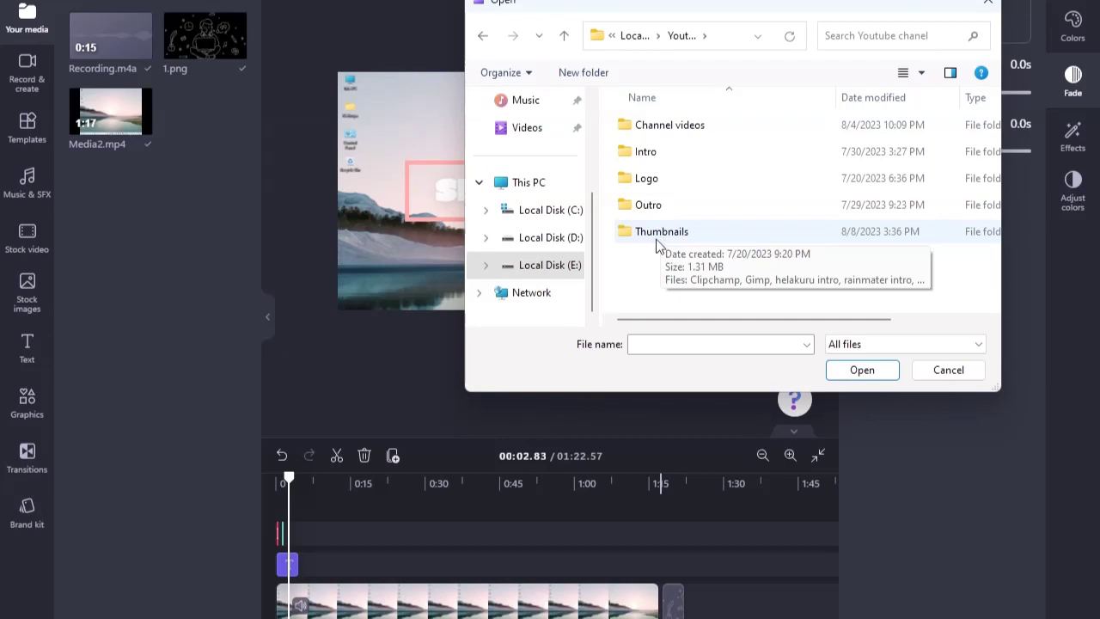
left_click(988, 4)
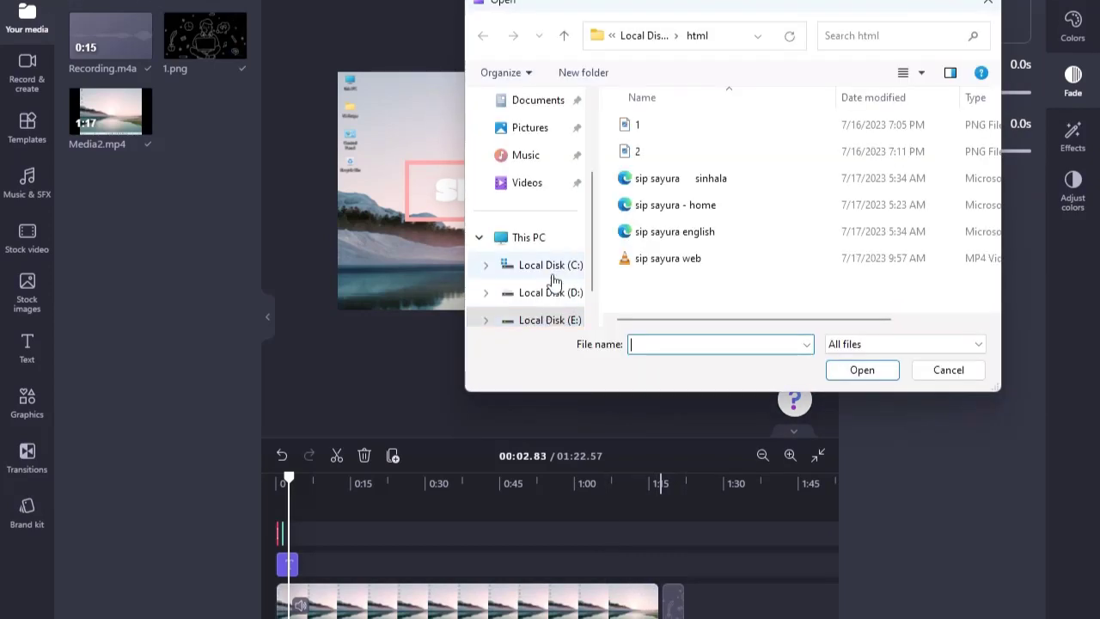
Import the Subscribe channel video from Youtube chanel's Intro folder on Local Disk (E:) and place it between the Media2.mp4 clip and the 1.png image
left_click(550, 265)
scroll(658, 241, "down", 1)
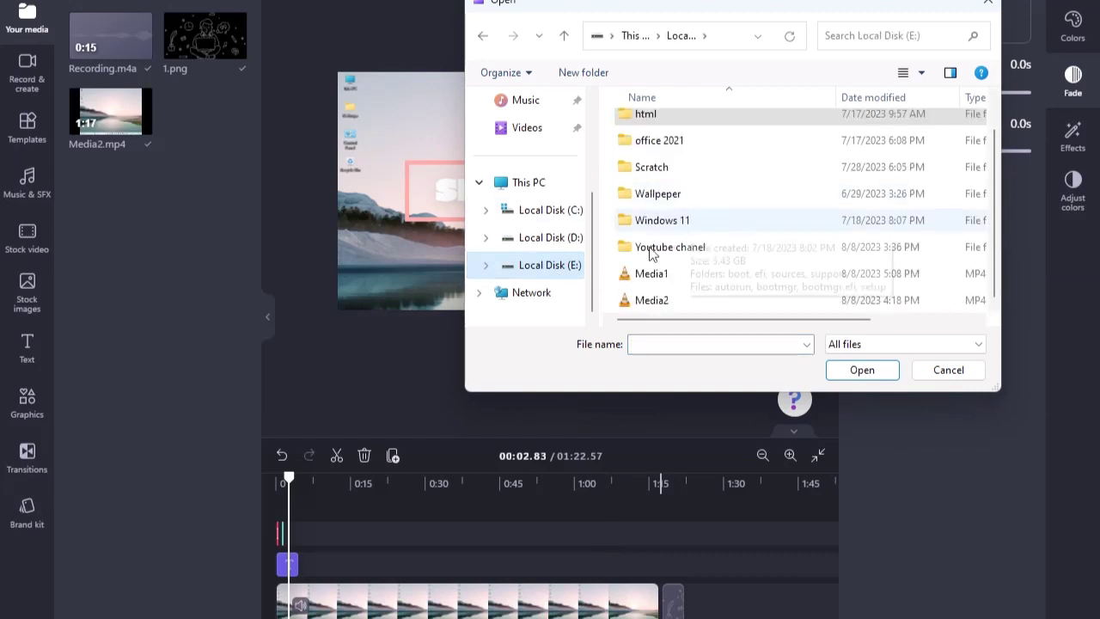
left_click(660, 298)
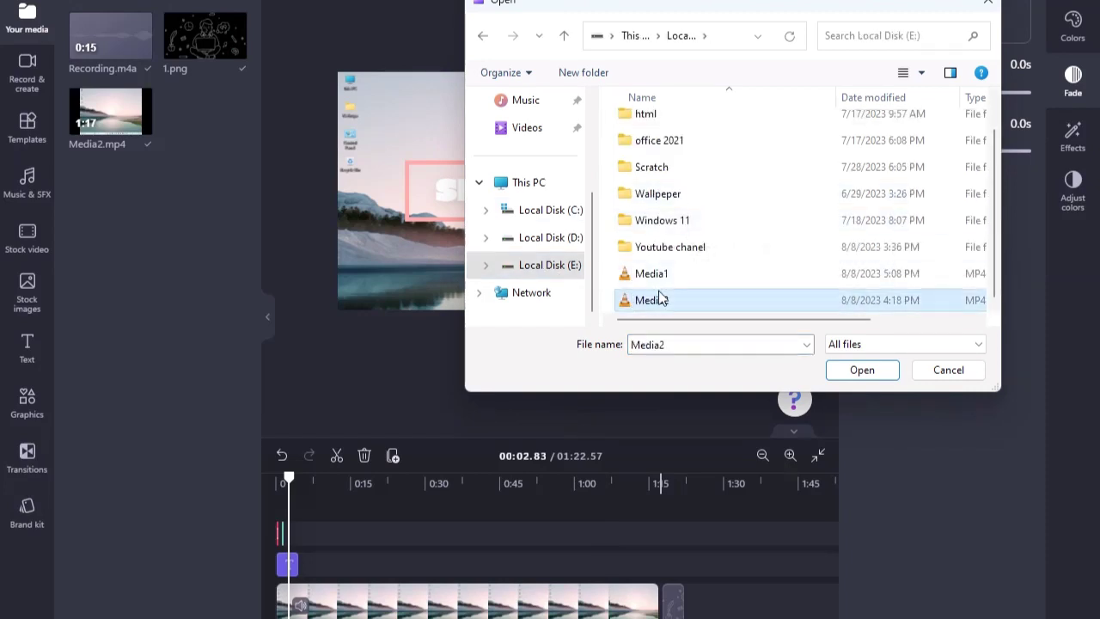
double_click(664, 247)
double_click(663, 153)
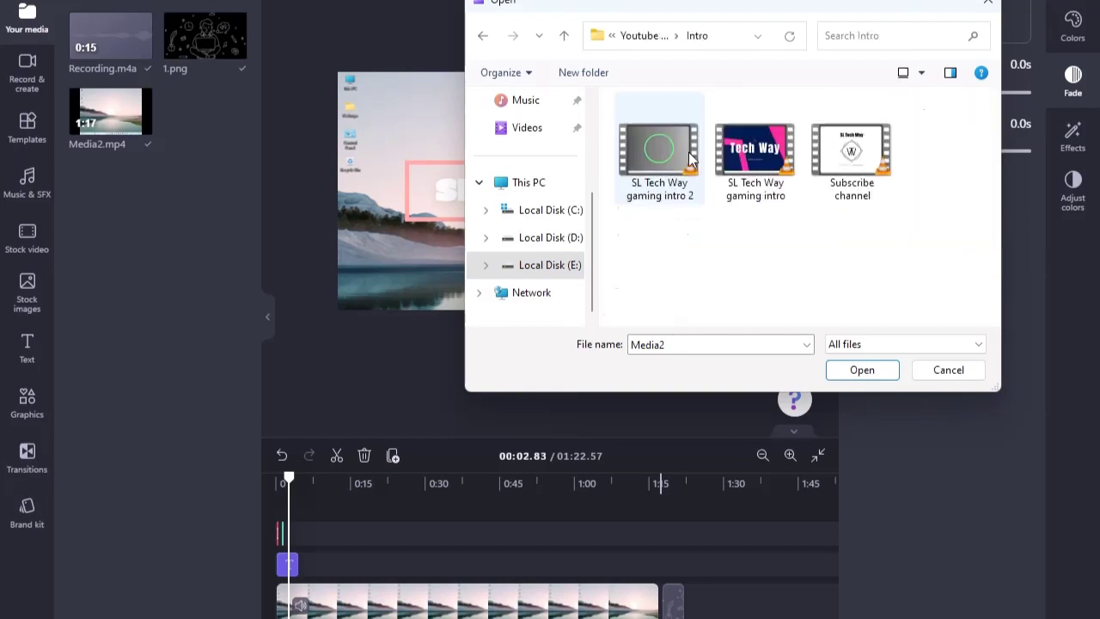
left_click(835, 174)
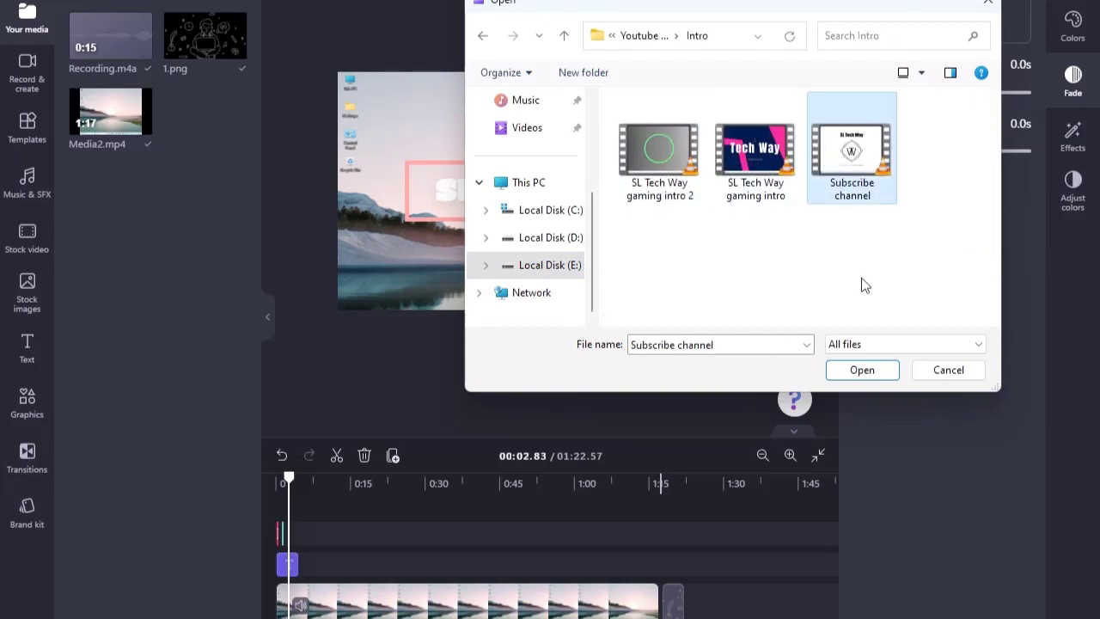
left_click(863, 370)
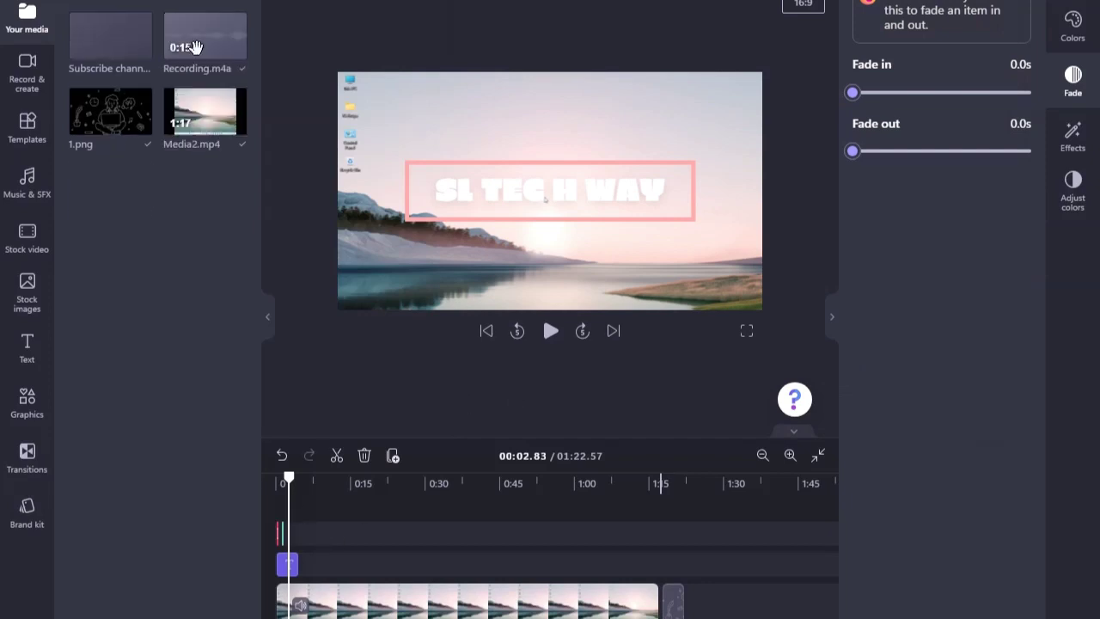
mouse_move(110, 35)
left_mouse_down()
mouse_move(627, 248)
mouse_move(732, 611)
mouse_move(684, 606)
mouse_move(774, 597)
mouse_move(730, 595)
left_mouse_up()
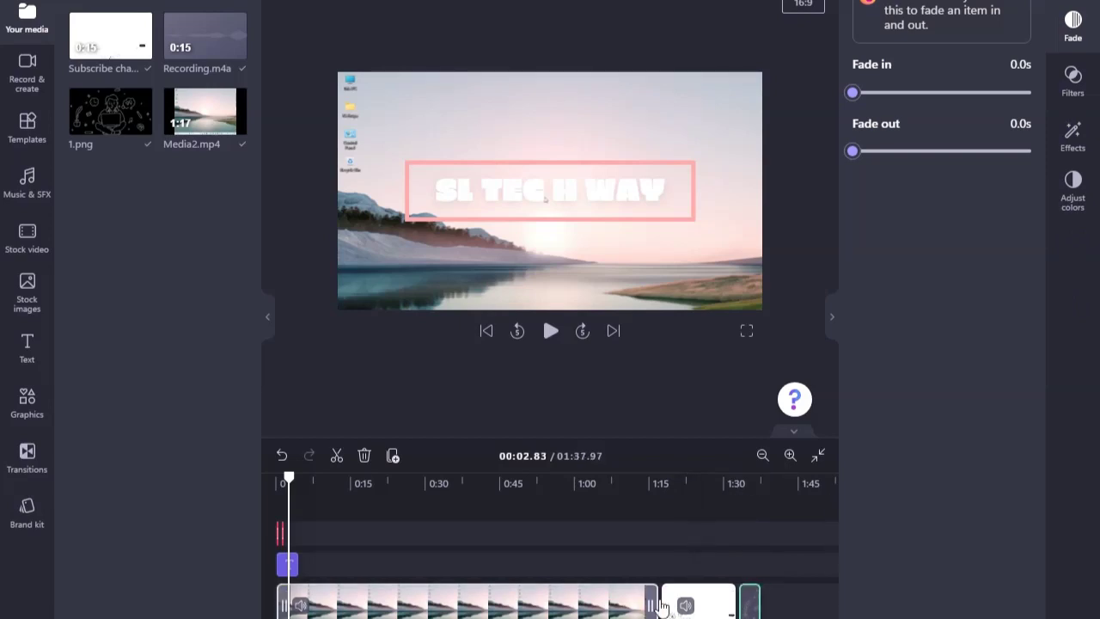
Add a transition between the Media2.mp4 clip and the Subscribe channel video, and look through the available transition styles
mouse_move(661, 606)
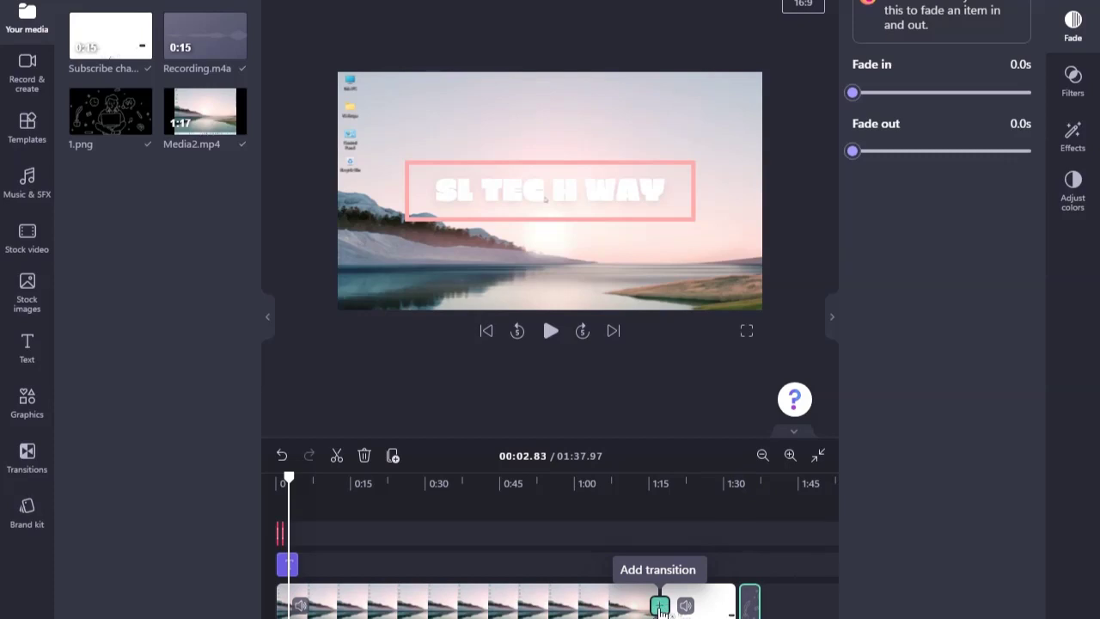
left_click(660, 606)
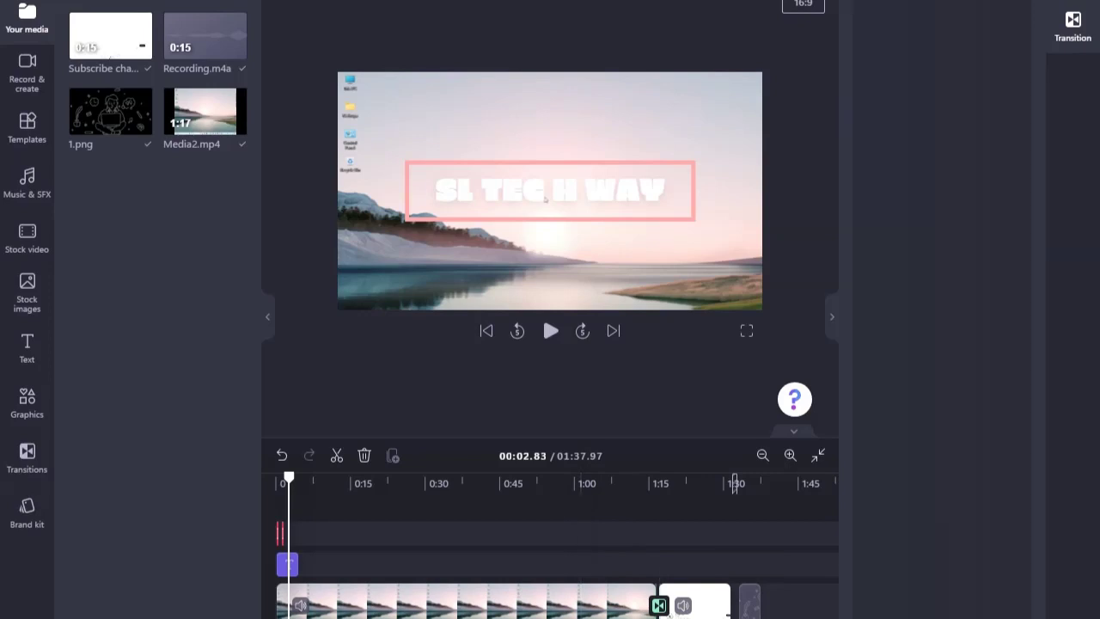
left_click(1073, 26)
scroll(924, 479, "down", 2)
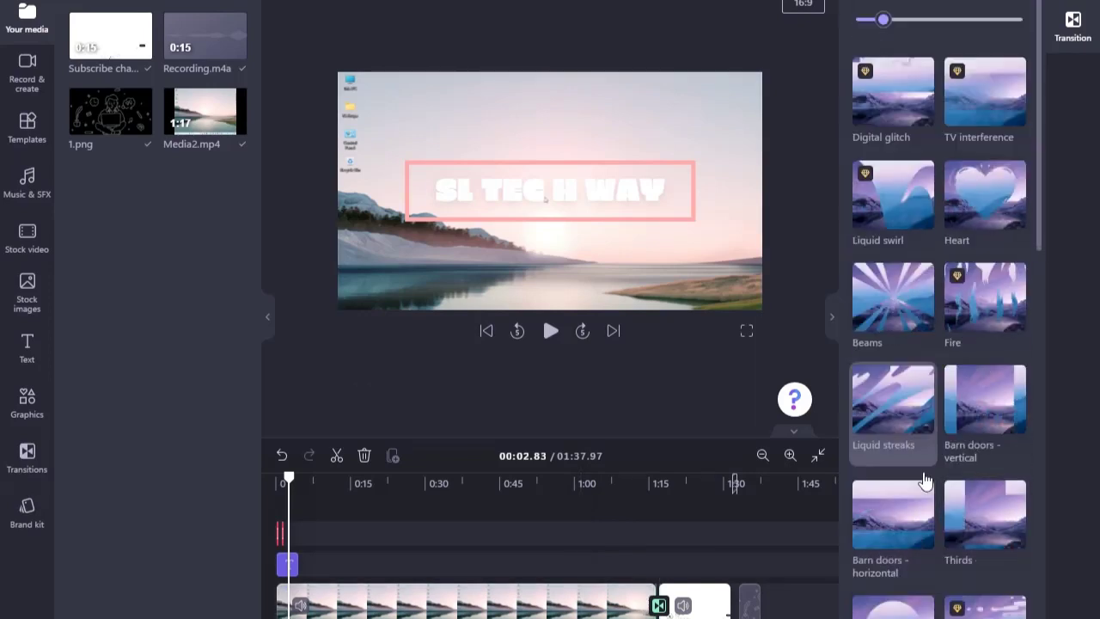
scroll(924, 482, "up", 2)
scroll(926, 395, "down", 5)
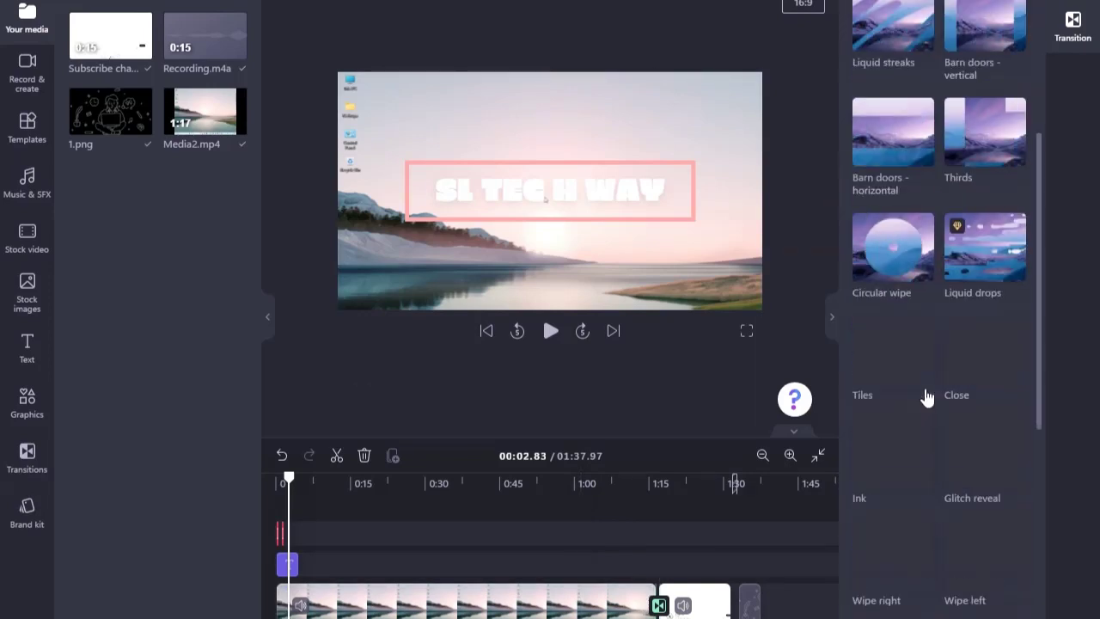
scroll(927, 395, "up", 5)
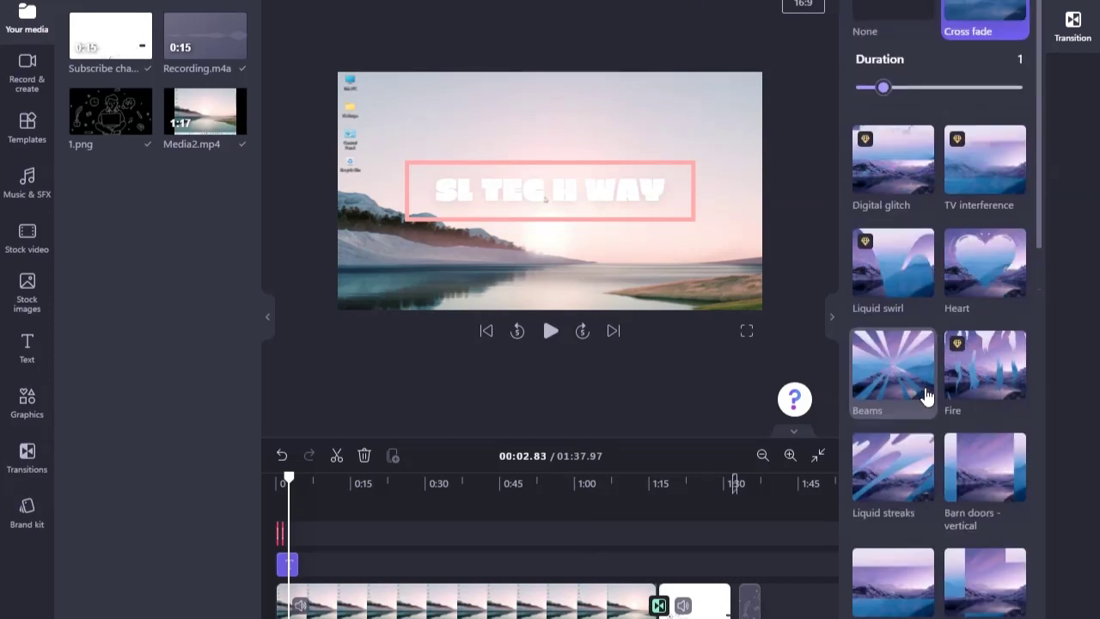
scroll(937, 322, "down", 7)
scroll(937, 322, "down", 3)
scroll(933, 319, "up", 8)
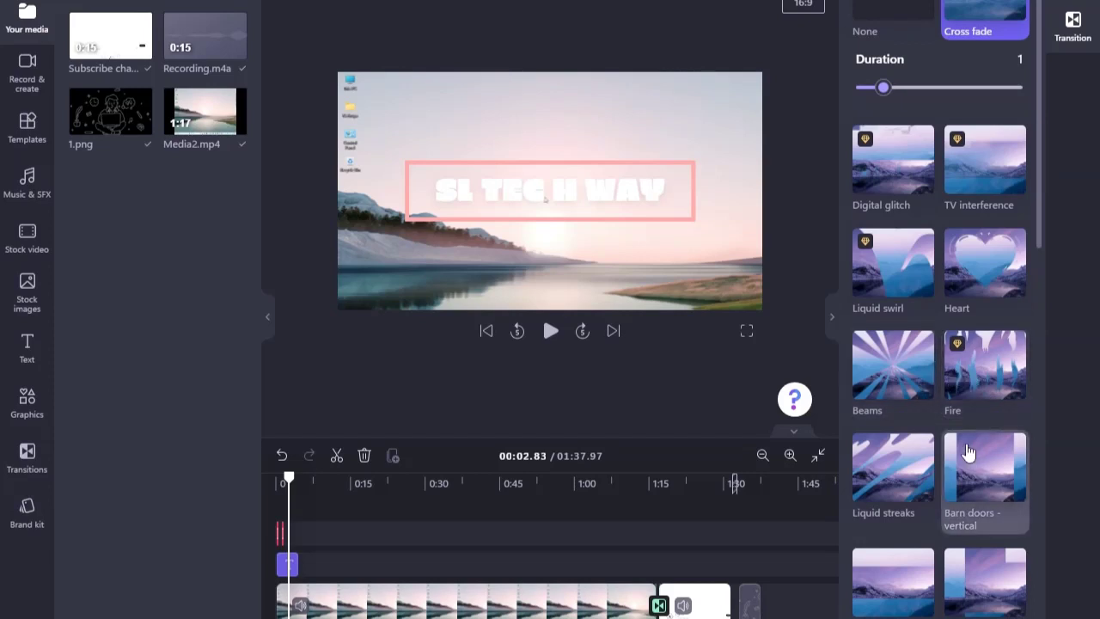
Change the transition between Media2.mp4 and the Subscribe channel video to Liquid streaks with a duration of 1
left_click(894, 464)
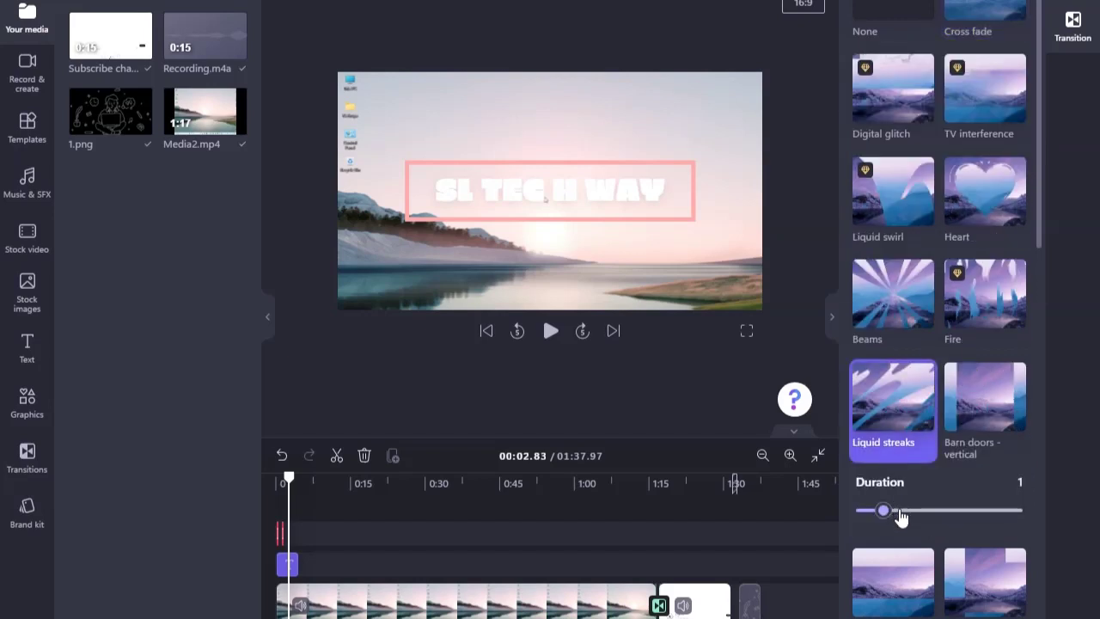
mouse_move(881, 514)
left_mouse_down()
mouse_move(940, 514)
mouse_move(882, 514)
left_mouse_up()
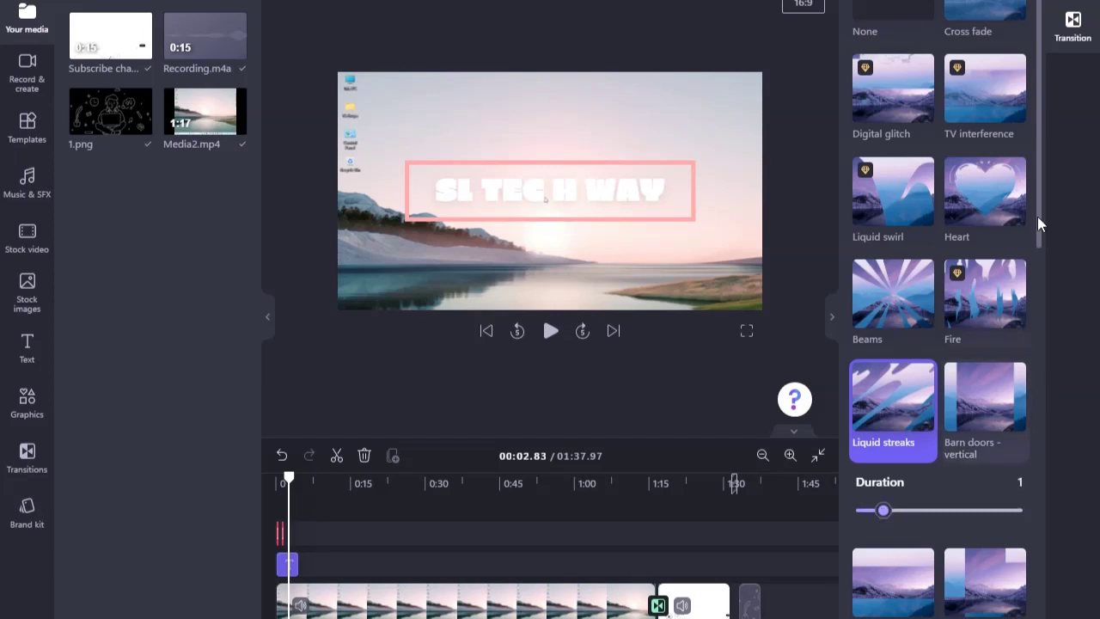
left_click(1072, 26)
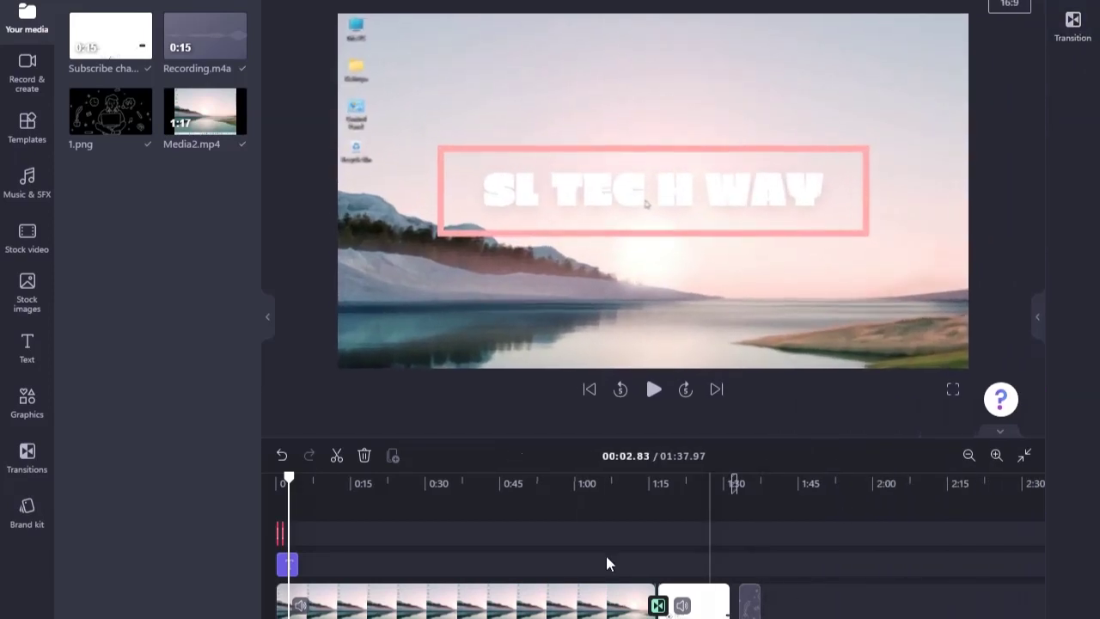
Return the playhead to the start and export the video at 720p, continuing without deleting the visual gaps
left_click_drag(289, 478, 226, 472)
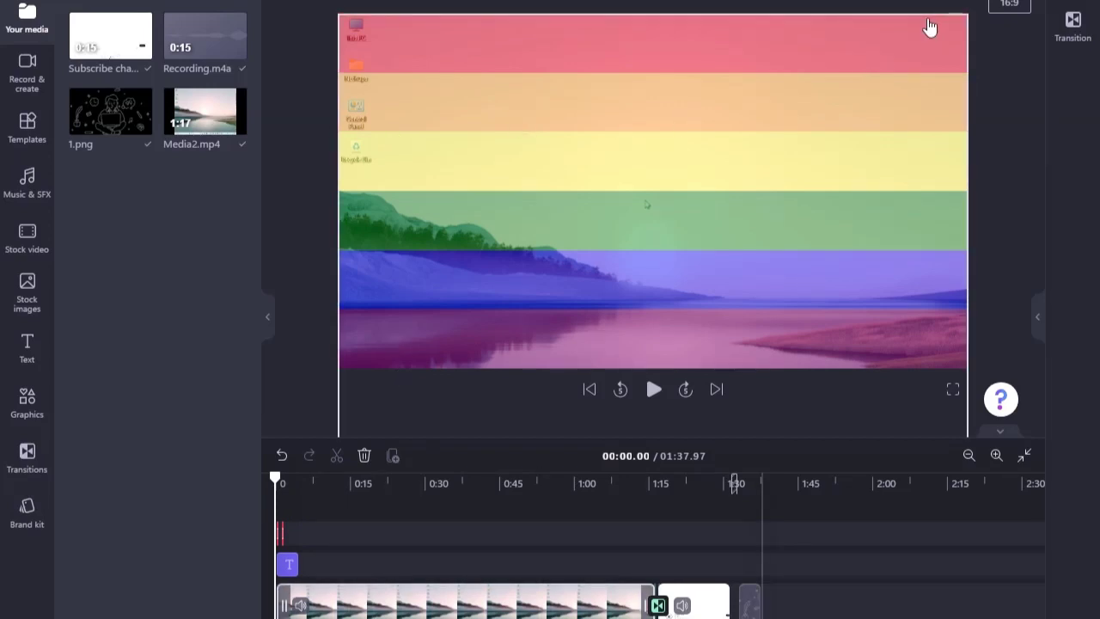
left_click(932, 28)
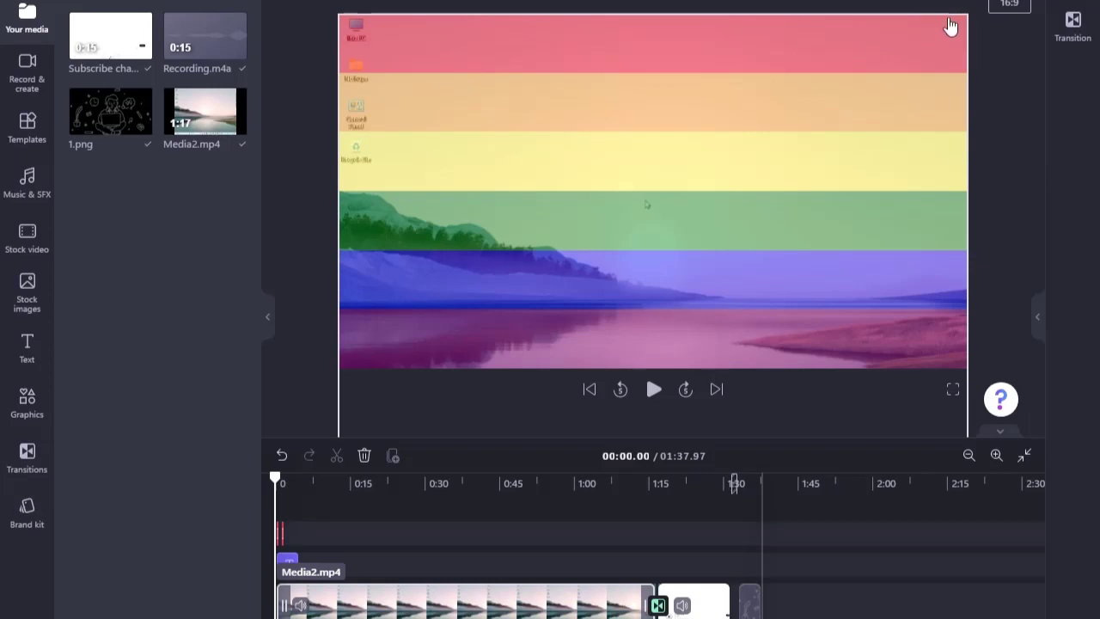
left_click(975, 29)
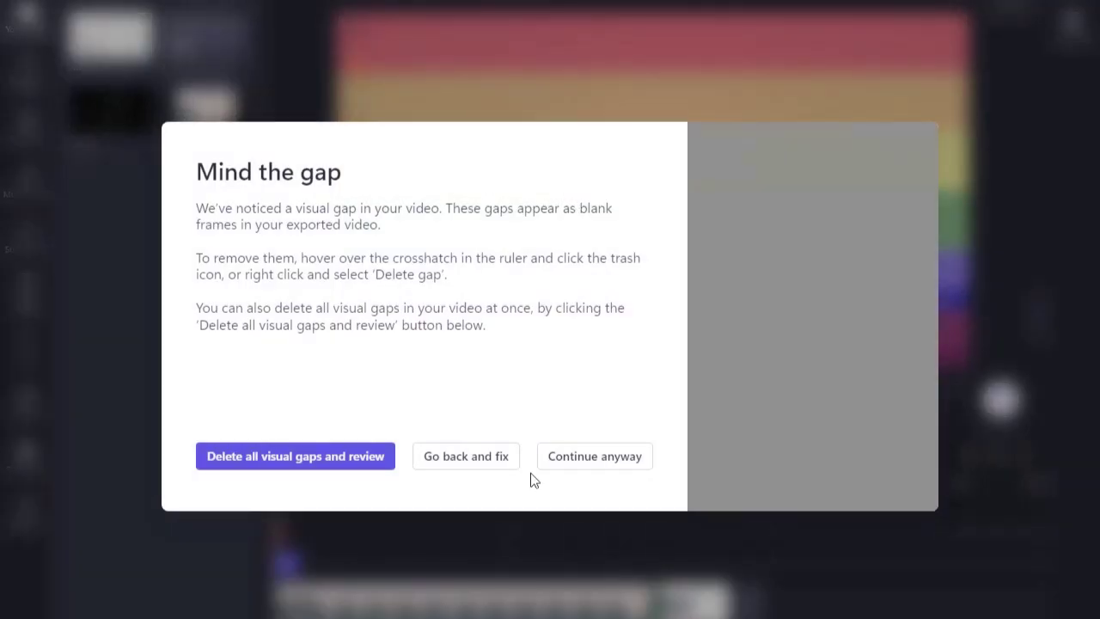
left_click(620, 451)
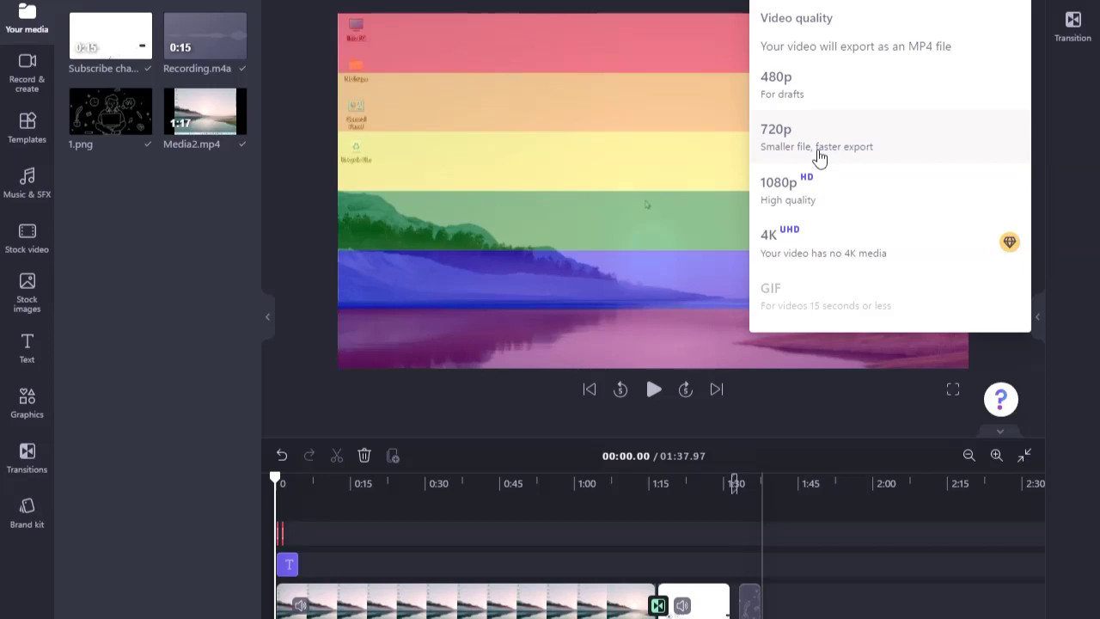
left_click(819, 146)
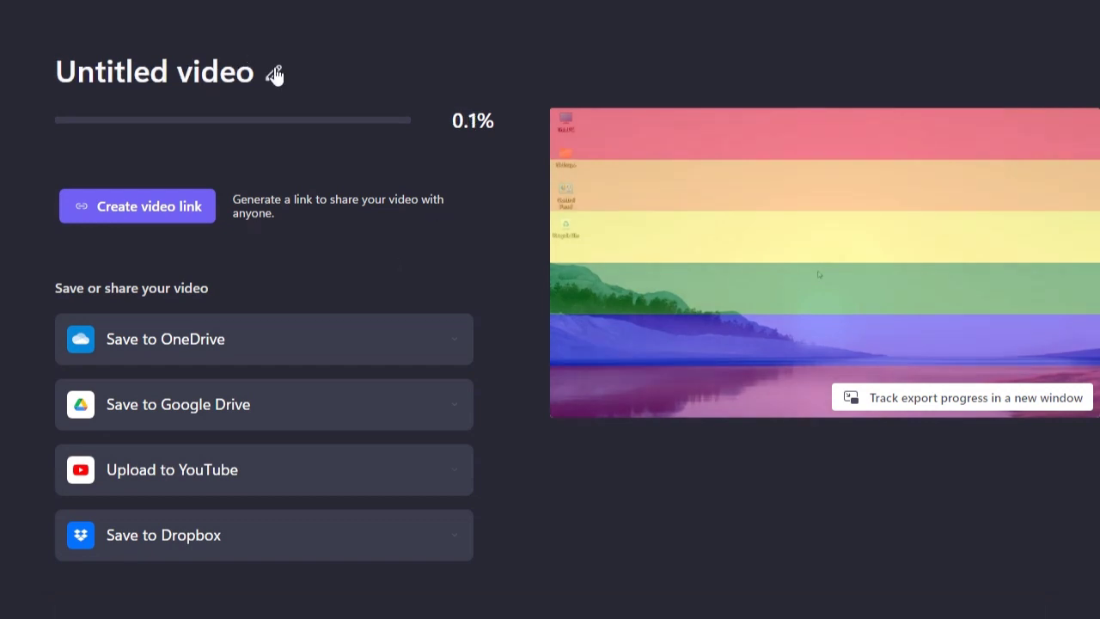
Open the exported video's title for editing and select its text
left_click(275, 74)
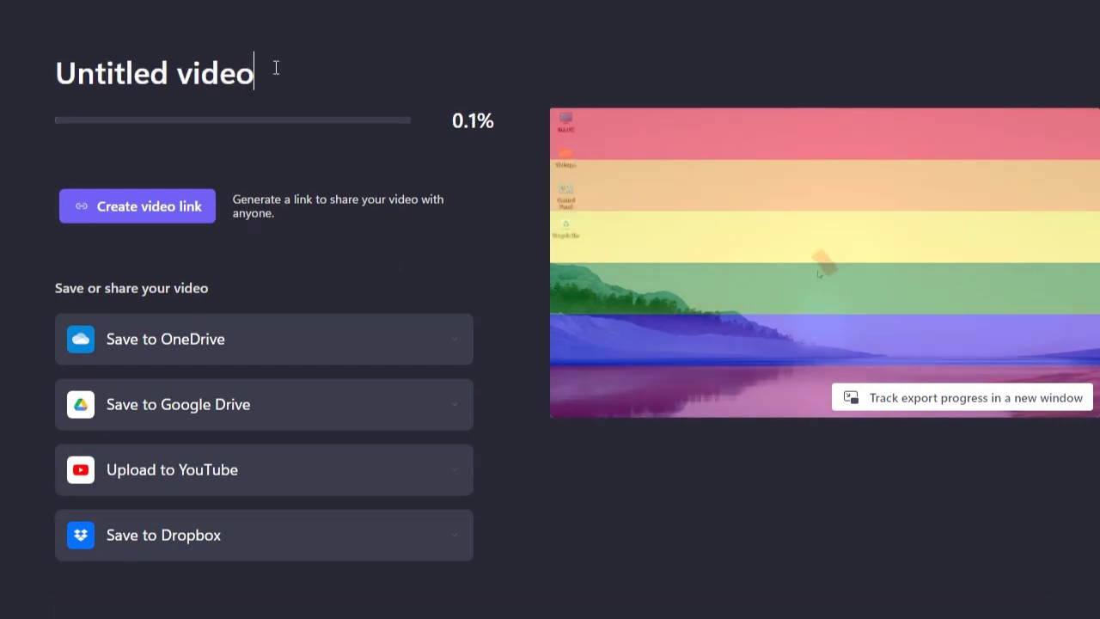
left_click_drag(273, 67, 2, 91)
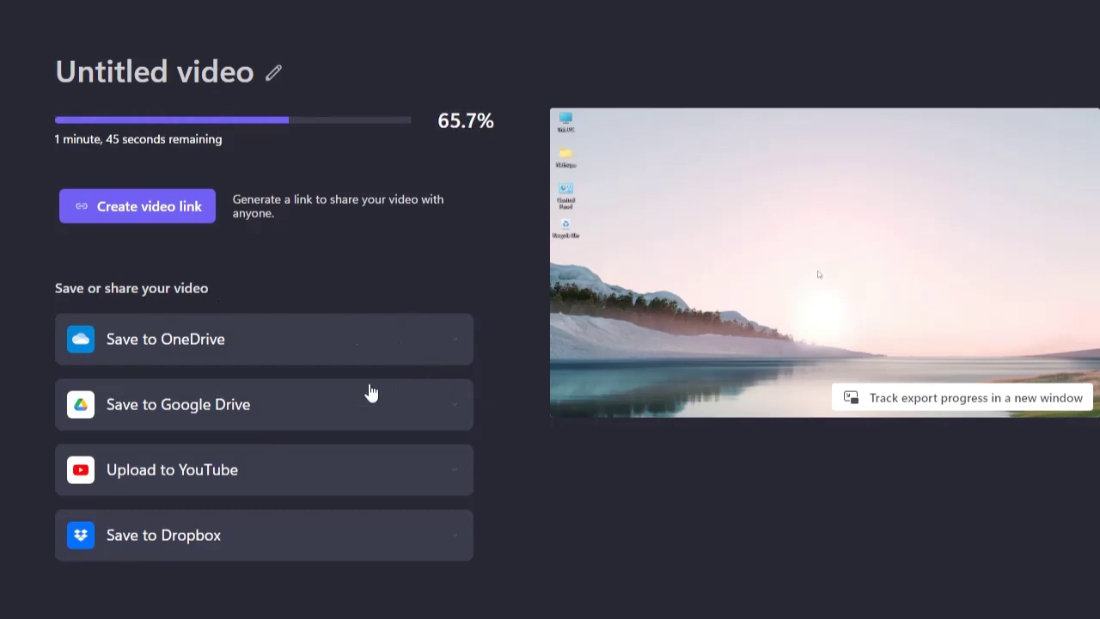
Look at the Upload to YouTube option, and save the exported video to the computer
left_click(346, 478)
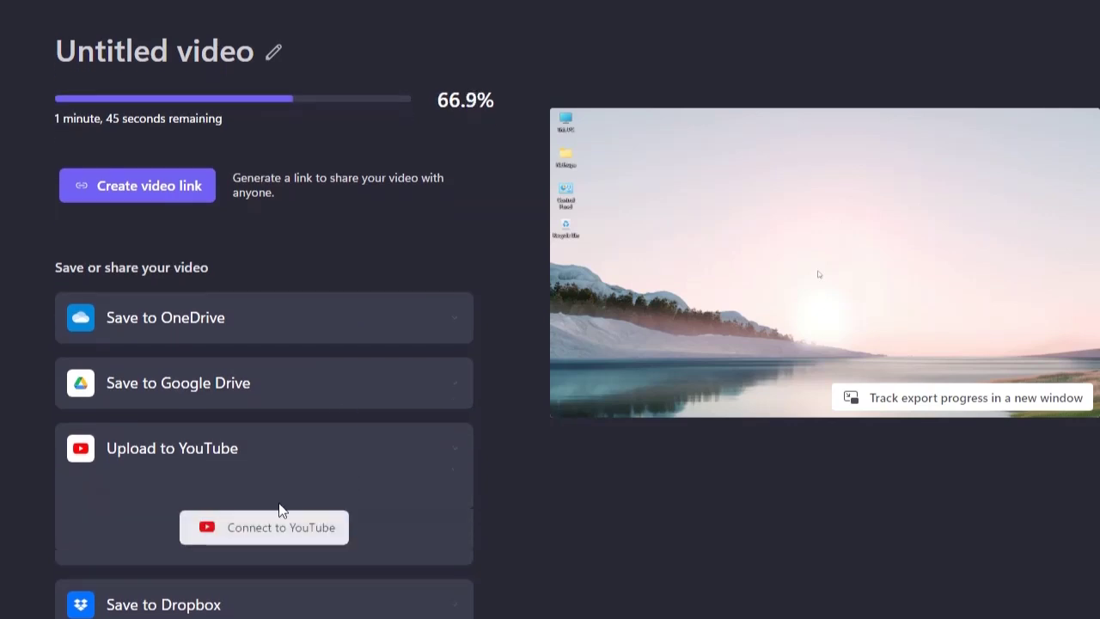
left_click(458, 456)
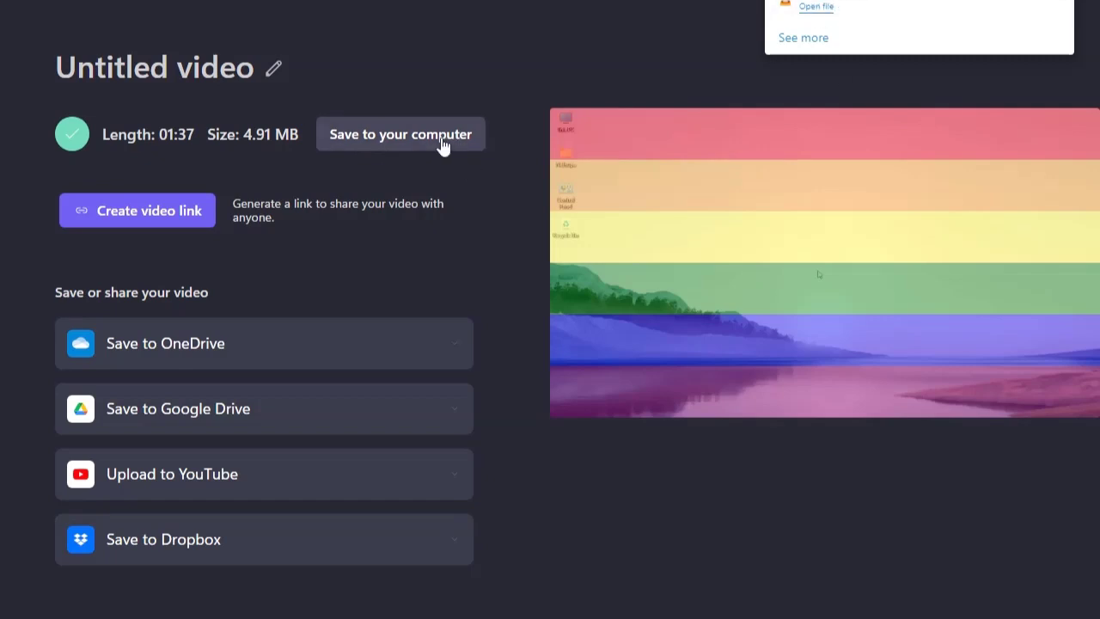
left_click(413, 140)
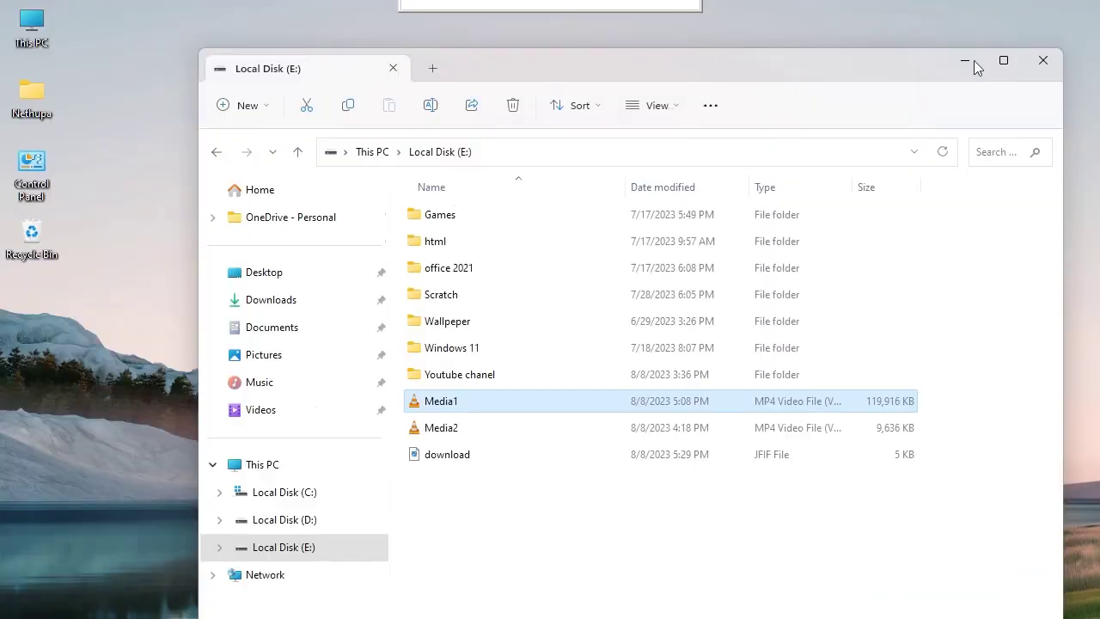
left_click(971, 62)
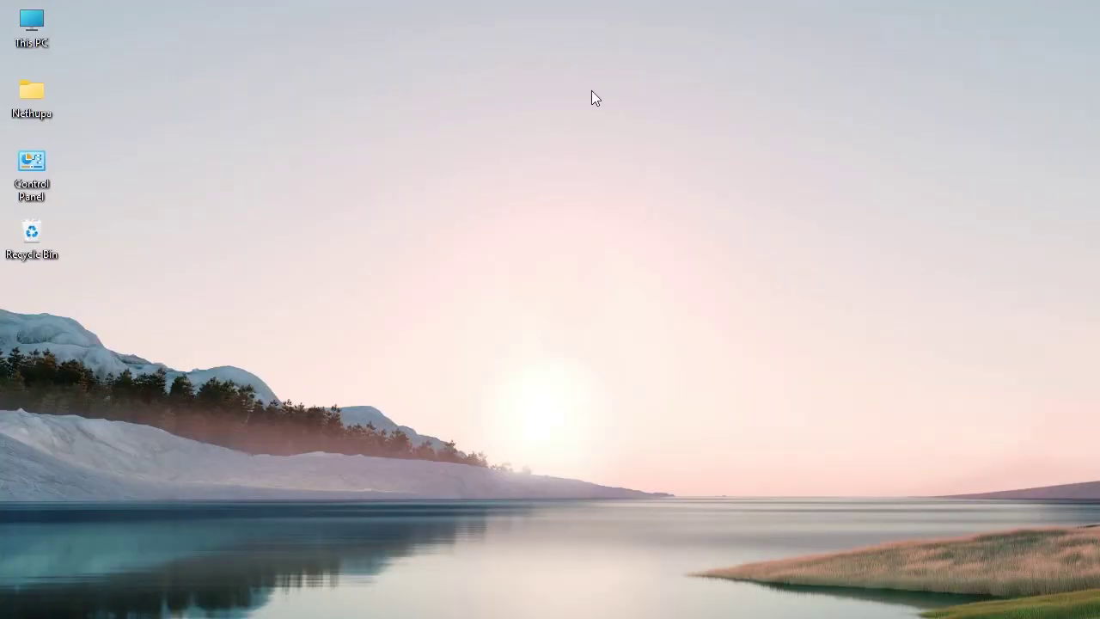
right_click(633, 127)
left_click(644, 162)
mouse_move(496, 4)
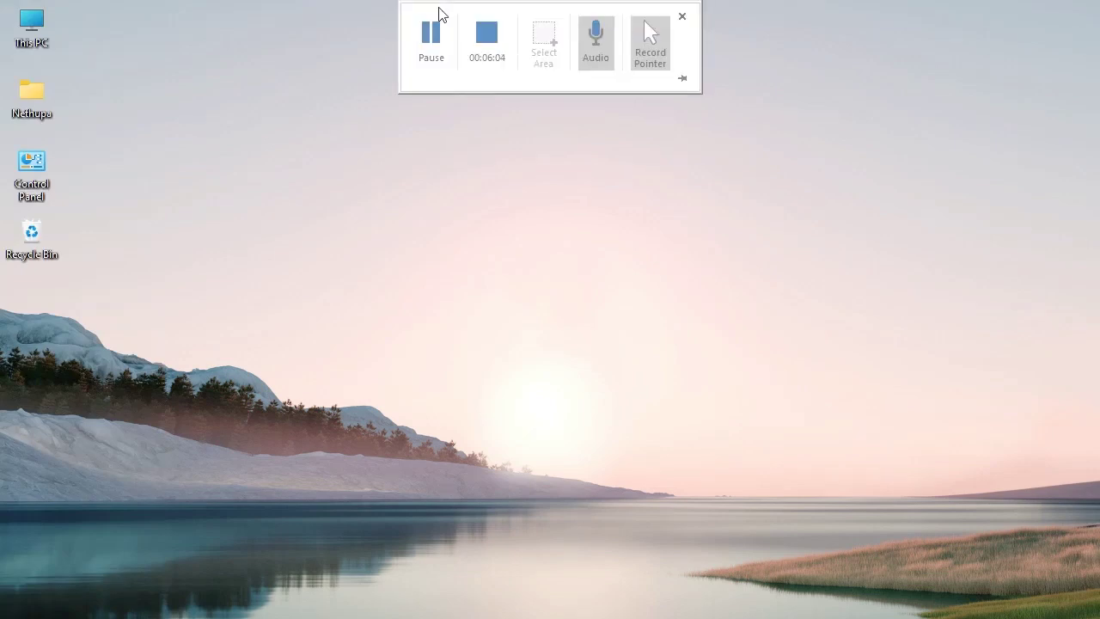
left_click(432, 23)
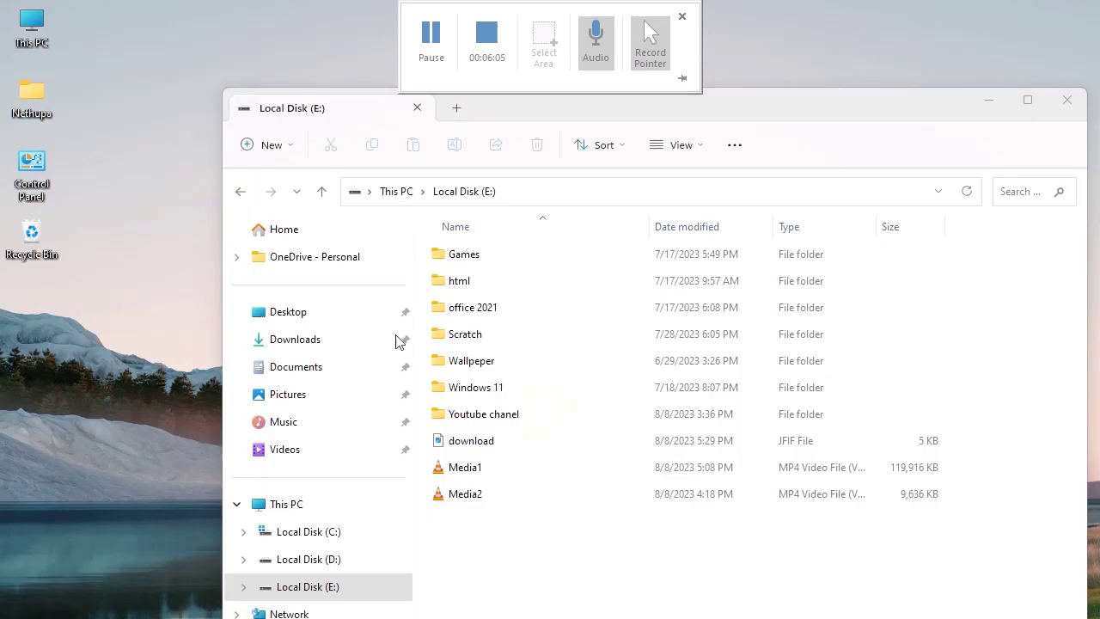
Open the Downloads folder in File Explorer to view the saved video file
left_click(296, 342)
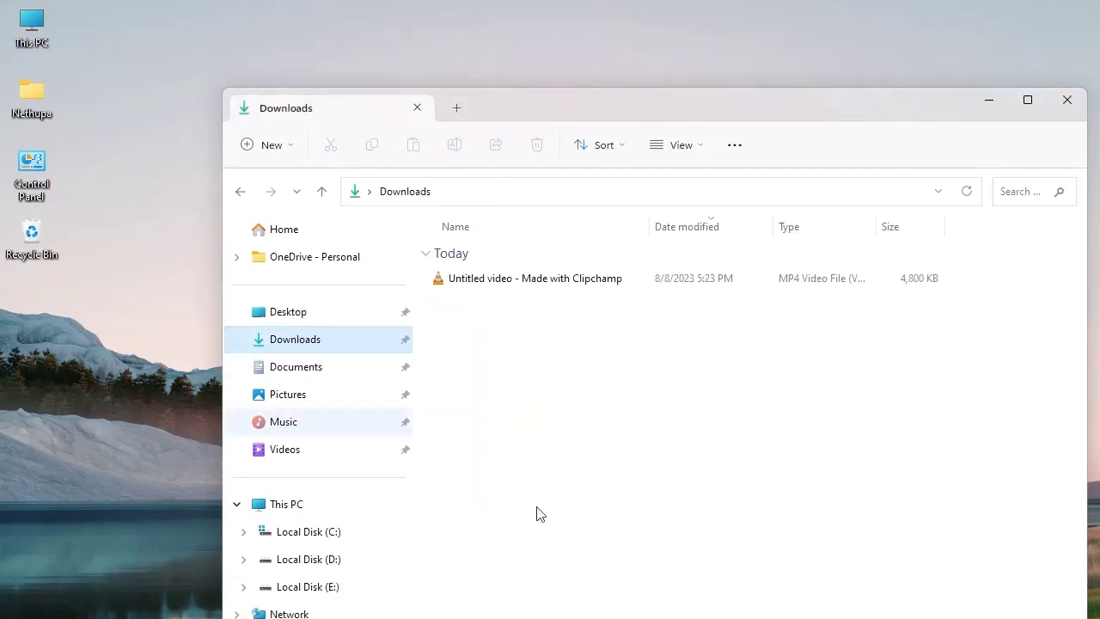